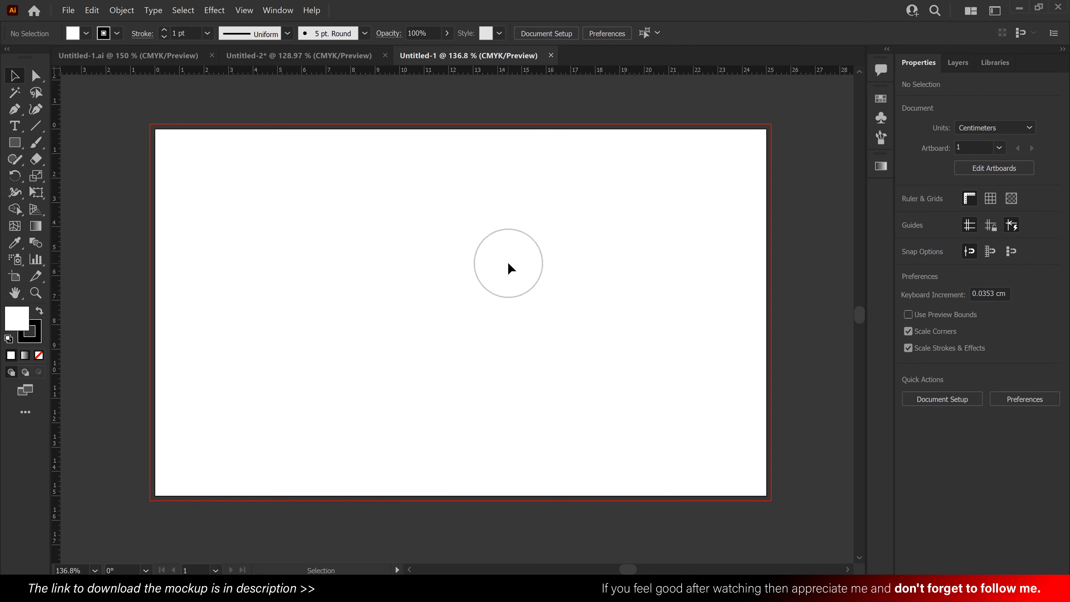
# - Draw a 0.5 × 0.5 cm square with the Rectangle tool in the upper-left area of the artboard
pyautogui.click(15, 143)
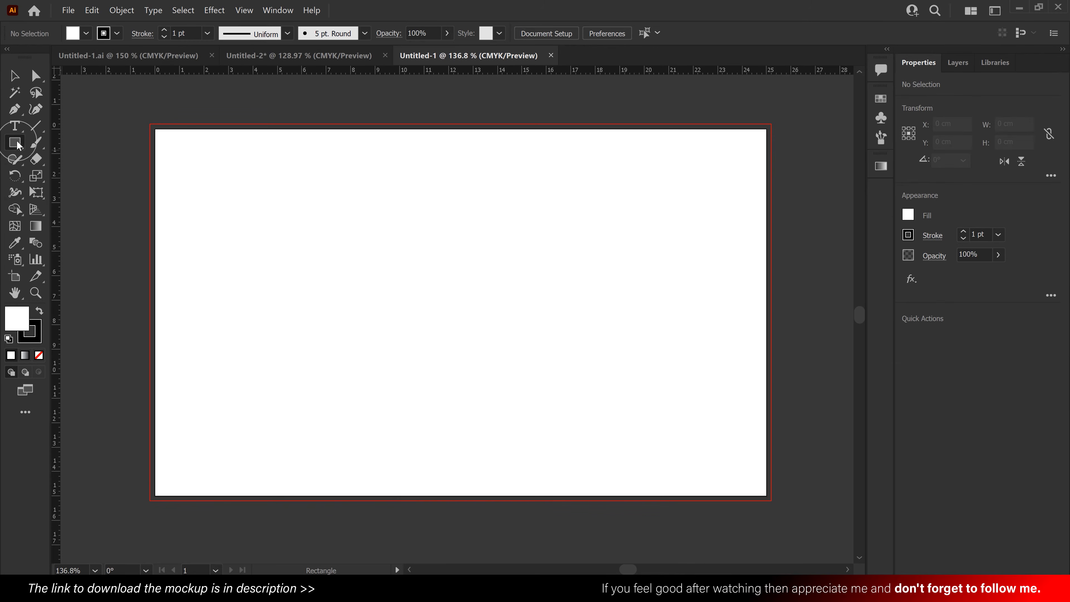
pyautogui.click(250, 207)
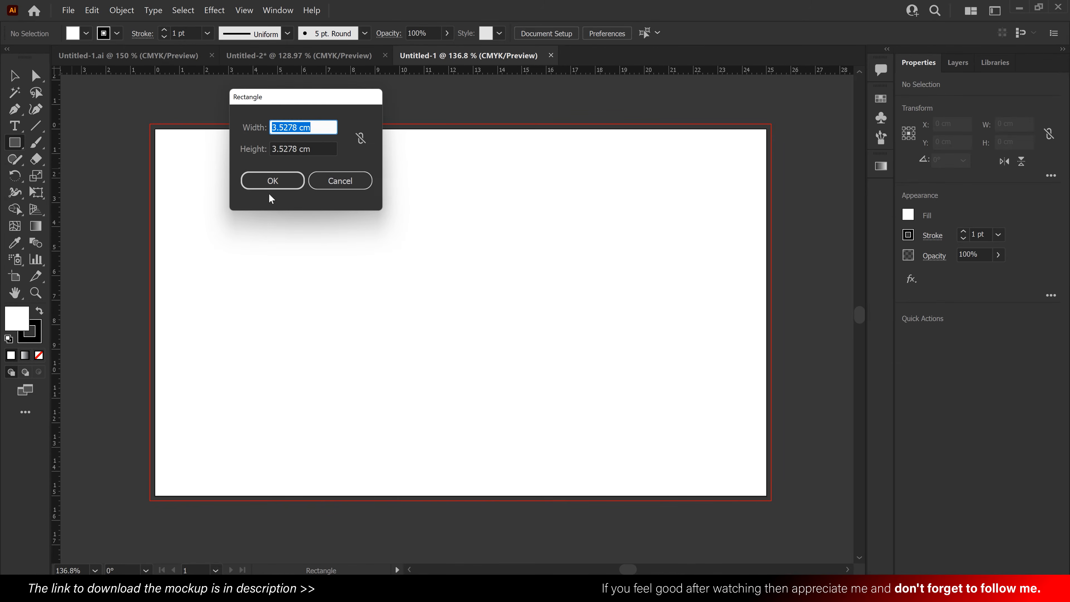
pyautogui.write('0.5')
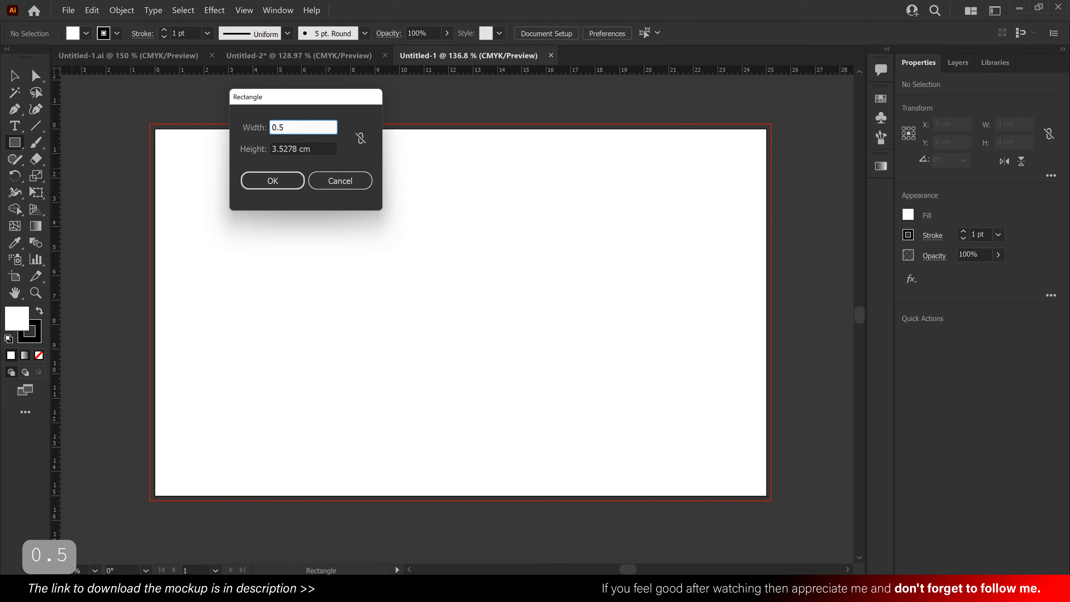
pyautogui.press('Tab')
pyautogui.write('0.')
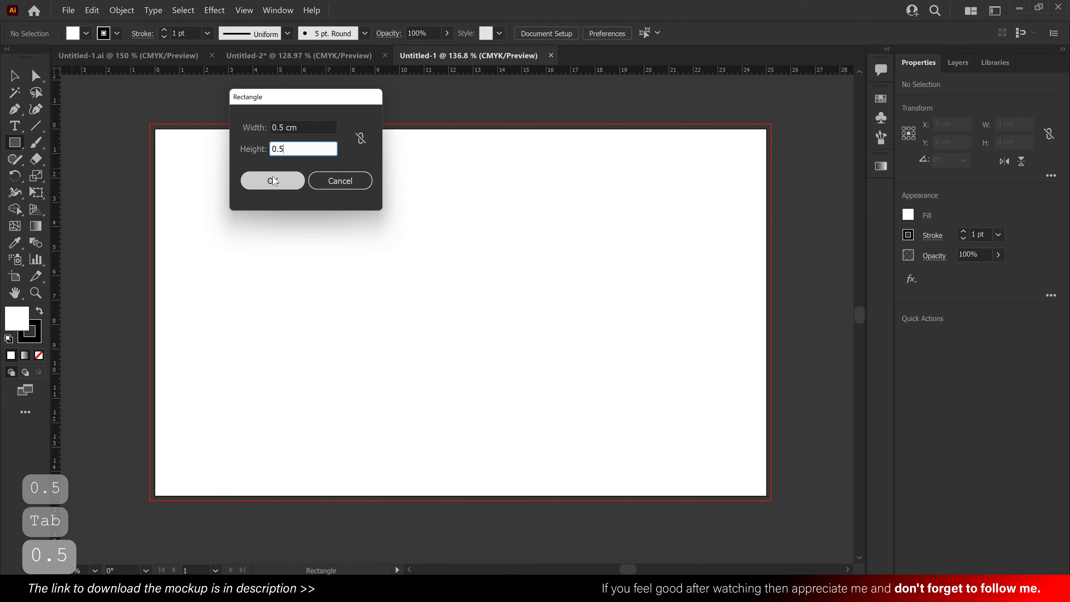
pyautogui.click(290, 181)
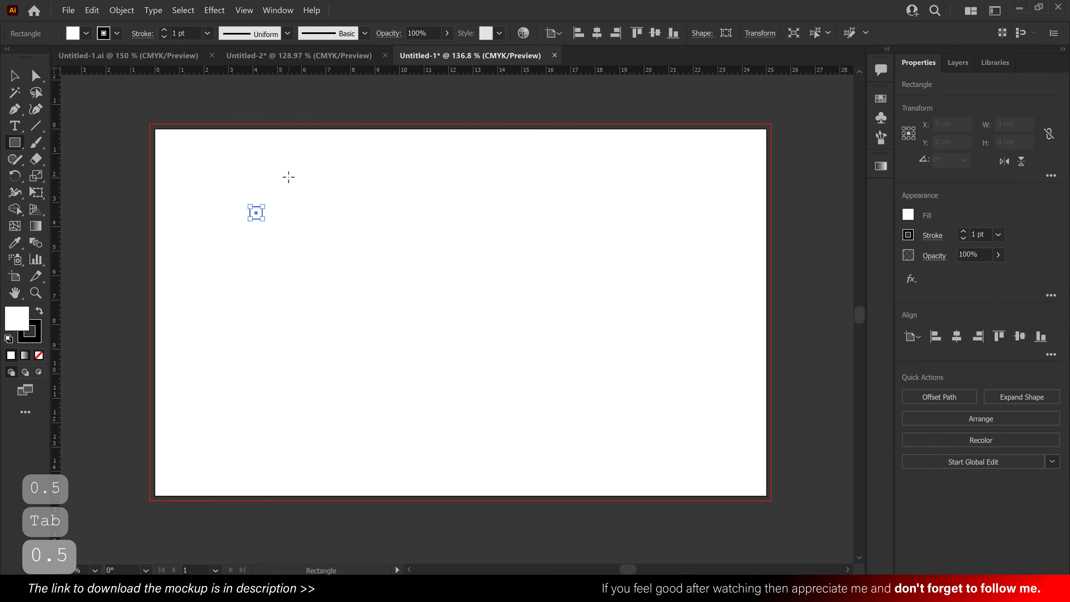
# - Fill the small square with red and align it to the artboard's top-left corner
pyautogui.click(16, 76)
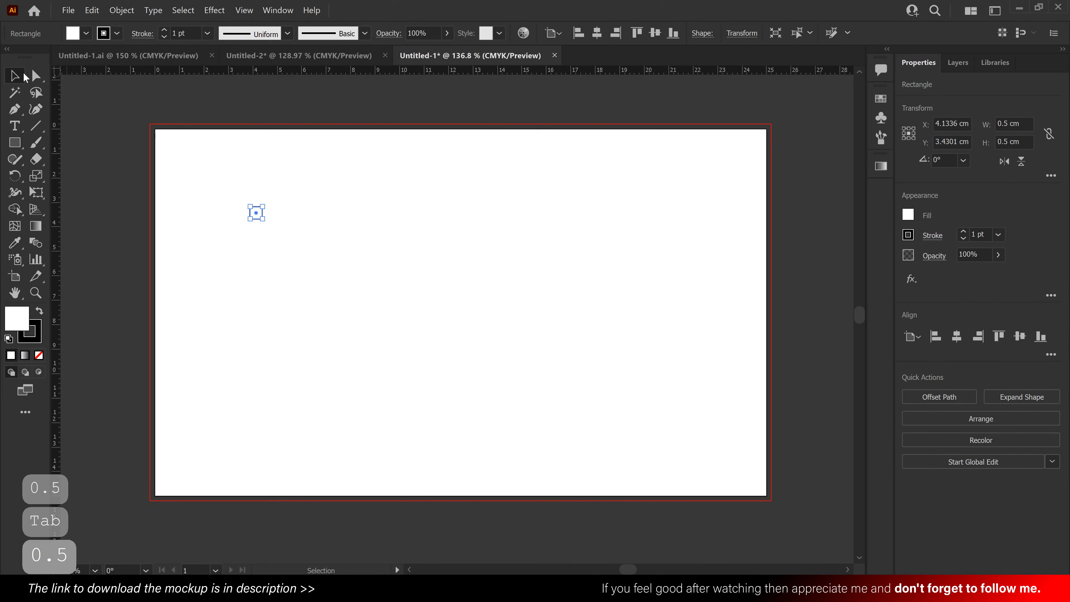
pyautogui.click(908, 216)
pyautogui.click(814, 266)
pyautogui.click(297, 239)
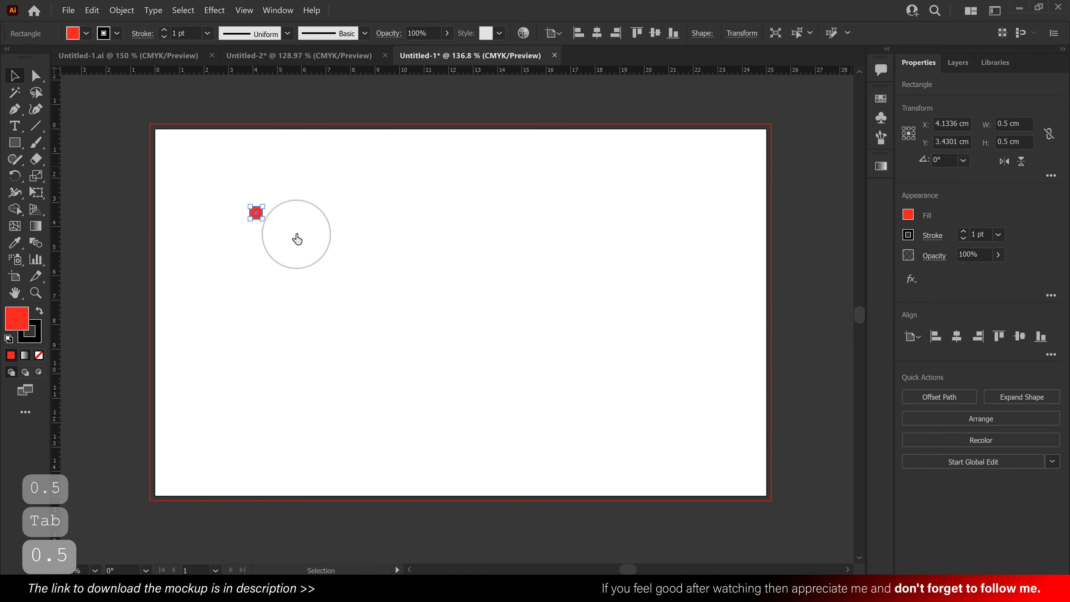
pyautogui.click(935, 336)
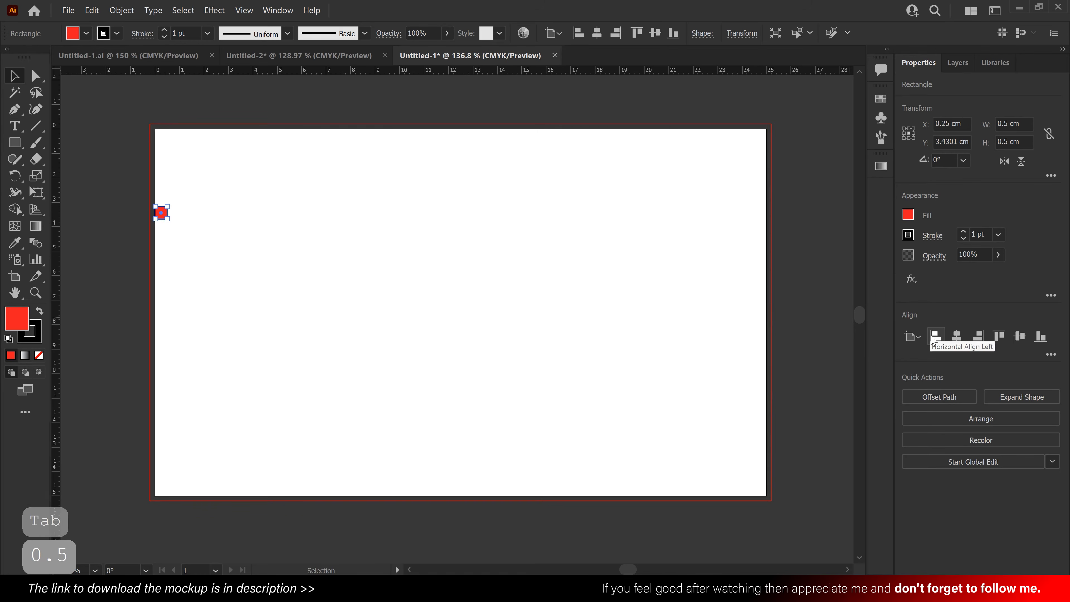
pyautogui.click(998, 336)
pyautogui.click(318, 150)
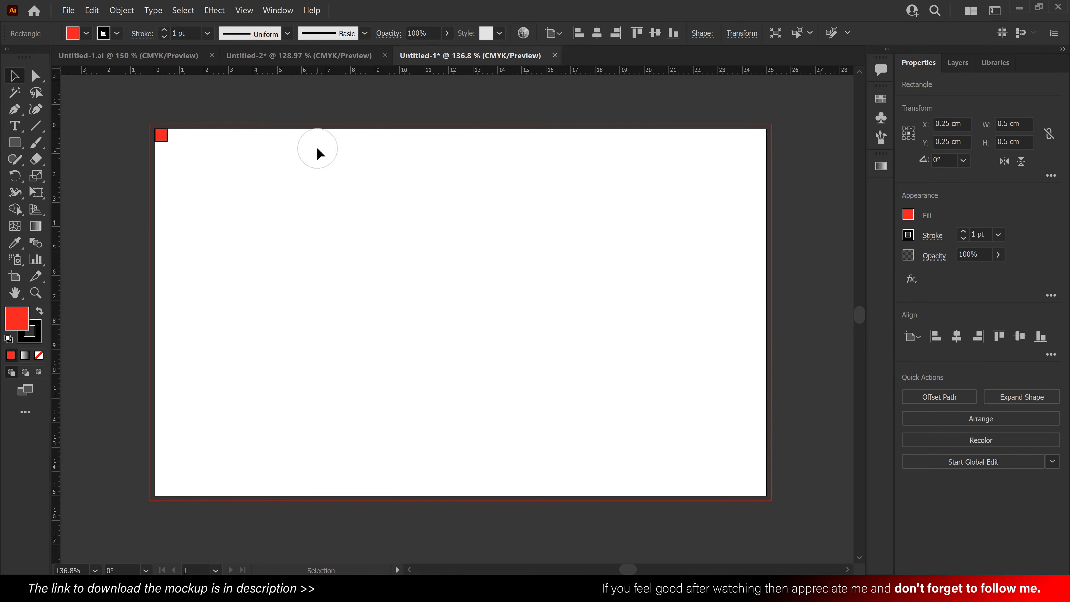
# - Duplicate the red square four times along the artboard's top edge and align the last copy to the right edge
pyautogui.moveTo(161, 136); pyautogui.dragTo(280, 135)
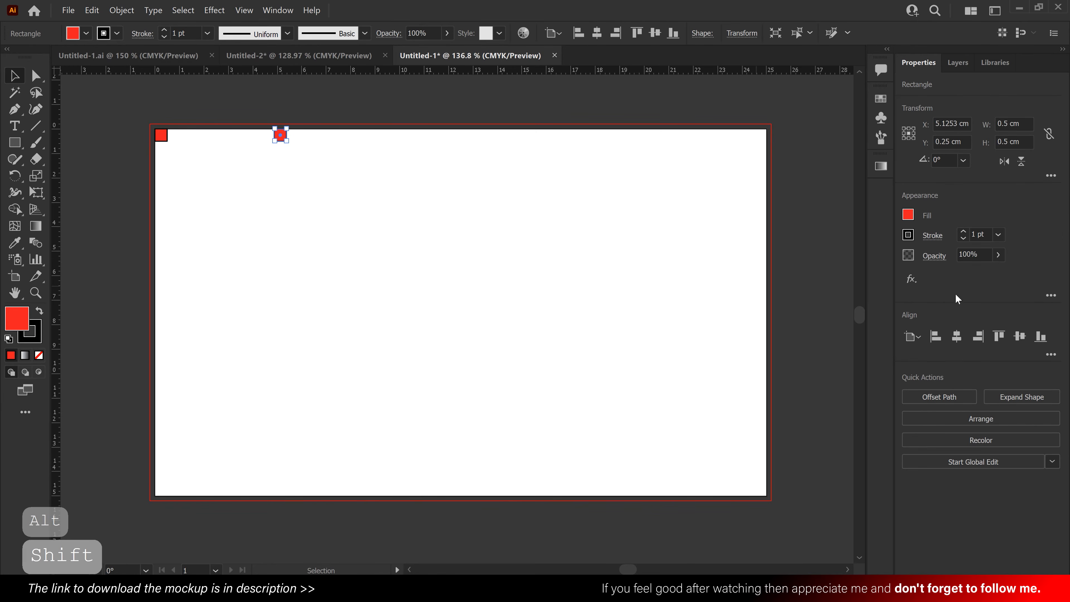
pyautogui.click(353, 145)
pyautogui.moveTo(286, 139); pyautogui.dragTo(564, 135)
pyautogui.click(407, 157)
pyautogui.click(492, 153)
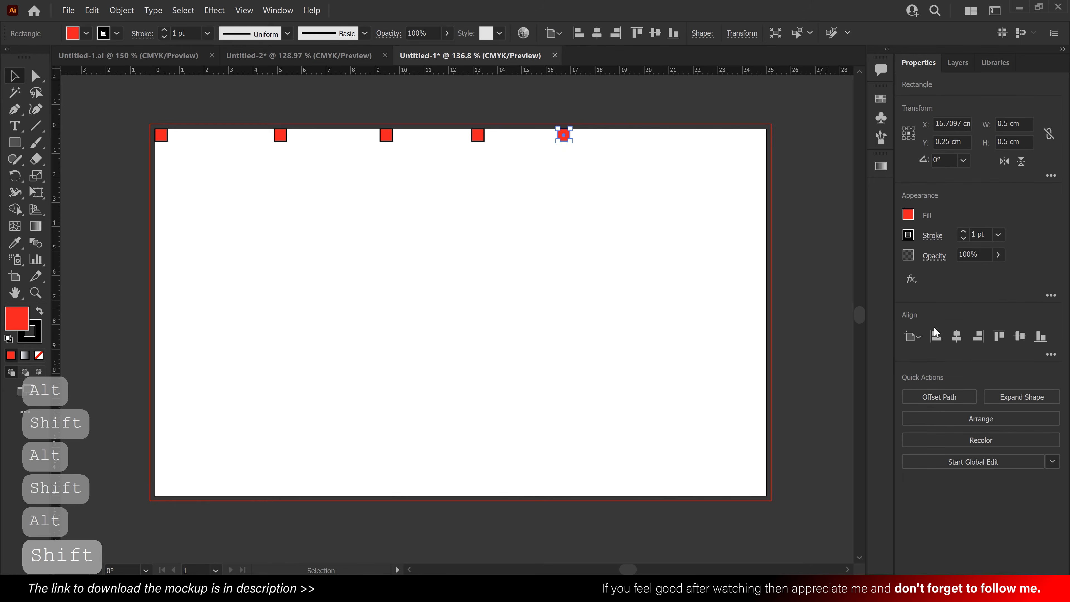
pyautogui.click(977, 339)
# - Distribute the five red squares evenly by their horizontal centers across the top of the artboard
pyautogui.moveTo(817, 173); pyautogui.dragTo(147, 113)
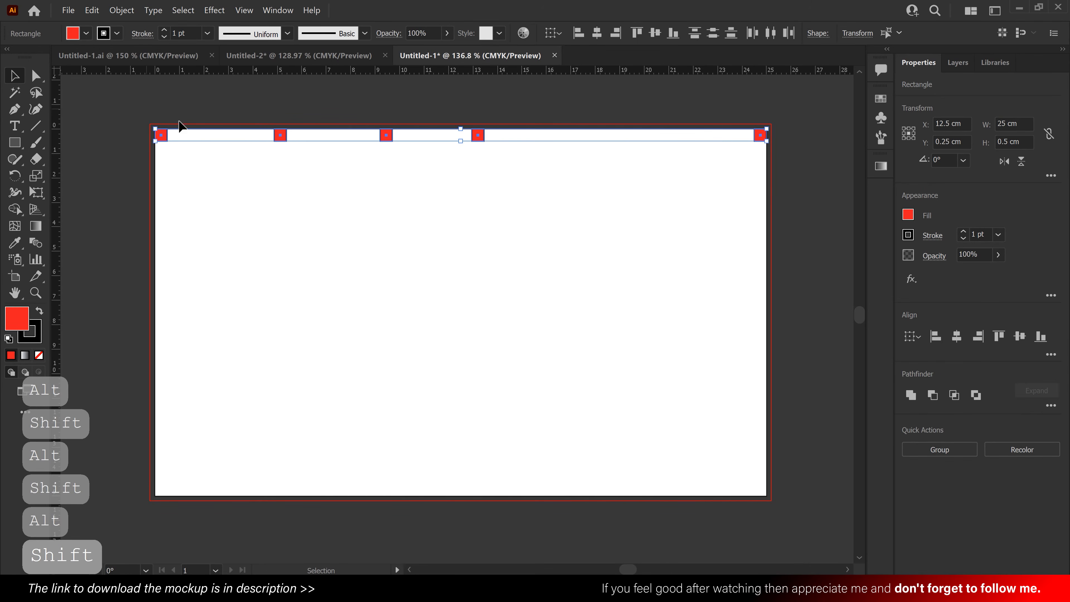
pyautogui.click(1052, 355)
pyautogui.click(1021, 435)
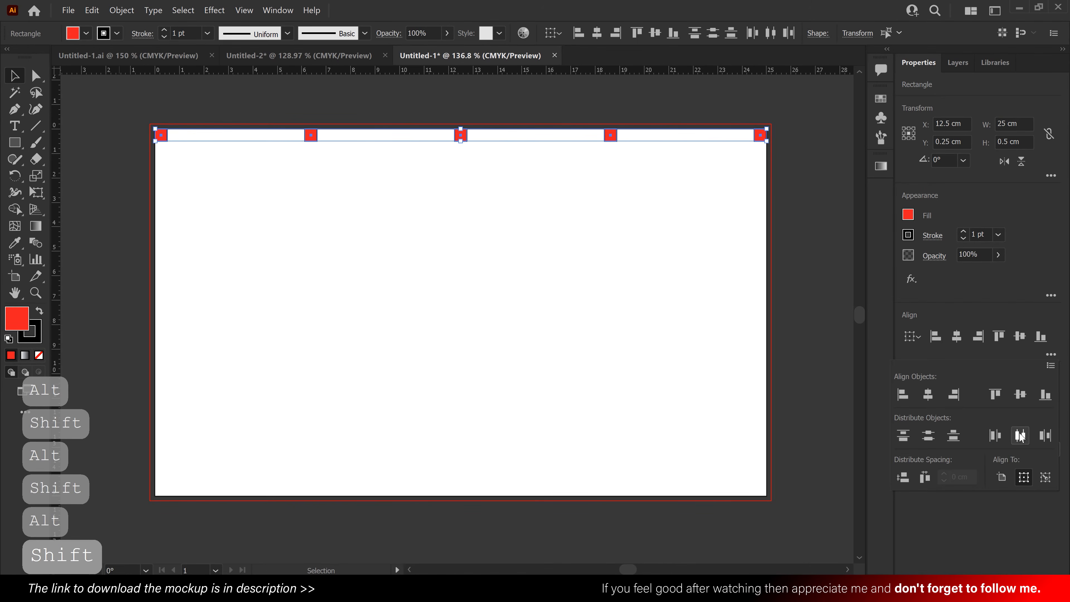
pyautogui.click(642, 148)
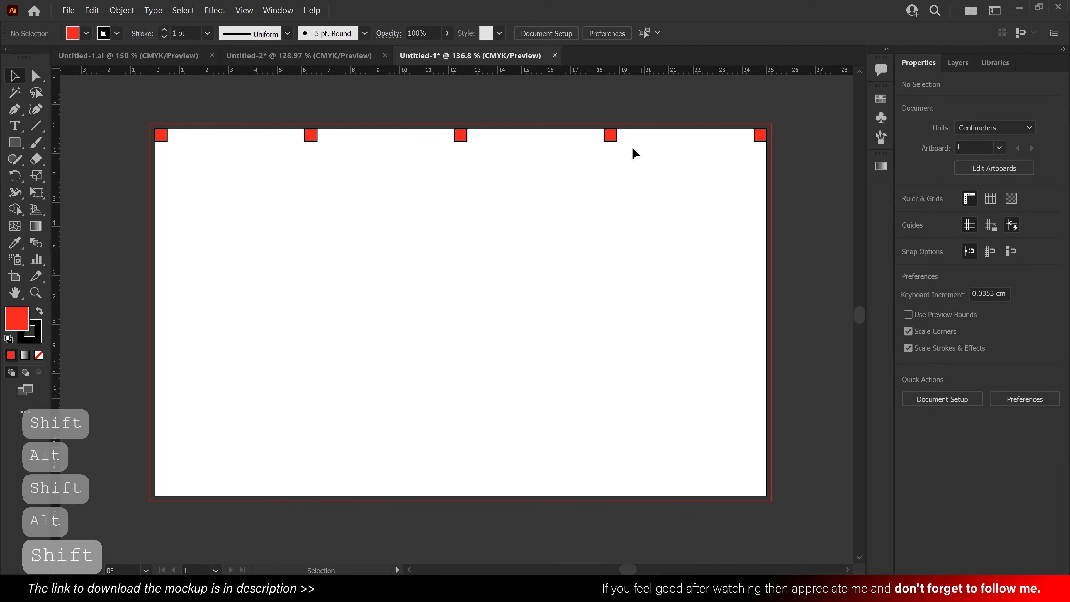
# - Align the second and fourth red squares to the artboard's bottom edge
pyautogui.click(310, 133)
pyautogui.click(1039, 337)
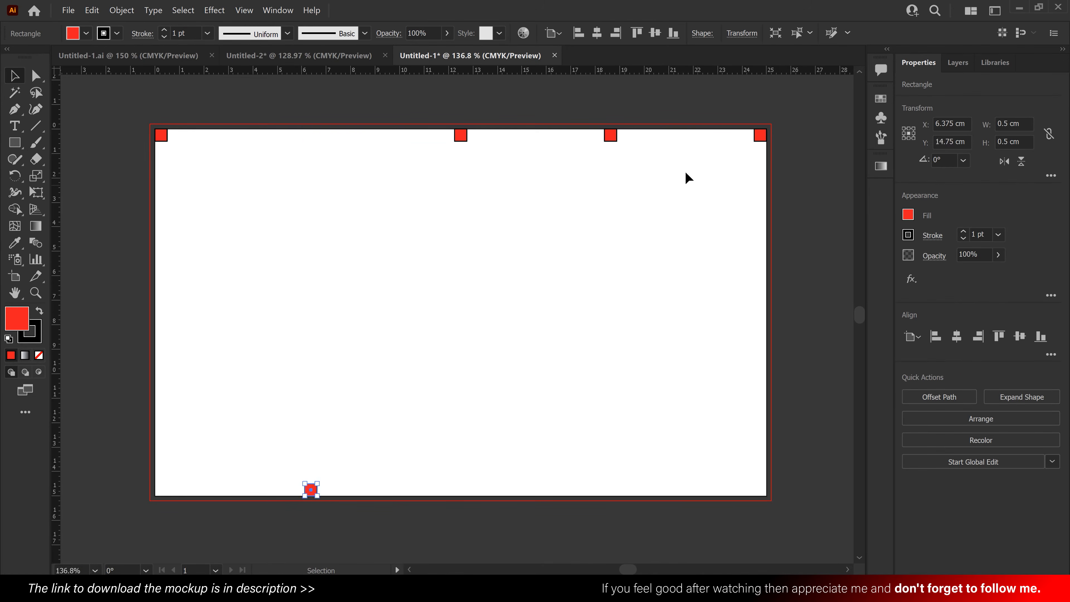
pyautogui.click(611, 135)
pyautogui.click(1042, 338)
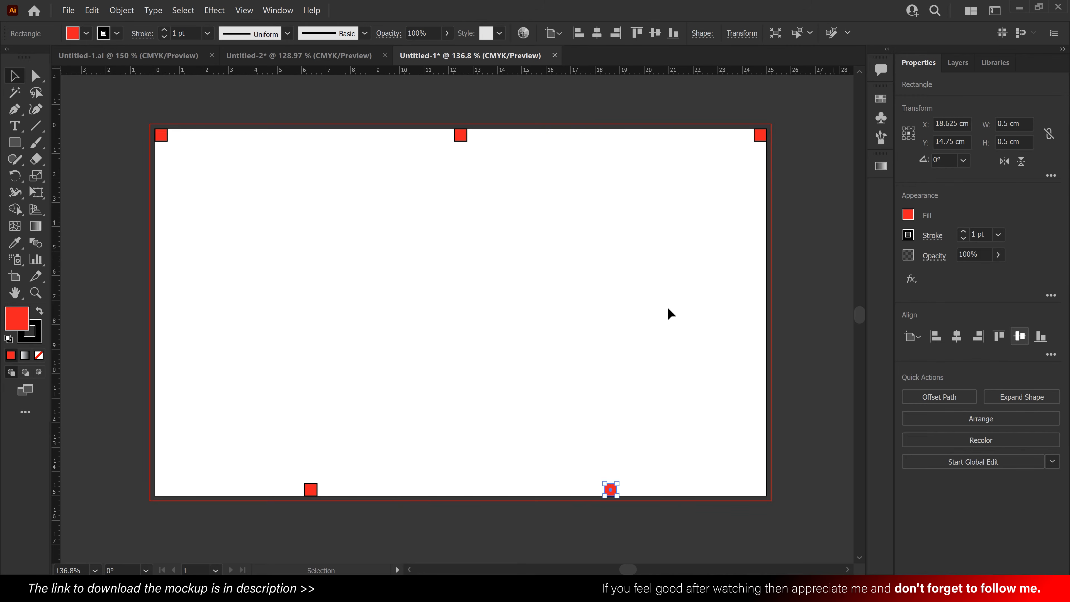
pyautogui.click(596, 295)
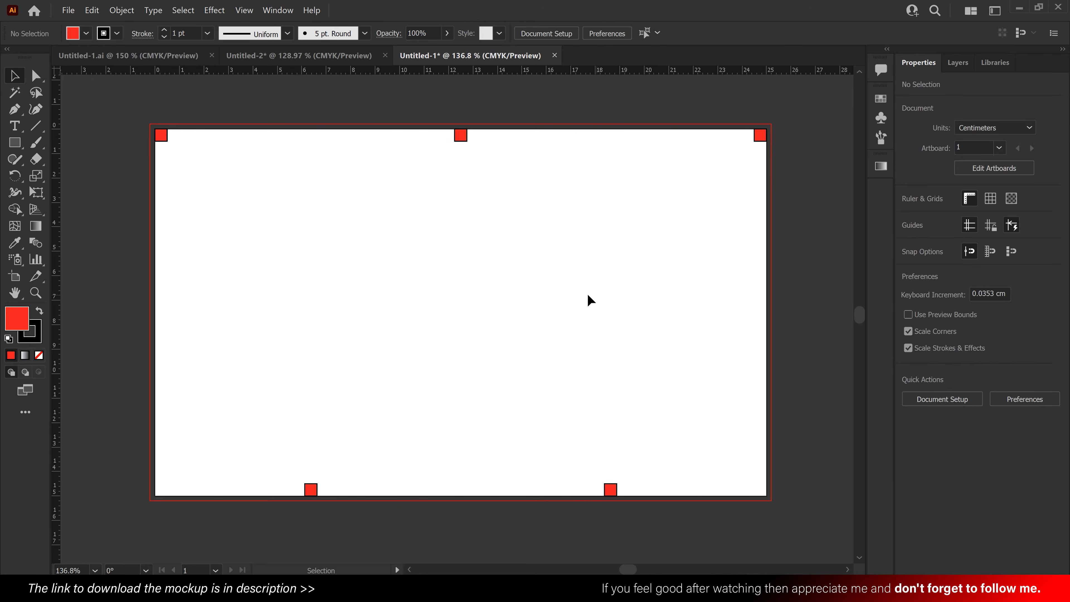
# - Draw a 5.625 × 14 cm rectangle from the inner corner of the top-left square to the upper-left corner of the first bottom square
pyautogui.click(16, 143)
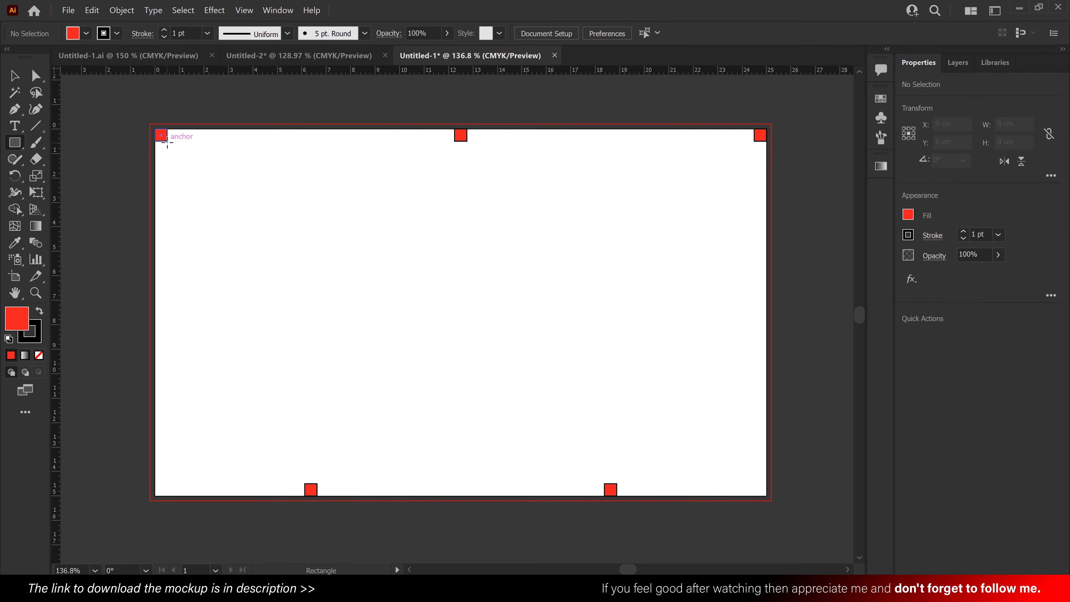
pyautogui.moveTo(167, 143); pyautogui.dragTo(306, 484)
pyautogui.click(15, 77)
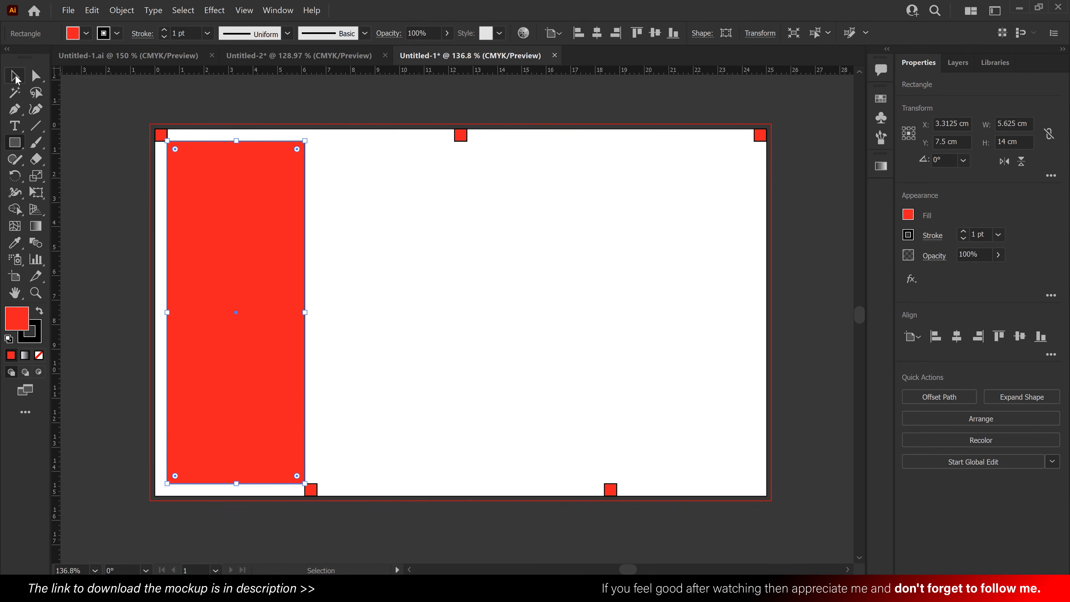
# - Duplicate the tall rectangle three times horizontally to form four columns separated by the width of the small squares
pyautogui.moveTo(224, 221); pyautogui.dragTo(370, 226)
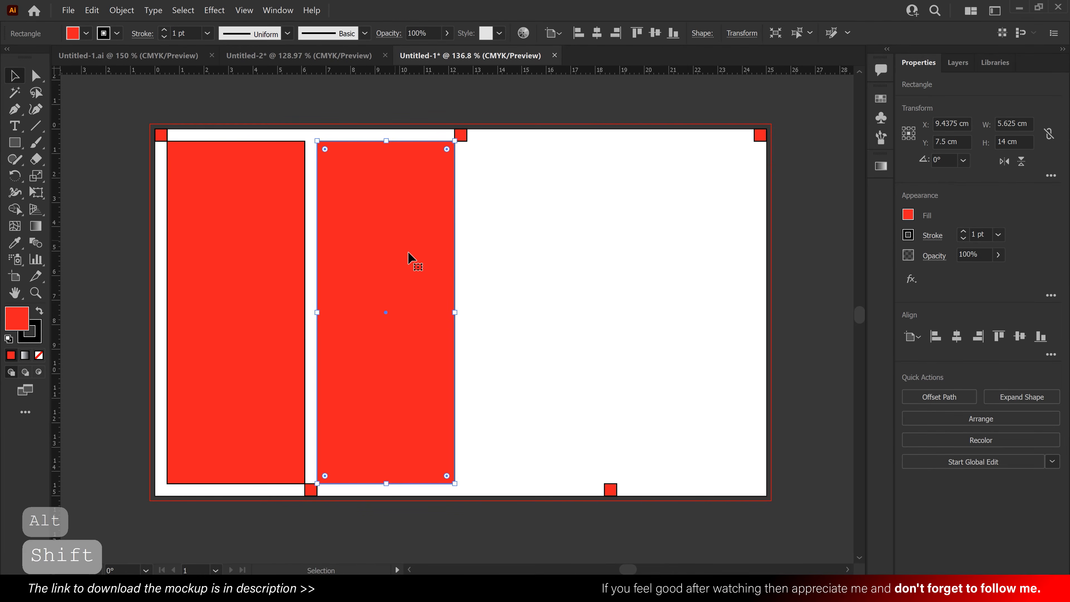
pyautogui.moveTo(408, 256); pyautogui.dragTo(691, 256)
pyautogui.click(776, 286)
# - Convert the four column rectangles into guides
pyautogui.moveTo(769, 316); pyautogui.dragTo(258, 246)
pyautogui.rightClick(257, 208)
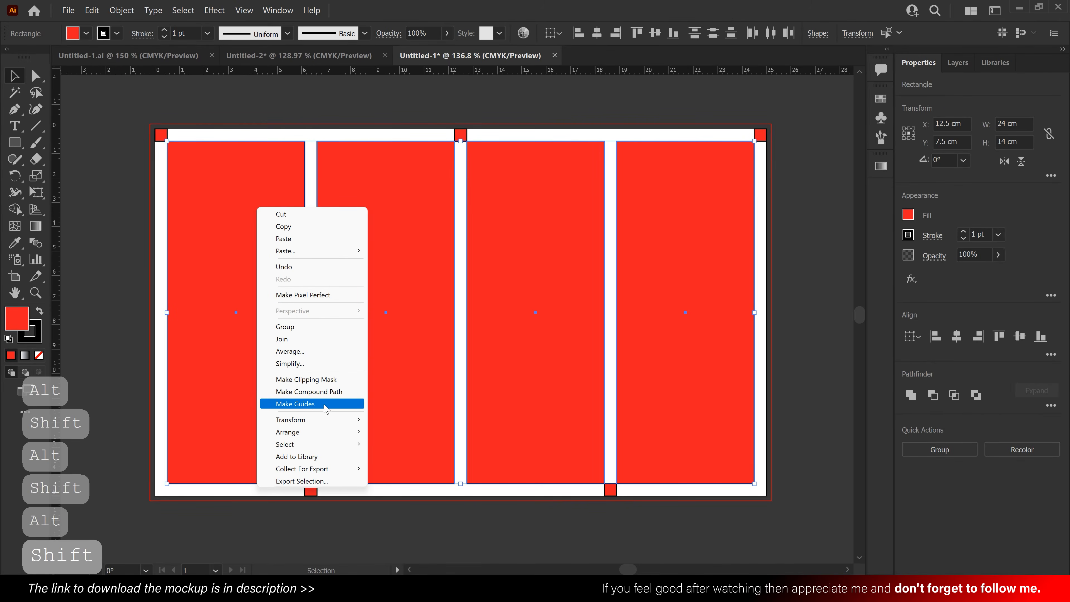
pyautogui.click(336, 405)
pyautogui.click(223, 223)
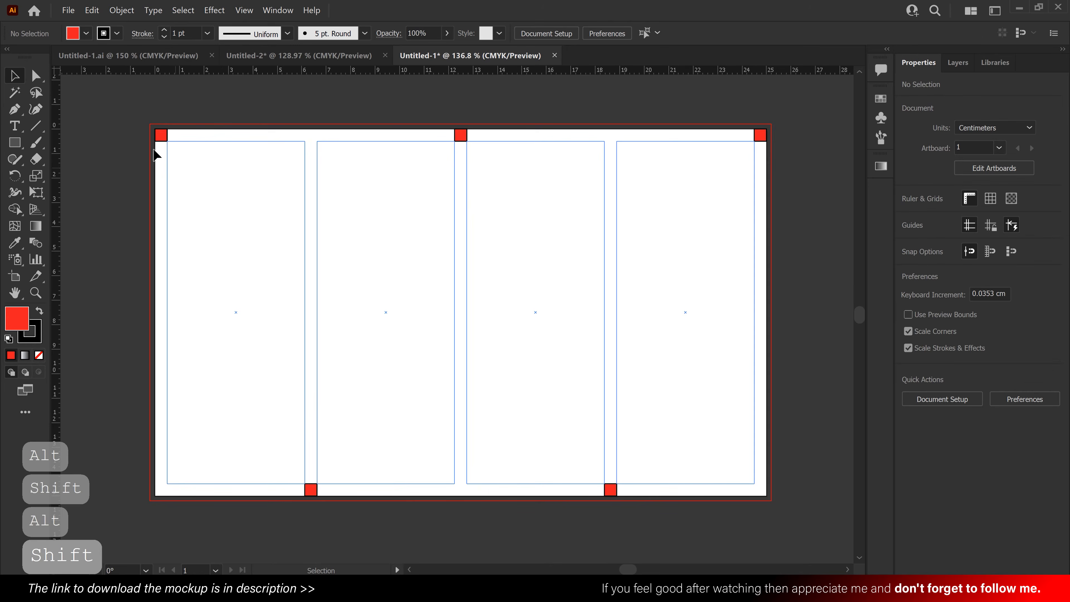
# - Delete all five red spacer squares, keeping the column guides
pyautogui.click(275, 159)
pyautogui.moveTo(276, 159); pyautogui.dragTo(795, 512)
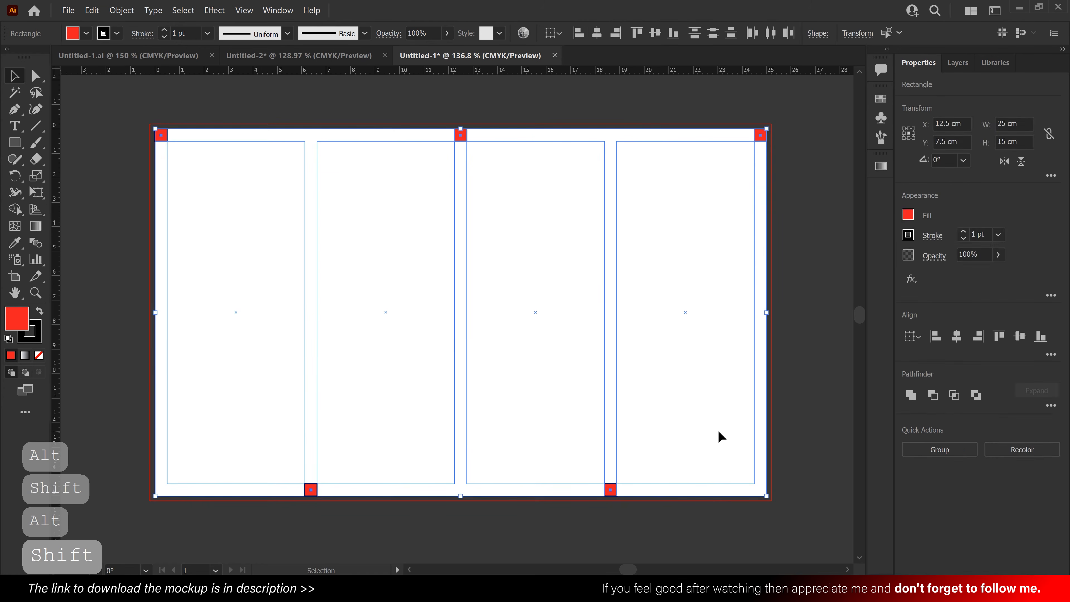
pyautogui.press('Delete')
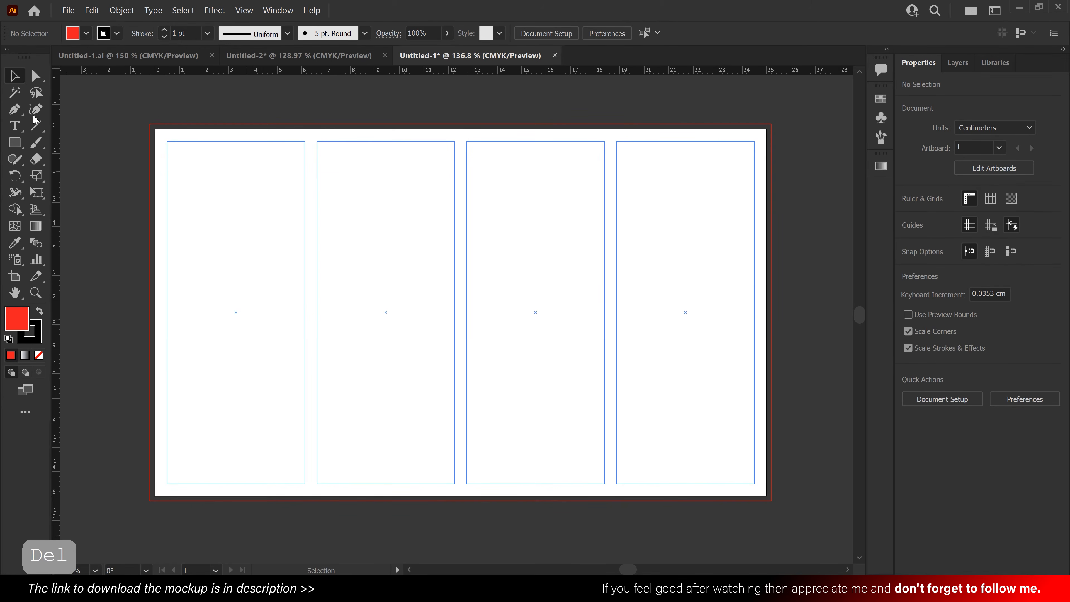
# - Place a point text object in the upper part of the third column and set its font to Minion Variable Concept
pyautogui.click(15, 125)
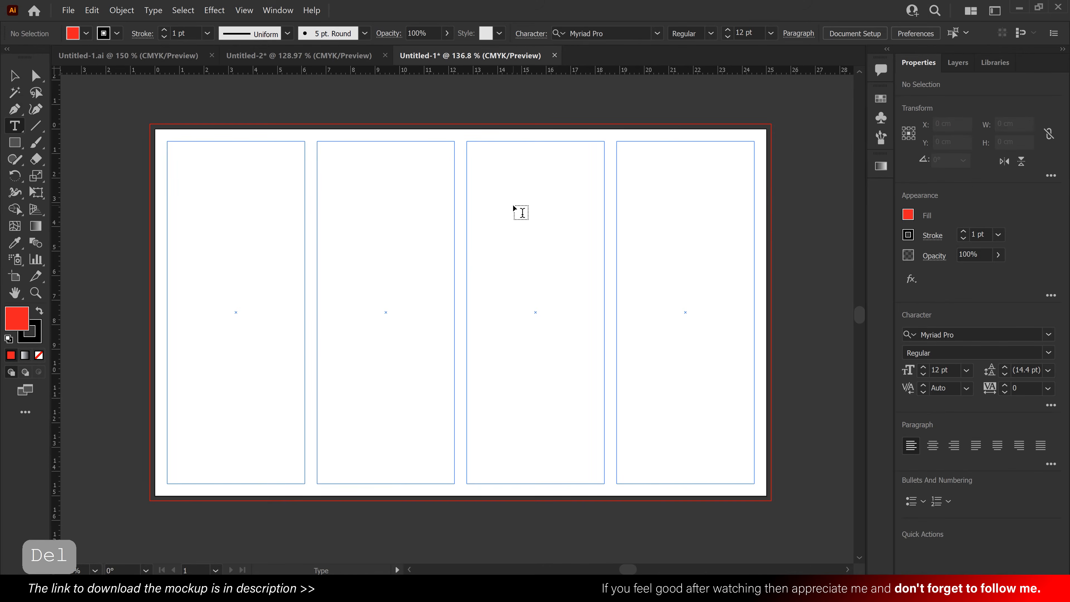
pyautogui.click(512, 204)
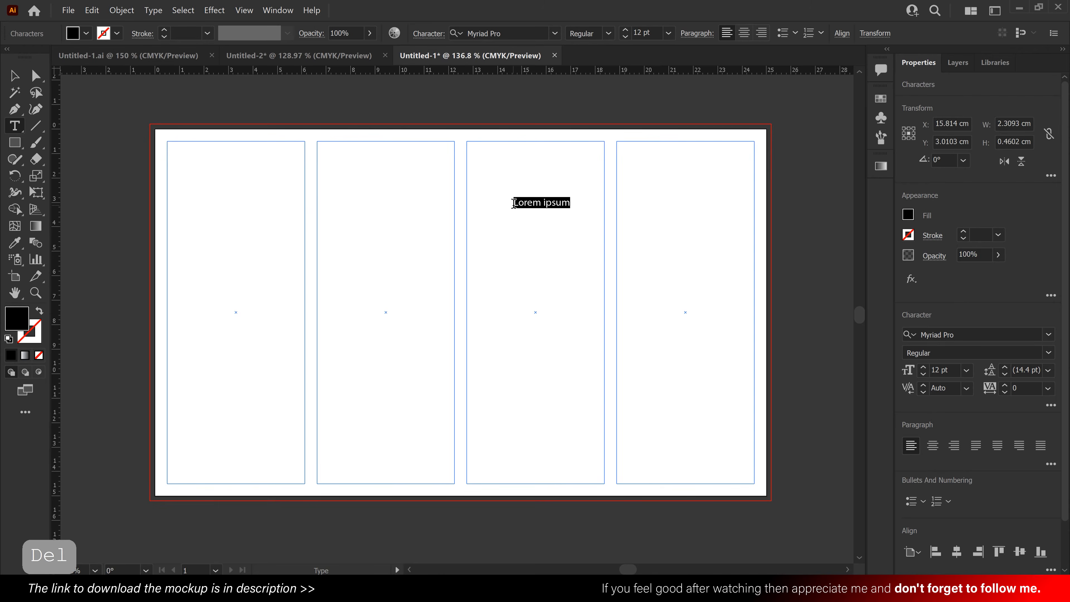
pyautogui.click(553, 33)
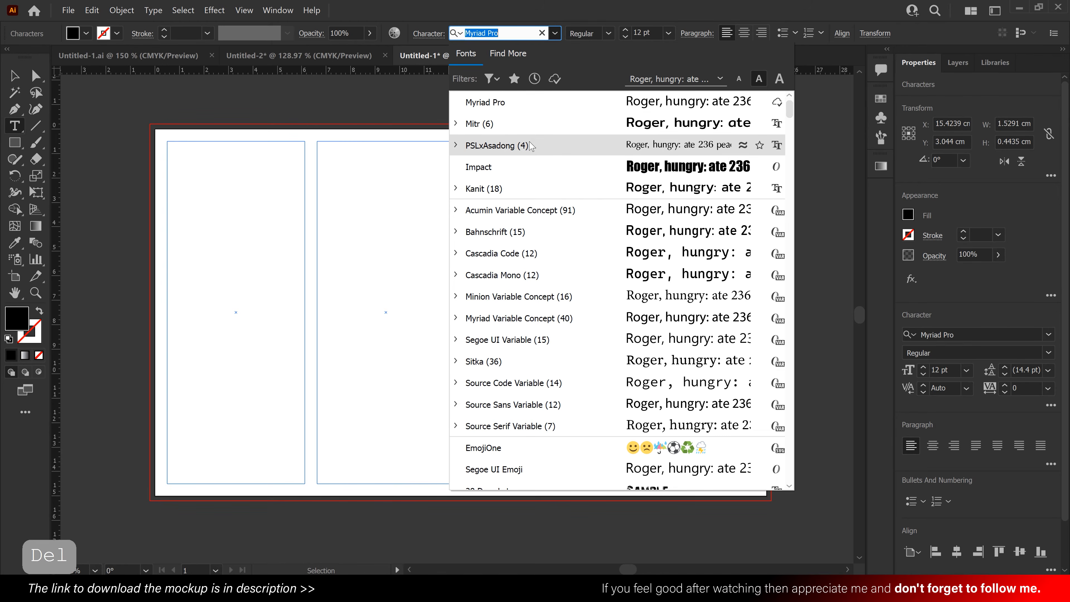
pyautogui.click(532, 297)
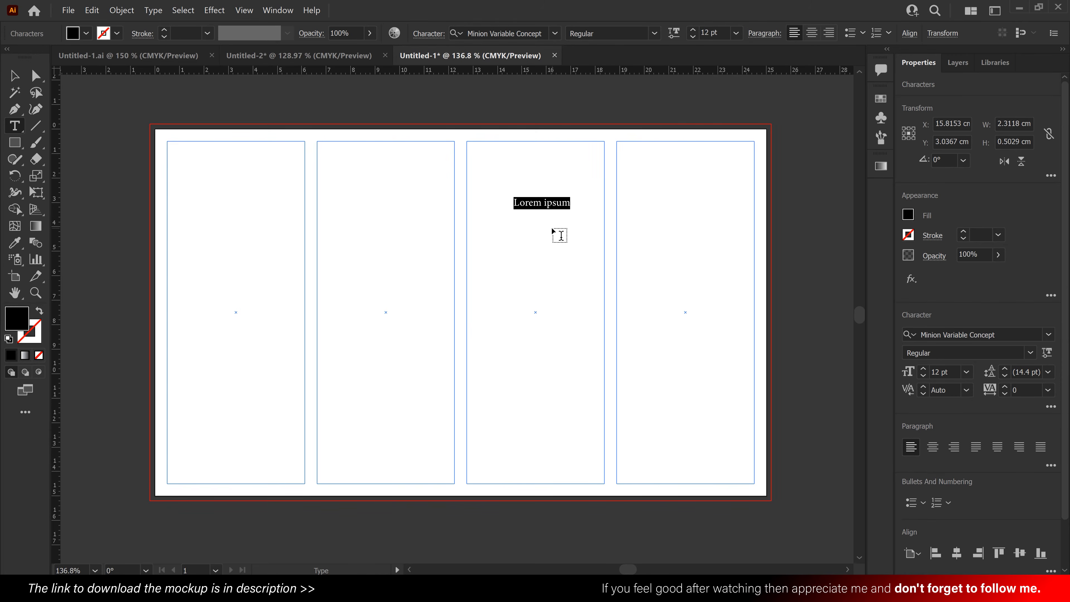
# - Enter "PREMIUM QUALITY" as the text in the third column and center-align its paragraph
pyautogui.write('PREMI')
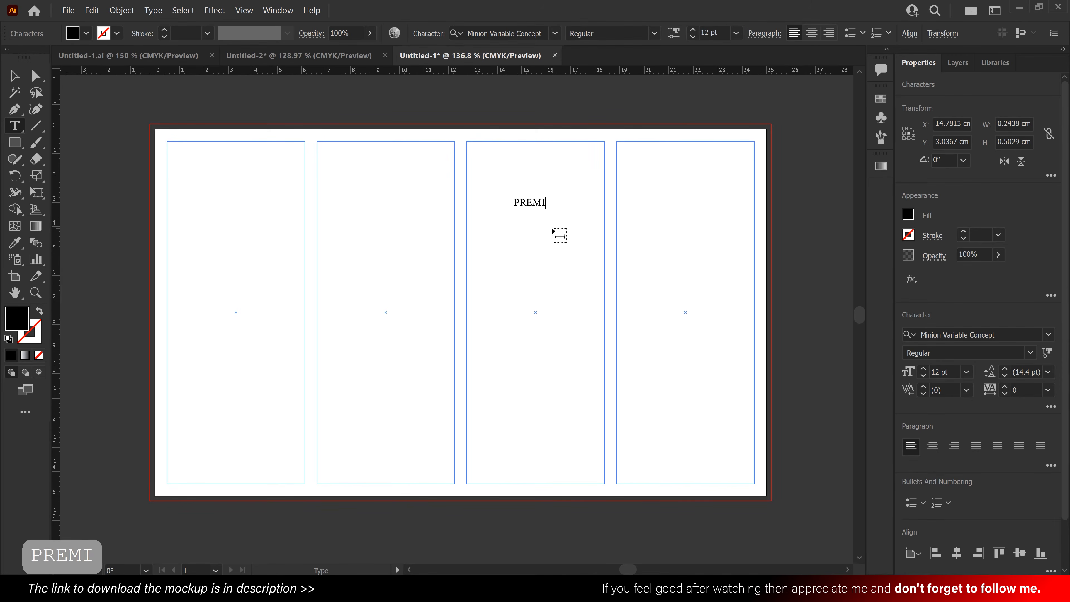
pyautogui.write('UM ')
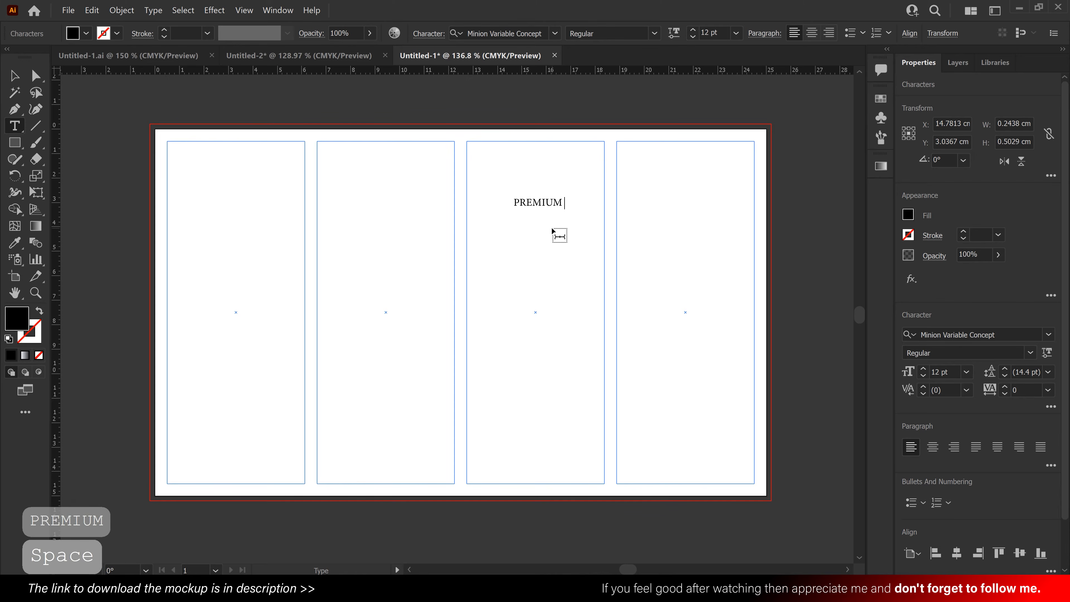
pyautogui.write('Q')
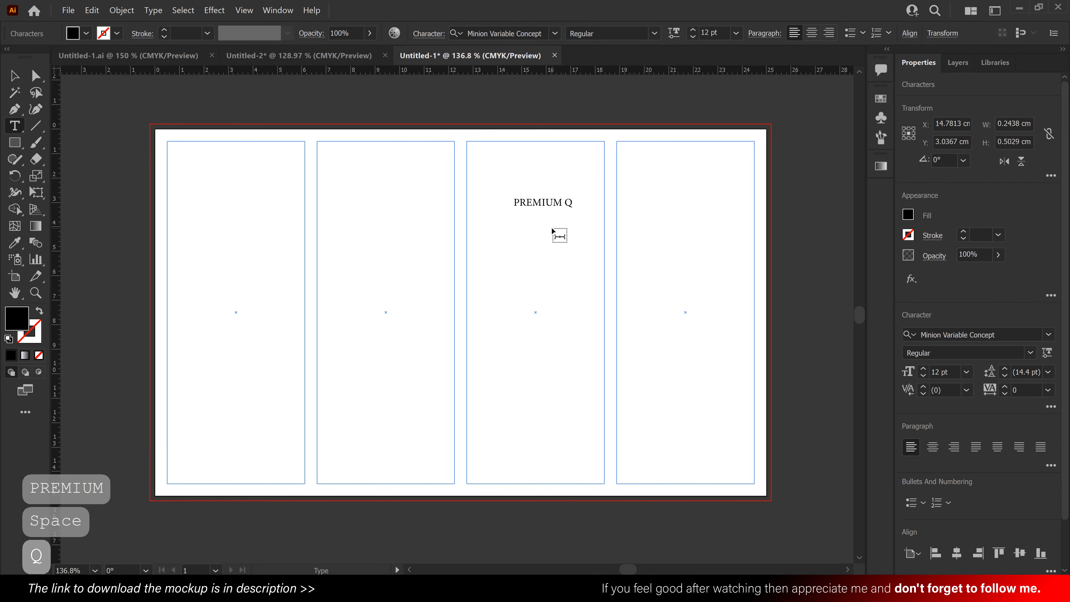
pyautogui.write('UAL')
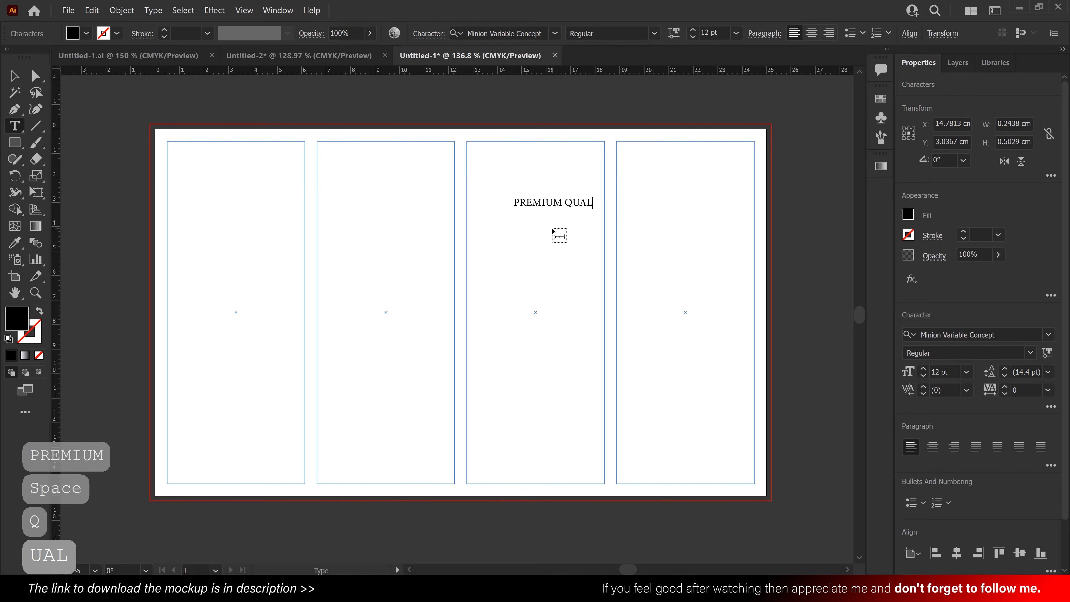
pyautogui.write('ITY')
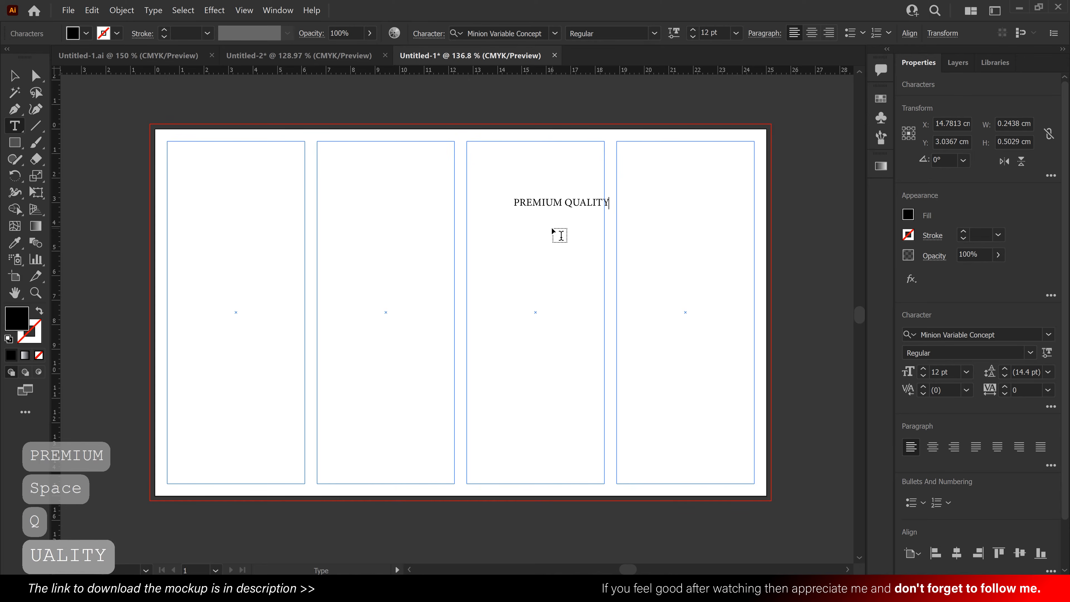
pyautogui.click(20, 79)
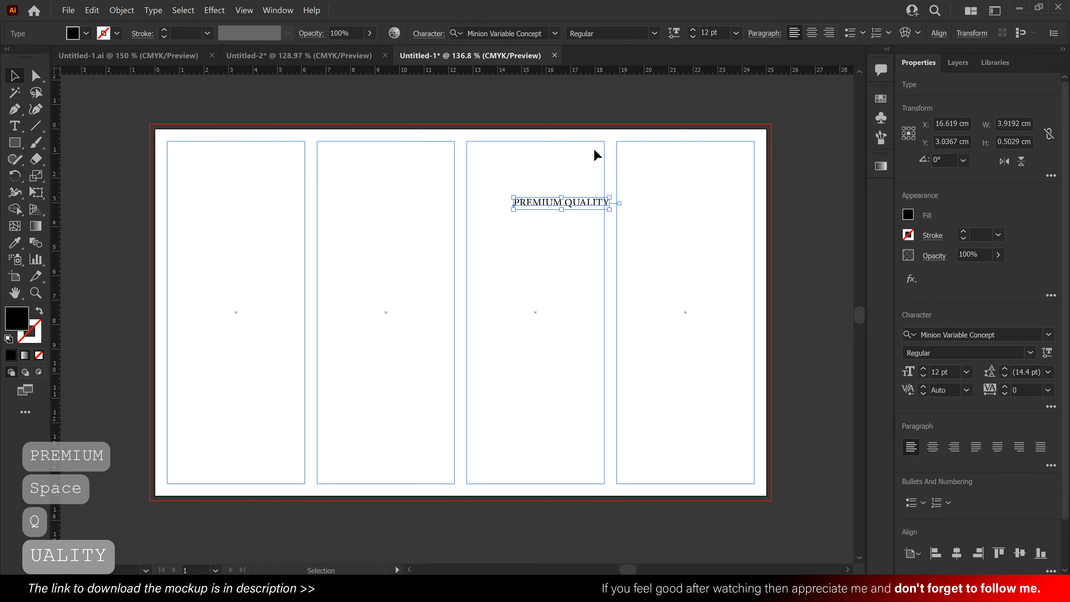
pyautogui.click(813, 33)
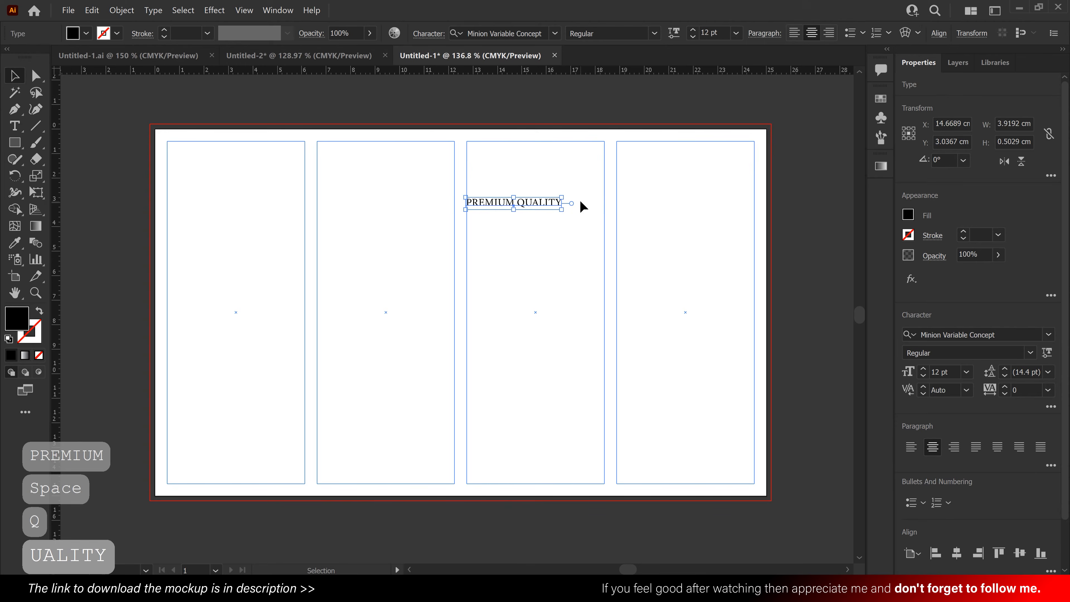
# - Enlarge "PREMIUM QUALITY" to about 13.5 pt, center it in the third column and place a copy below it
pyautogui.moveTo(562, 212); pyautogui.dragTo(603, 289)
pyautogui.click(575, 237)
pyautogui.moveTo(561, 209); pyautogui.dragTo(537, 277)
# - Replace the lower copy's text with "BLACK" and "TEA" on two lines
pyautogui.doubleClick(538, 276)
pyautogui.tripleClick(538, 276)
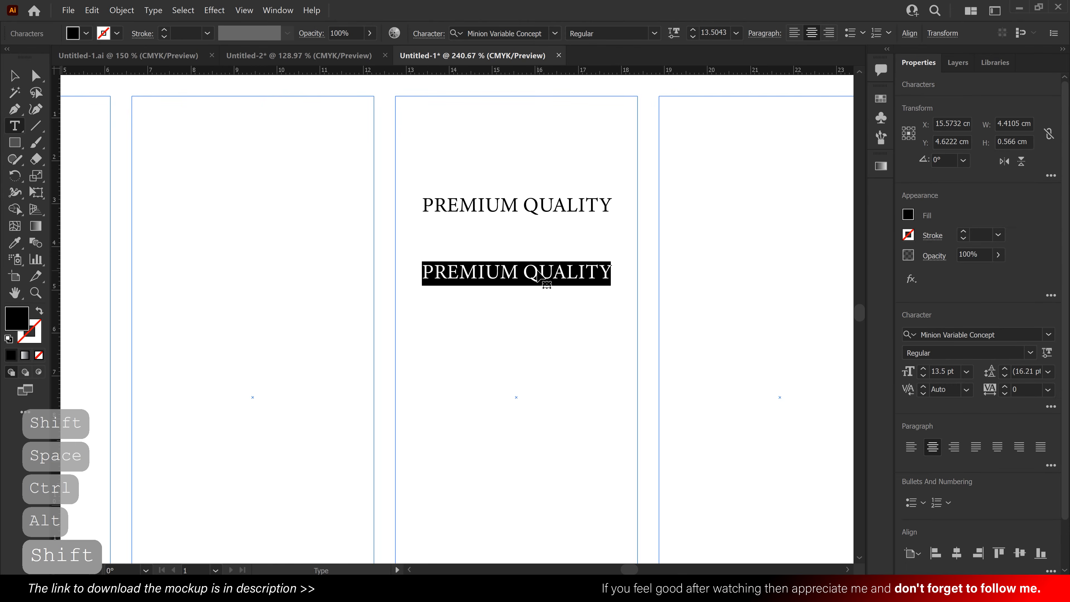
pyautogui.write('BLACK')
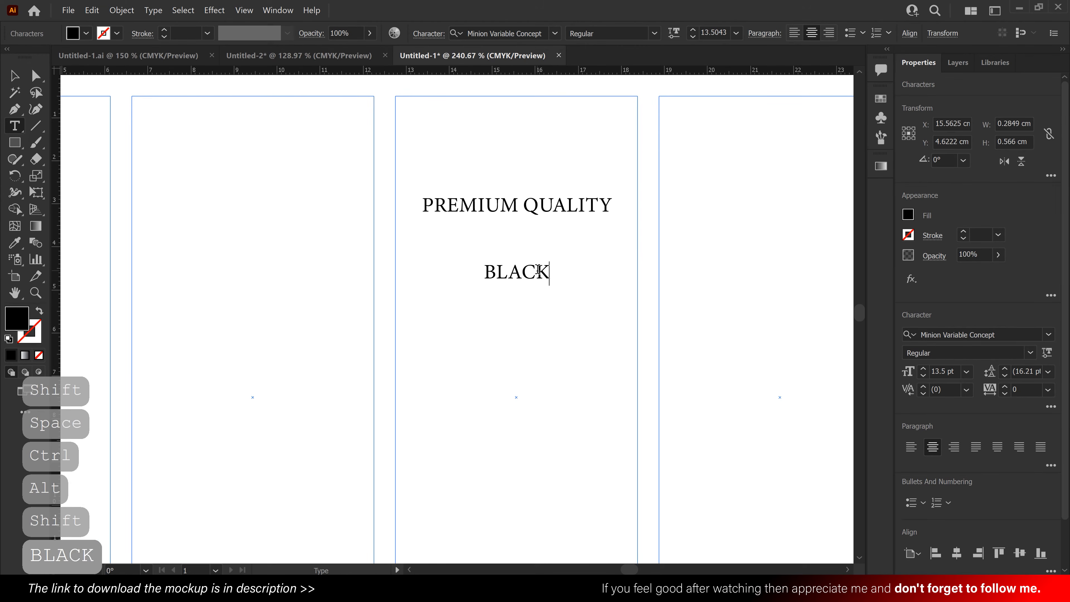
pyautogui.press('Return')
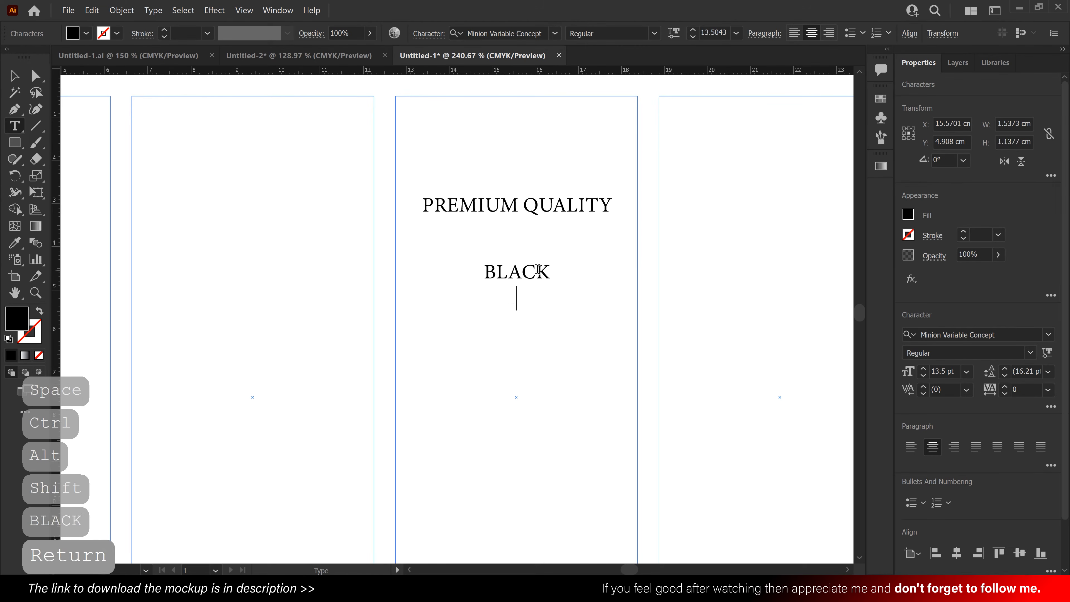
pyautogui.write('TEA')
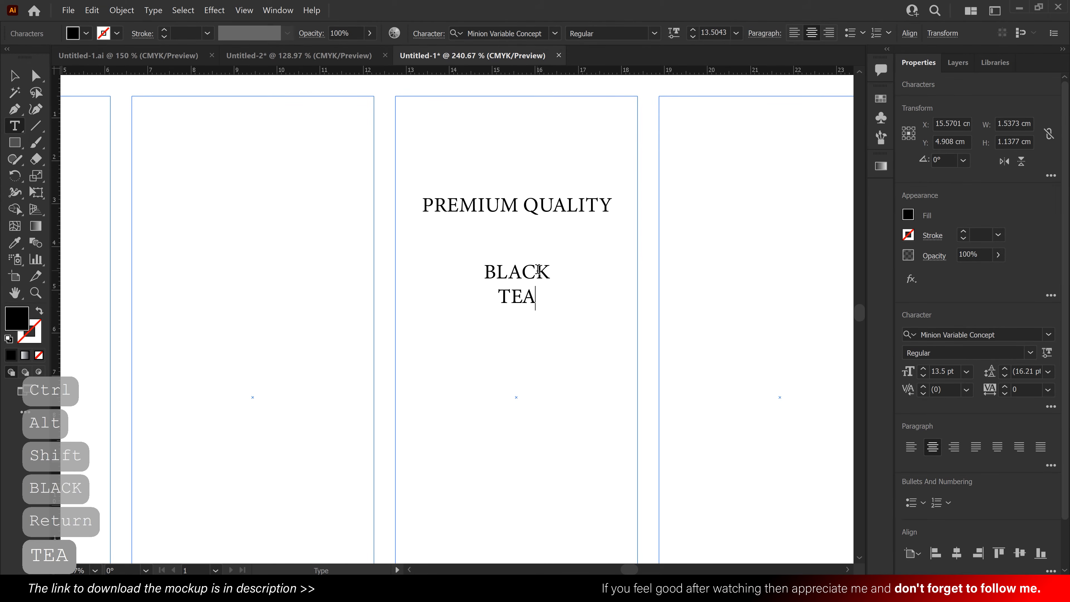
pyautogui.click(12, 80)
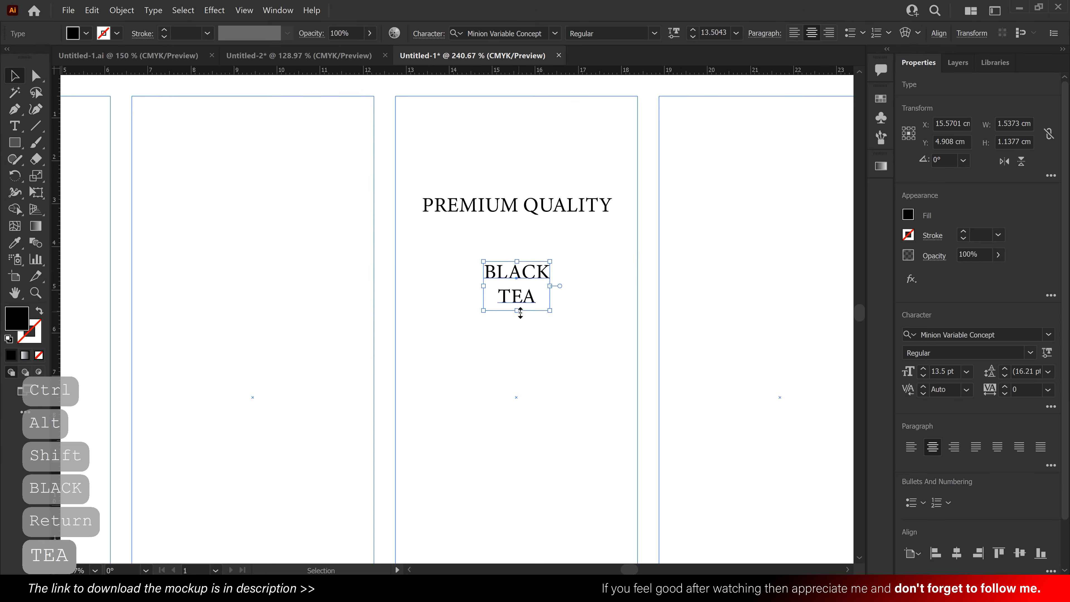
# - Scale up the "BLACK TEA" text to slightly wider than "PREMIUM QUALITY" and position it centered beneath that line
pyautogui.moveTo(520, 314); pyautogui.dragTo(517, 406)
pyautogui.moveTo(536, 388); pyautogui.dragTo(536, 375)
pyautogui.click(697, 274)
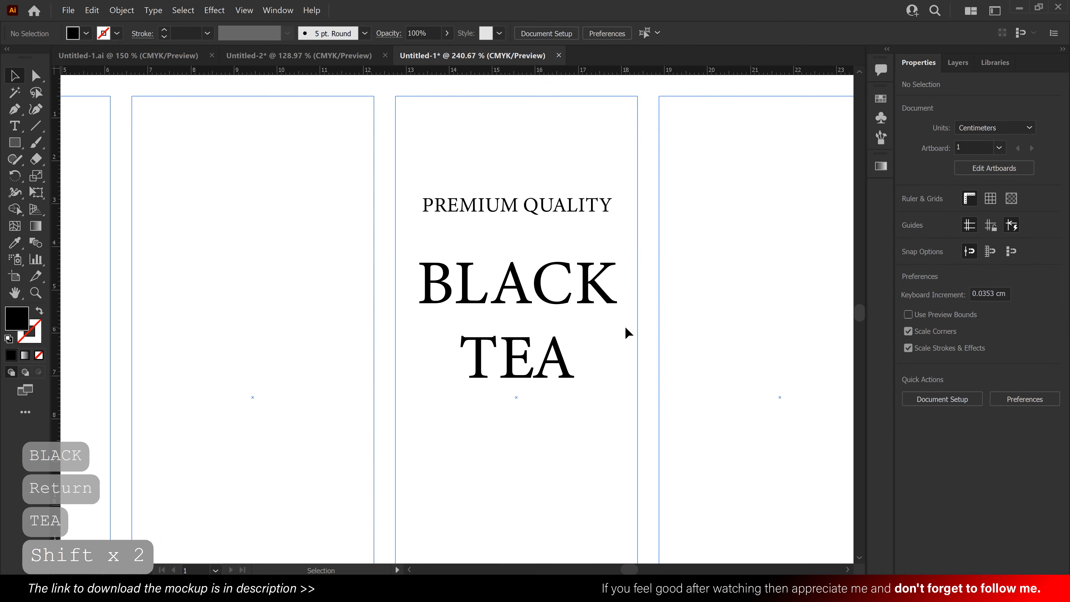
# - Copy "PREMIUM QUALITY" below "BLACK TEA" and replace the copy's text with "Made in Thailnd"
pyautogui.hotkey('ctrl', 'space')
pyautogui.moveTo(627, 333); pyautogui.dragTo(613, 282)
pyautogui.moveTo(561, 187); pyautogui.dragTo(565, 402)
pyautogui.tripleClick(543, 403)
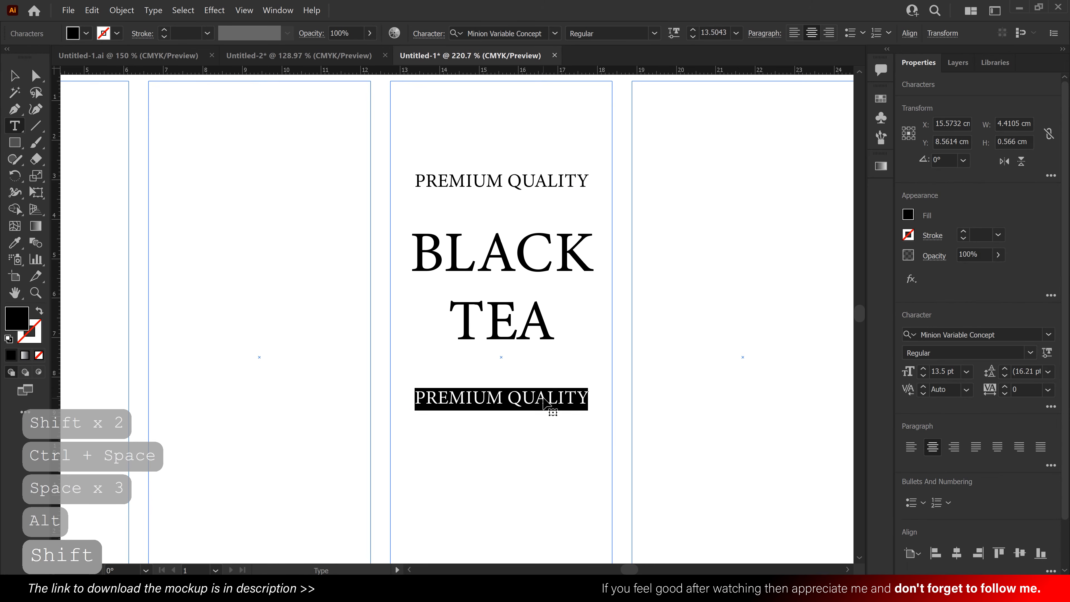
pyautogui.write('M')
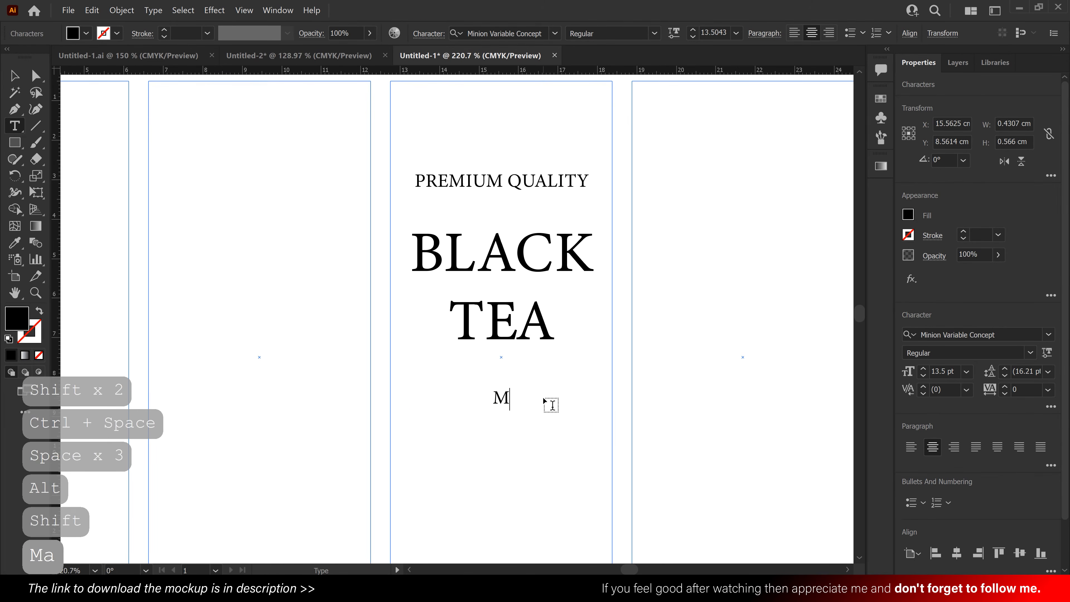
pyautogui.write('ade in ')
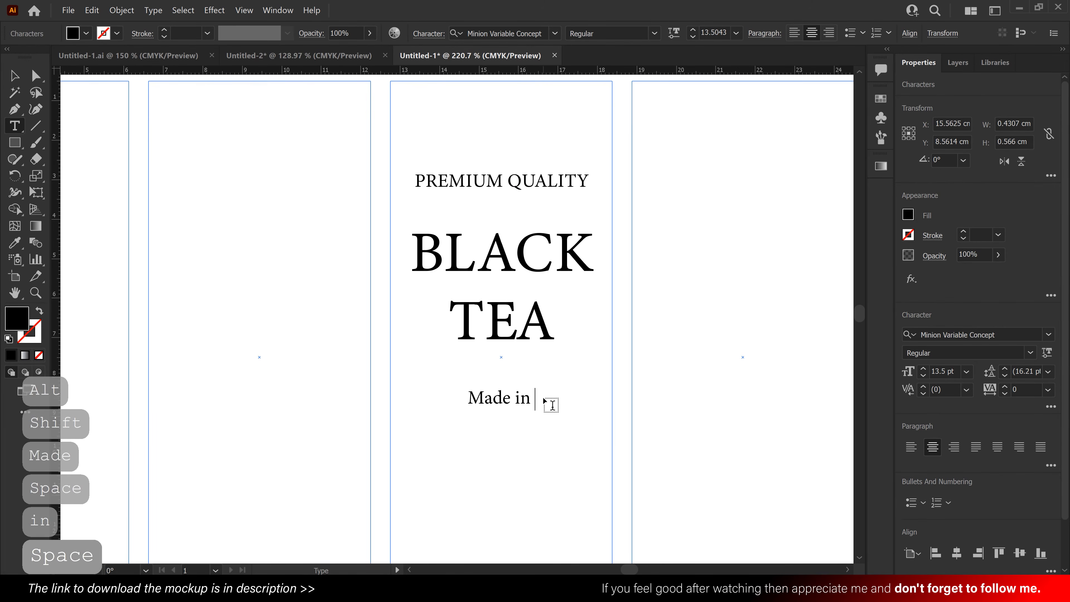
pyautogui.write('Thail')
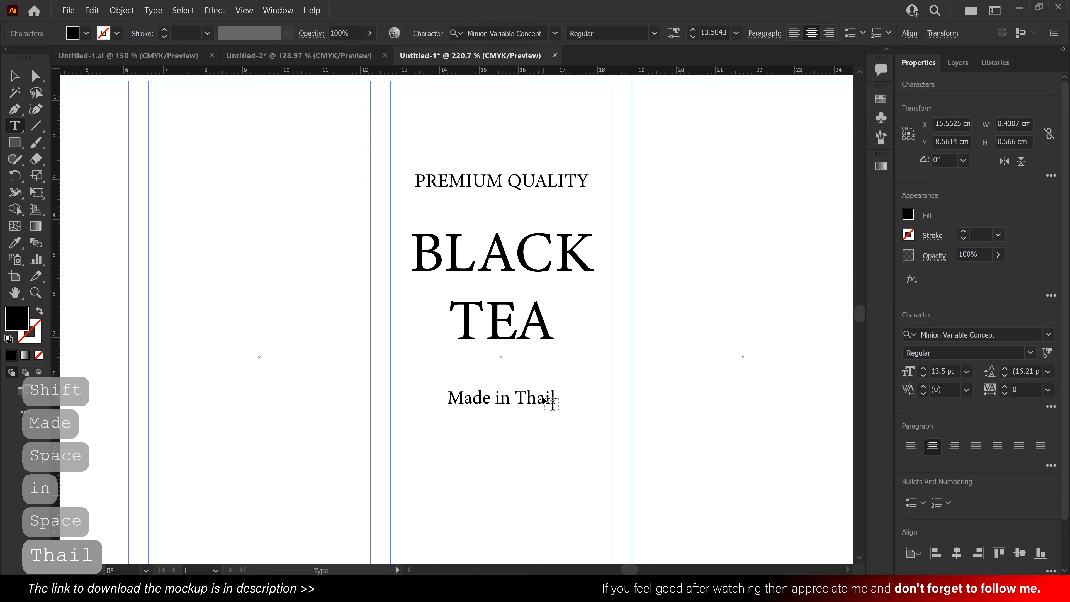
pyautogui.write('nd')
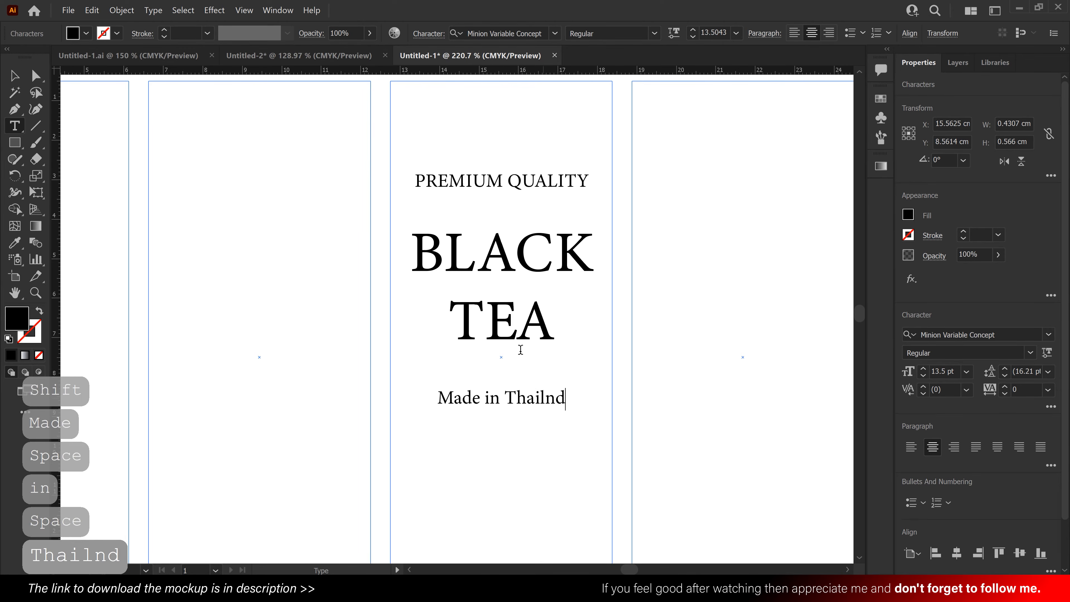
pyautogui.click(16, 81)
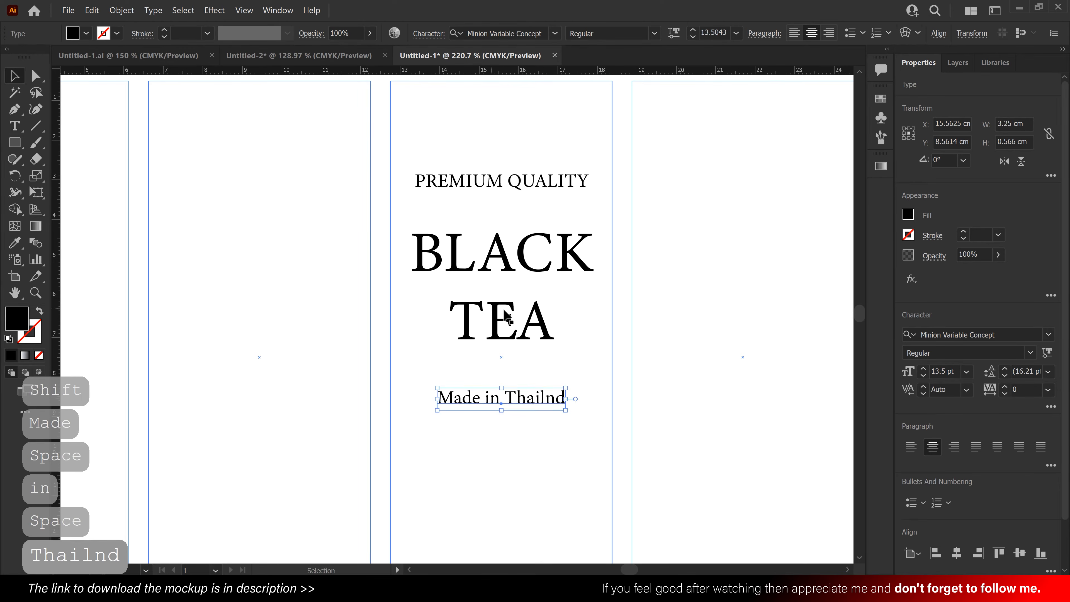
# - Scale the "Made in Thailnd" text down about its center to about 11.2 pt
pyautogui.moveTo(566, 399); pyautogui.dragTo(553, 400)
pyautogui.click(600, 342)
pyautogui.moveTo(617, 313); pyautogui.dragTo(628, 310)
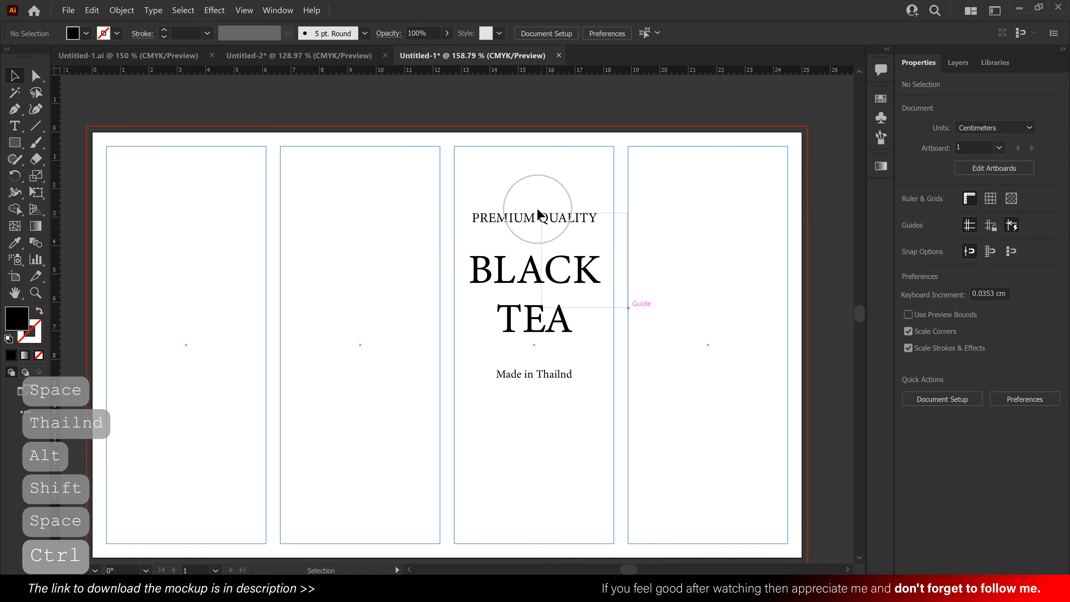
# - Move the third column's texts upward and adjust the vertical position of "Made in Thailnd" below "TEA"
pyautogui.click(585, 277)
pyautogui.moveTo(584, 281); pyautogui.dragTo(579, 252)
pyautogui.click(571, 373)
pyautogui.moveTo(571, 373)
pyautogui.mouseDown()
pyautogui.moveTo(560, 342)
pyautogui.moveTo(562, 357)
pyautogui.mouseUp()
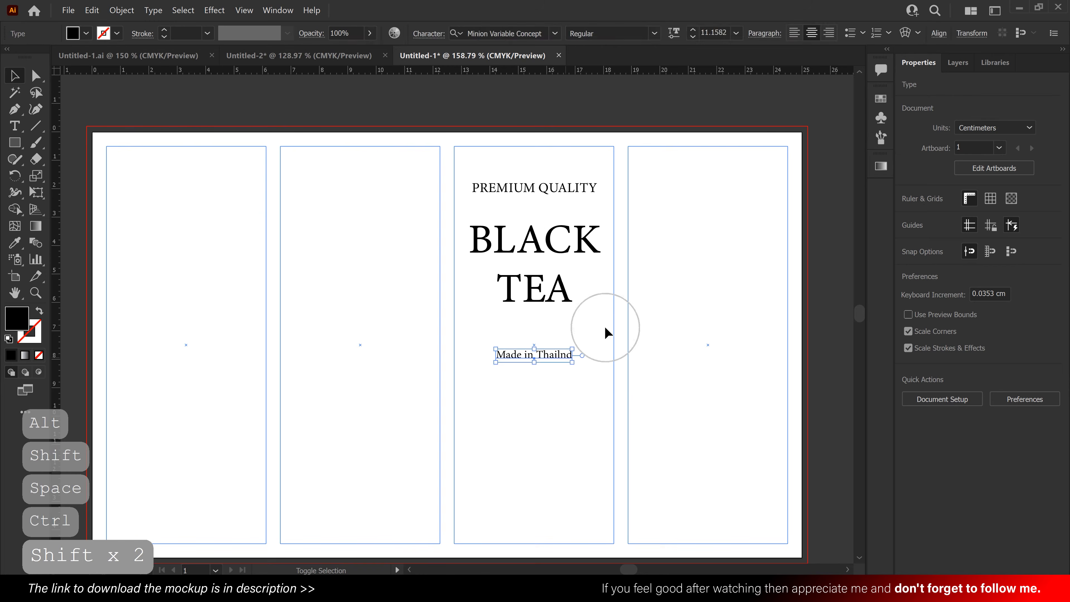
pyautogui.click(605, 328)
# - Apply a horizontal Arch warp with a 25% bend to "PREMIUM QUALITY"
pyautogui.click(567, 192)
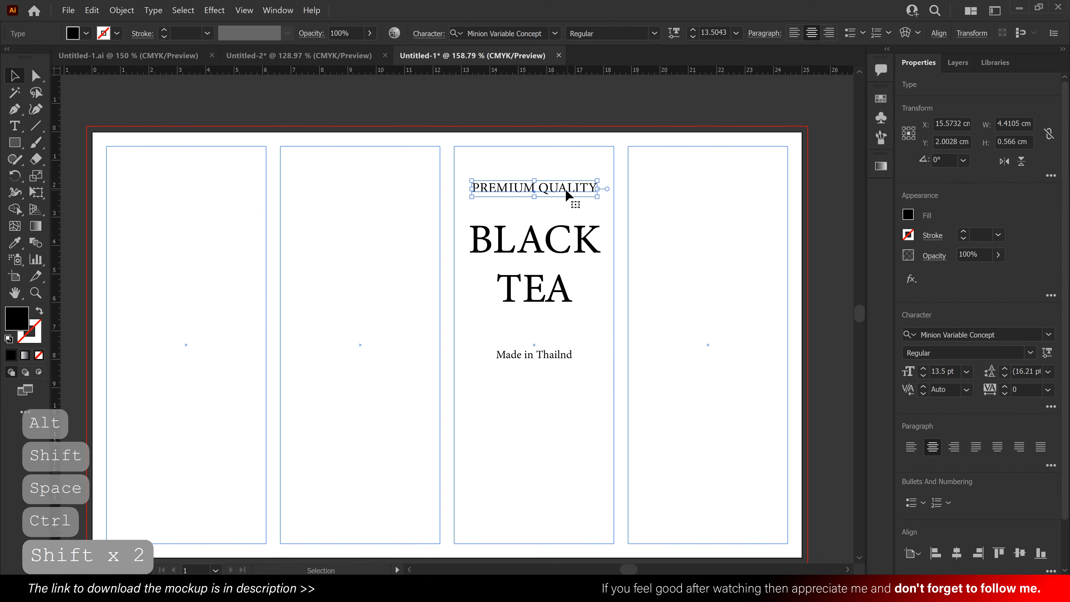
pyautogui.click(214, 10)
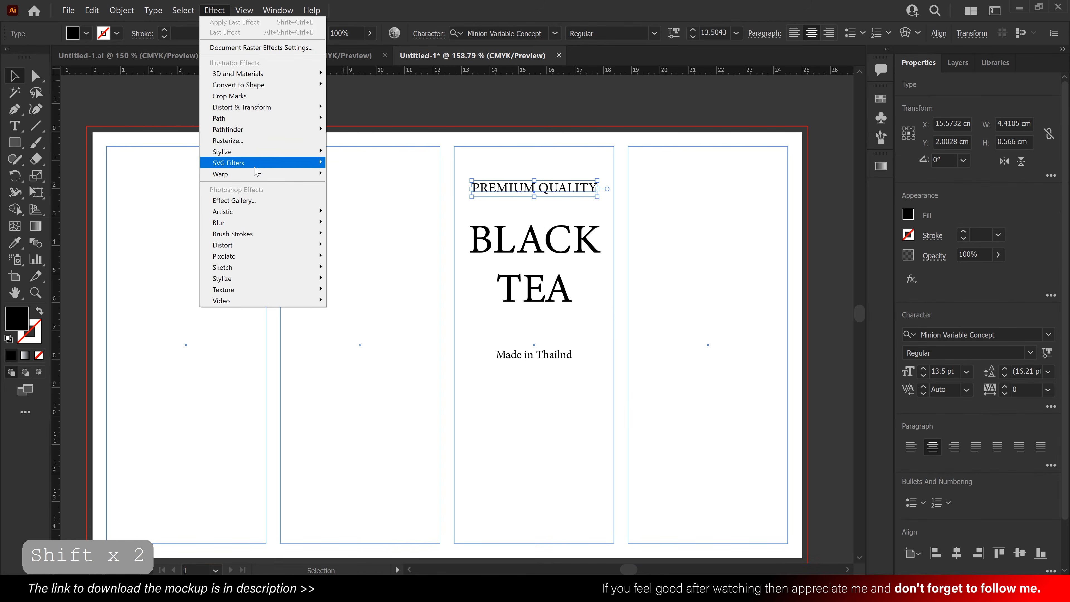
pyautogui.moveTo(258, 174)
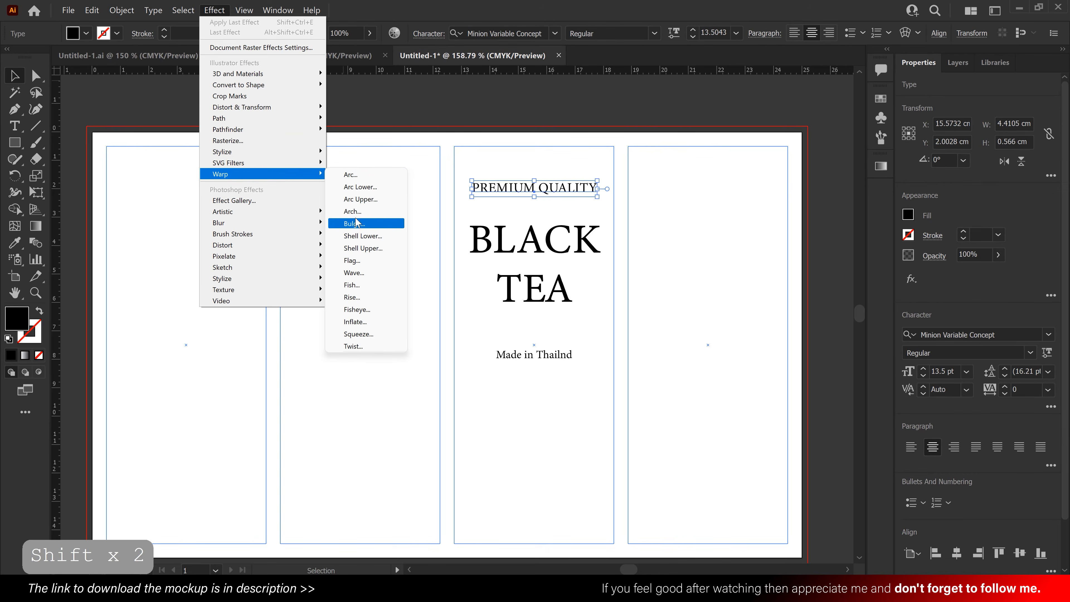
pyautogui.click(366, 211)
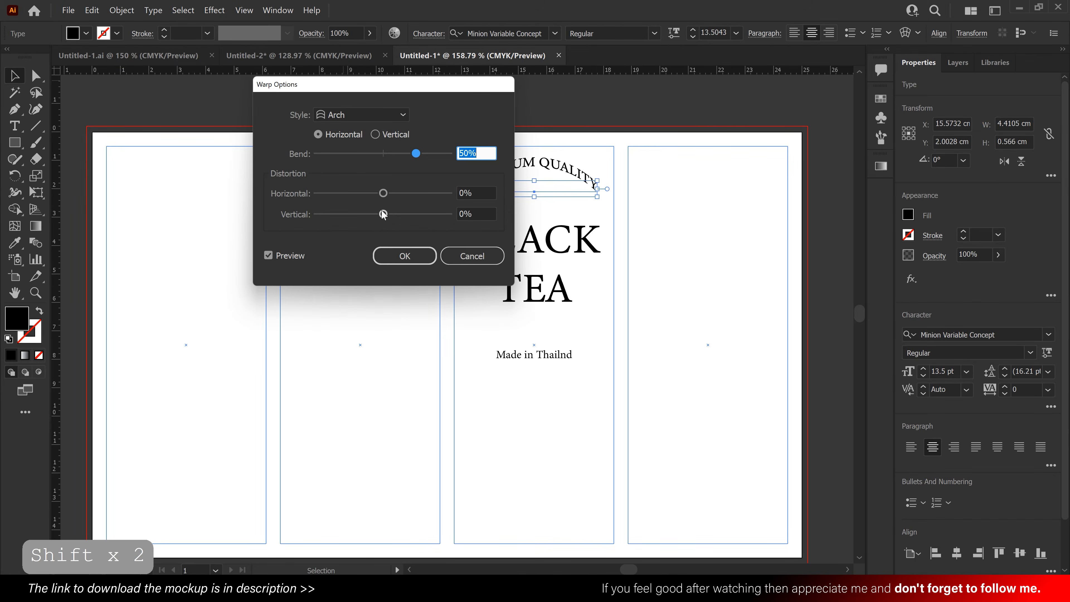
pyautogui.moveTo(416, 153); pyautogui.dragTo(403, 153)
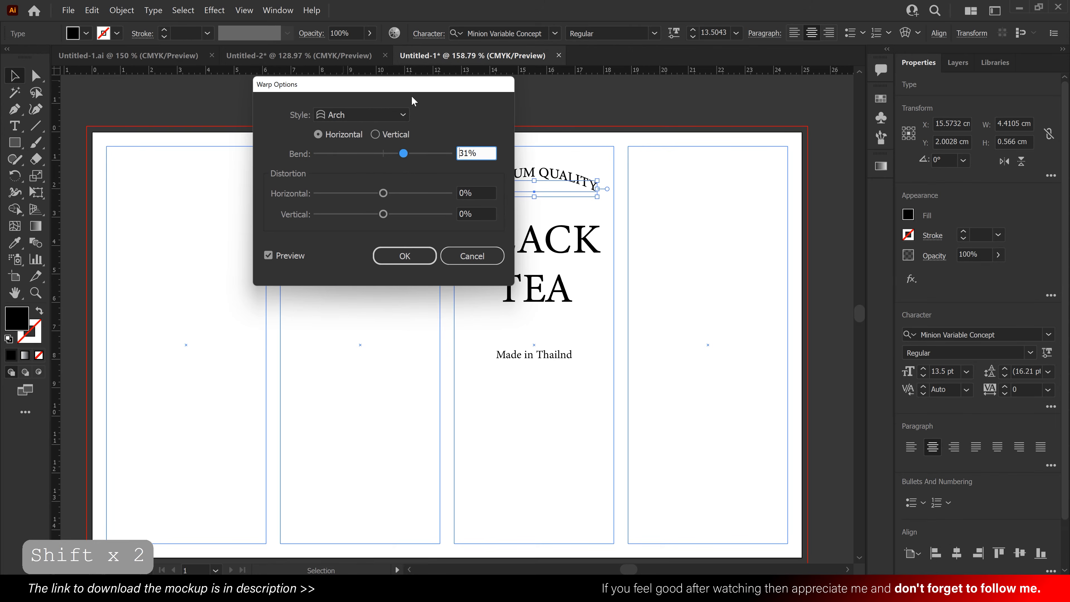
pyautogui.moveTo(401, 90); pyautogui.dragTo(332, 127)
pyautogui.moveTo(334, 190); pyautogui.dragTo(332, 193)
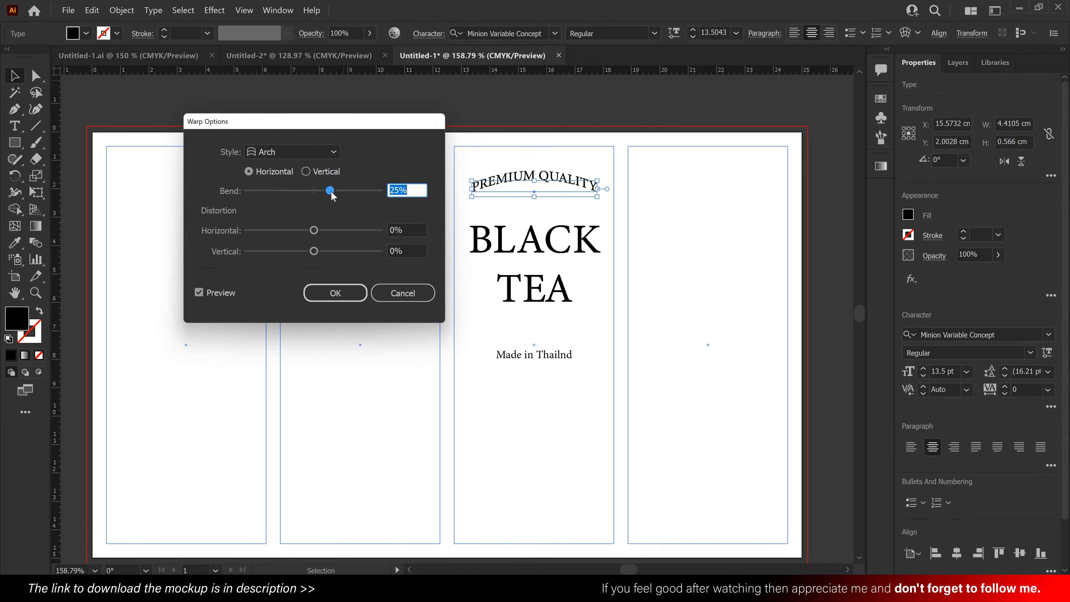
pyautogui.click(335, 293)
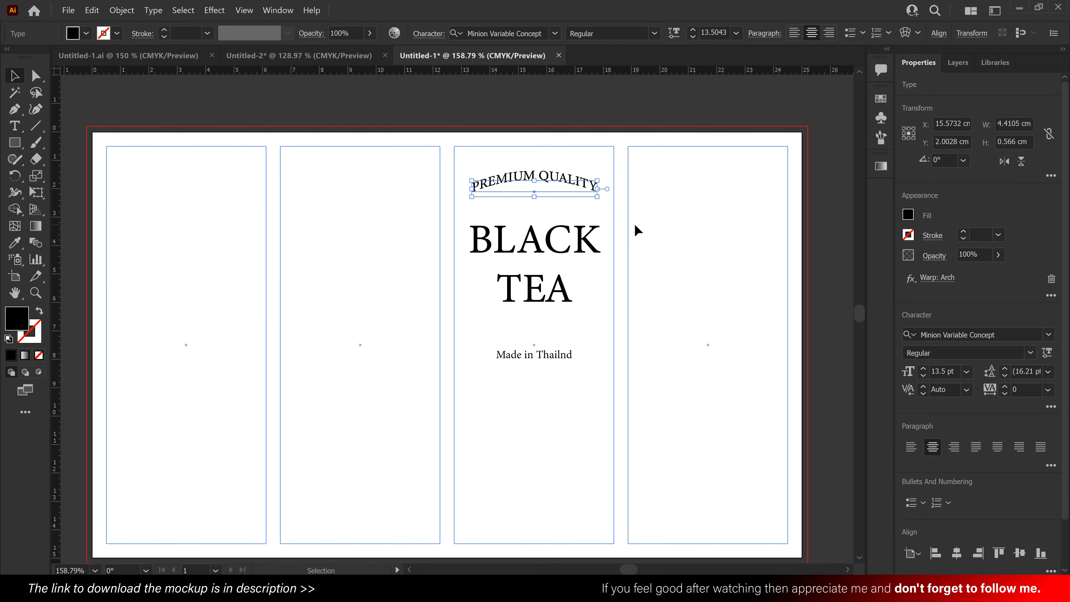
# - Scale the arched "PREMIUM QUALITY" text down slightly and move it closer to "BLACK"
pyautogui.moveTo(598, 189); pyautogui.dragTo(580, 210)
pyautogui.click(640, 214)
pyautogui.click(667, 285)
pyautogui.click(665, 280)
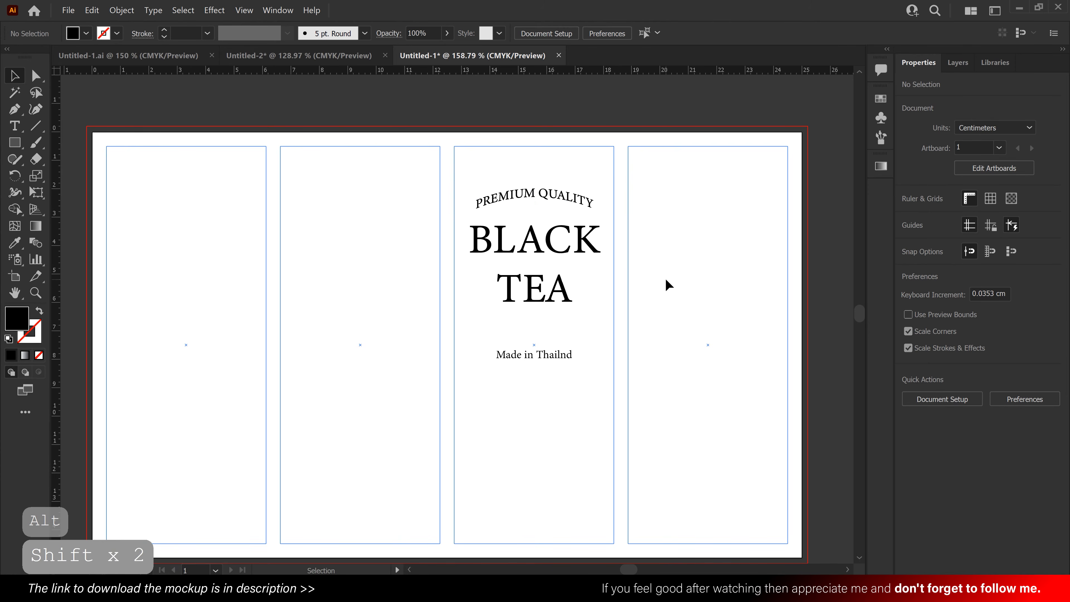
# - Copy the third column's three texts into the first column, scale the copies down and center them near its upper edge
pyautogui.moveTo(646, 305); pyautogui.dragTo(604, 308)
pyautogui.moveTo(637, 320); pyautogui.dragTo(671, 306)
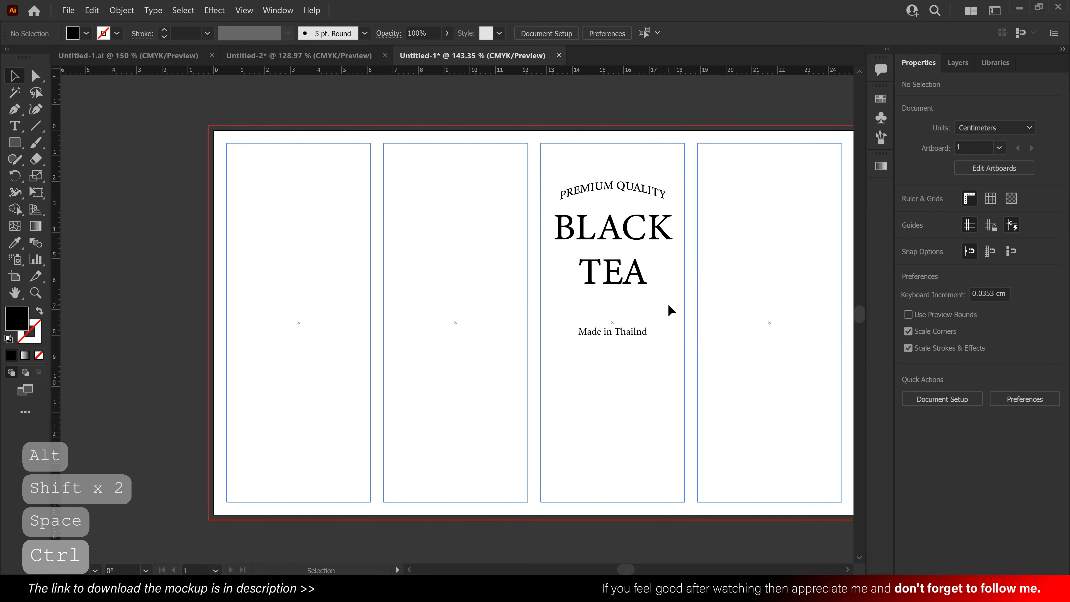
pyautogui.moveTo(670, 345); pyautogui.dragTo(600, 185)
pyautogui.moveTo(583, 282); pyautogui.dragTo(270, 281)
pyautogui.moveTo(298, 338); pyautogui.dragTo(300, 297)
pyautogui.moveTo(308, 257); pyautogui.dragTo(307, 243)
pyautogui.moveTo(299, 288); pyautogui.dragTo(298, 272)
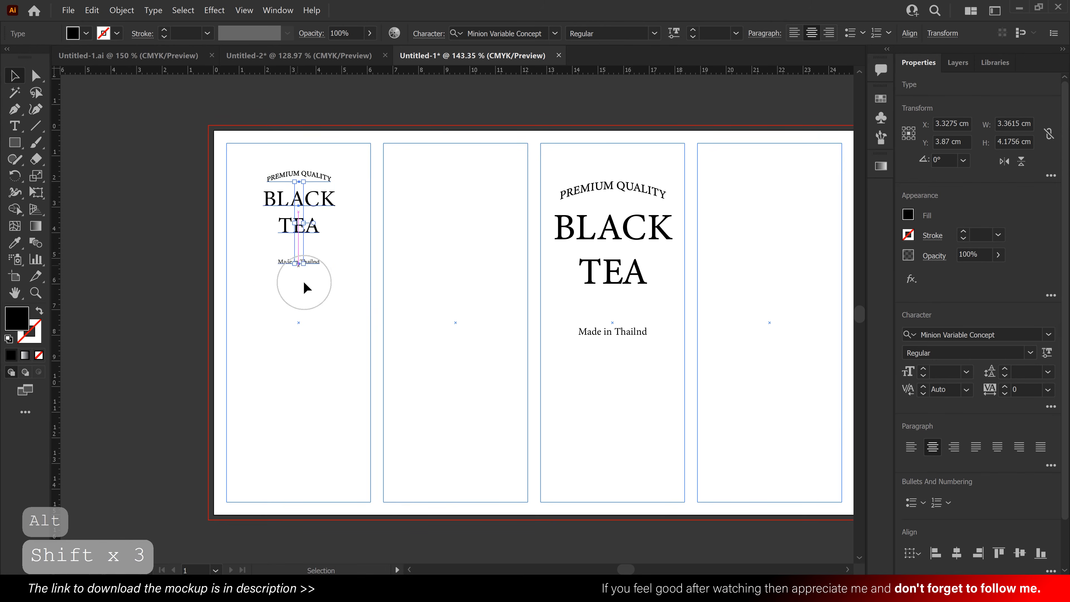
pyautogui.click(311, 291)
# - Draw a thin black rectangle as a horizontal line between "TEA" and "Made in Thailnd" in the first column
pyautogui.hotkey('ctrl', 'space')
pyautogui.moveTo(281, 229); pyautogui.dragTo(461, 289)
pyautogui.hotkey('ctrl', 'space')
pyautogui.moveTo(413, 276); pyautogui.dragTo(499, 302)
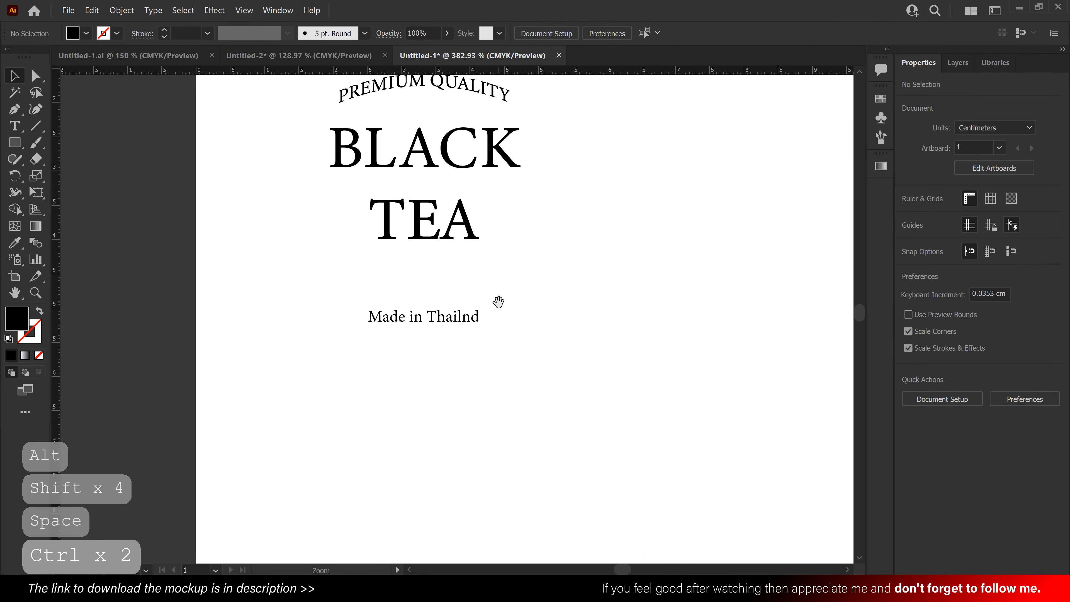
pyautogui.click(19, 142)
pyautogui.moveTo(333, 290); pyautogui.dragTo(493, 290)
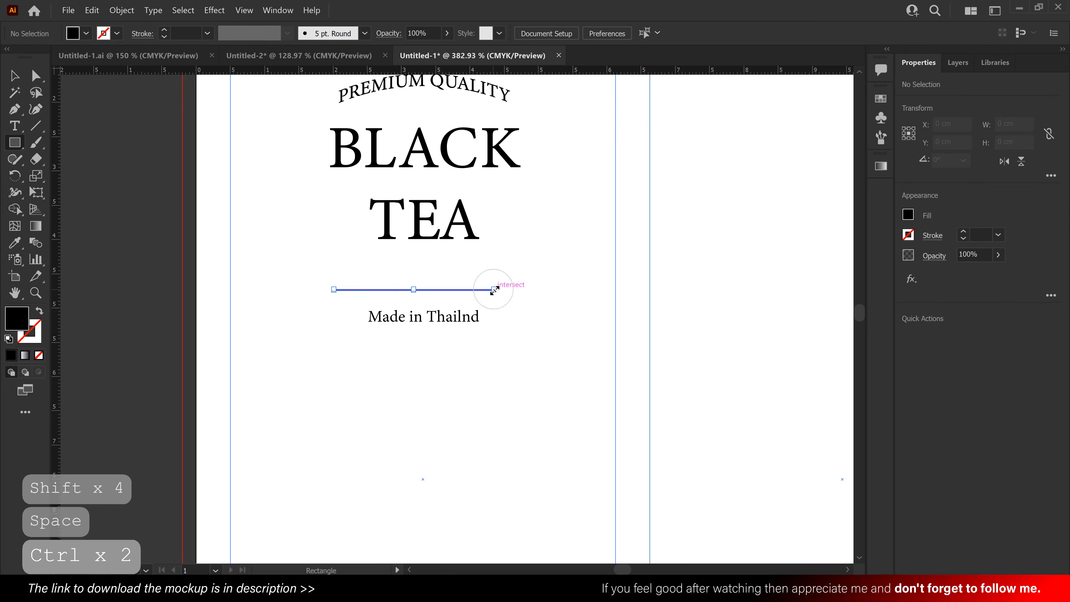
pyautogui.click(549, 372)
# - Copy the thin line below "Made in Thailnd" and shorten both lines evenly on each side
pyautogui.moveTo(409, 278); pyautogui.dragTo(524, 359)
pyautogui.moveTo(520, 298); pyautogui.dragTo(521, 310)
pyautogui.moveTo(585, 383); pyautogui.dragTo(535, 291)
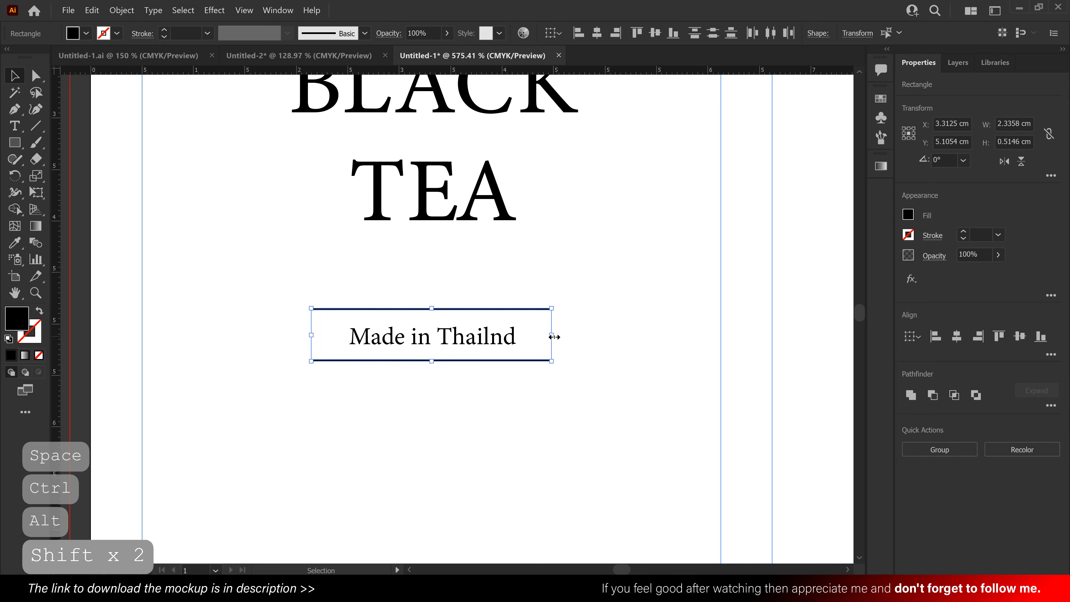
pyautogui.moveTo(552, 336); pyautogui.dragTo(529, 337)
pyautogui.click(554, 351)
pyautogui.moveTo(567, 293); pyautogui.dragTo(428, 293)
pyautogui.moveTo(562, 290); pyautogui.dragTo(523, 298)
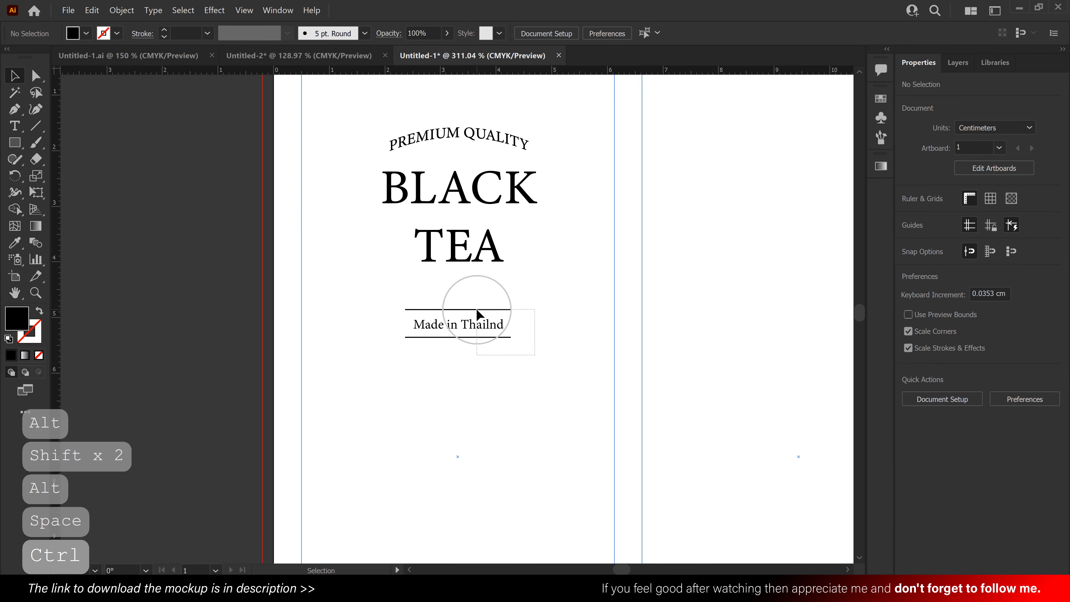
# - Move "Made in Thailnd" and its two lines closer to "TEA" and widen the lines evenly
pyautogui.moveTo(477, 309); pyautogui.dragTo(521, 306)
pyautogui.click(563, 306)
pyautogui.click(511, 280)
pyautogui.click(546, 337)
# - Group all the first column's text objects together with the two thin lines
pyautogui.moveTo(557, 353); pyautogui.dragTo(382, 101)
pyautogui.rightClick(438, 166)
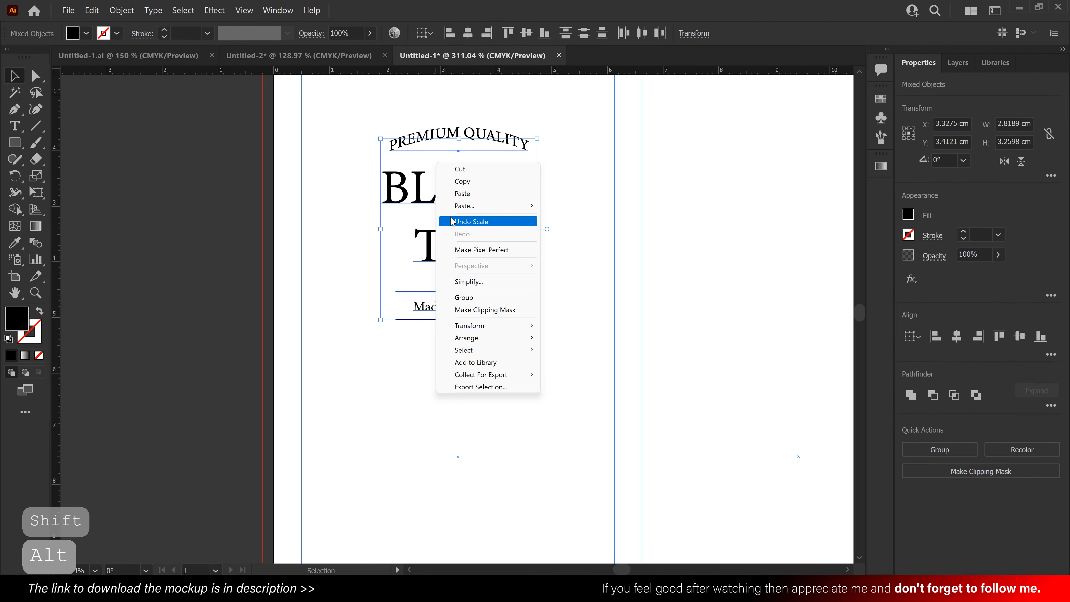
pyautogui.click(484, 297)
pyautogui.click(577, 308)
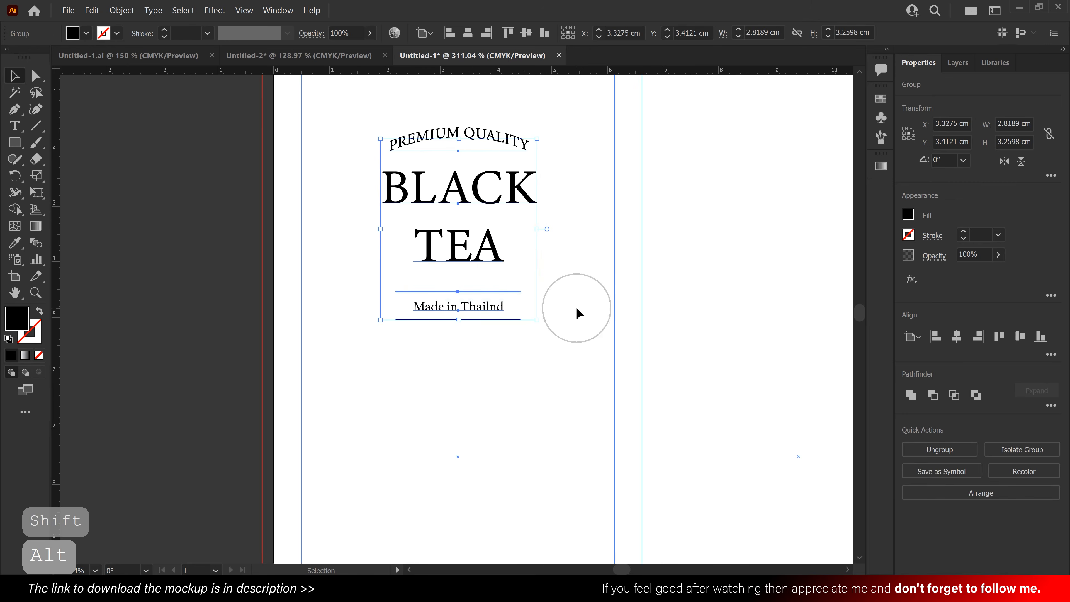
# - Add the text "Netweight 250g." in the first column below the "Made in Thailnd" lines
pyautogui.moveTo(577, 302); pyautogui.dragTo(476, 293)
pyautogui.moveTo(551, 281); pyautogui.dragTo(537, 214)
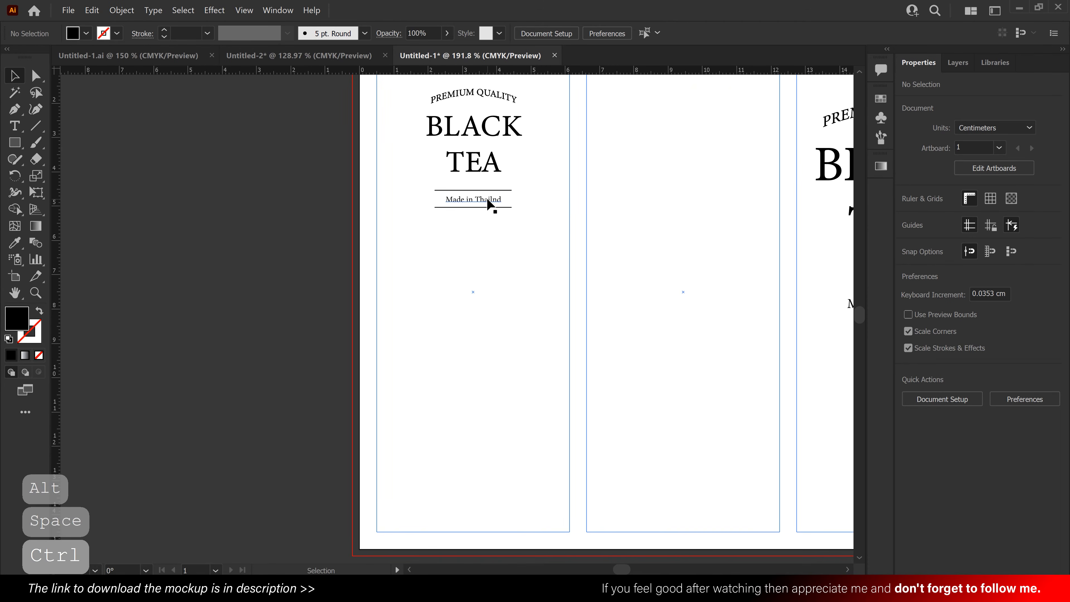
pyautogui.click(15, 192)
pyautogui.click(14, 129)
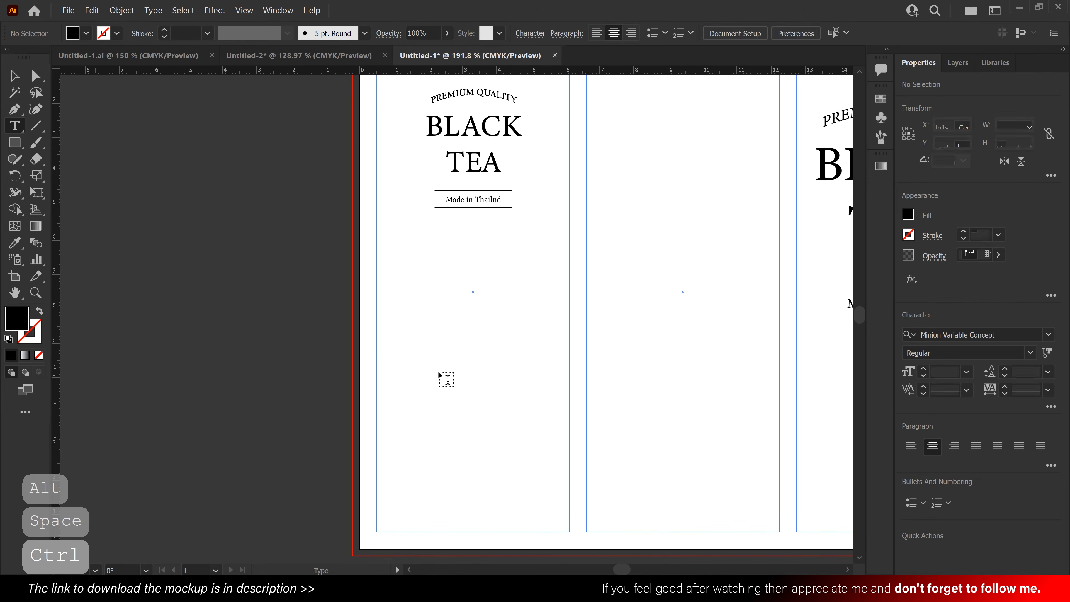
pyautogui.click(471, 273)
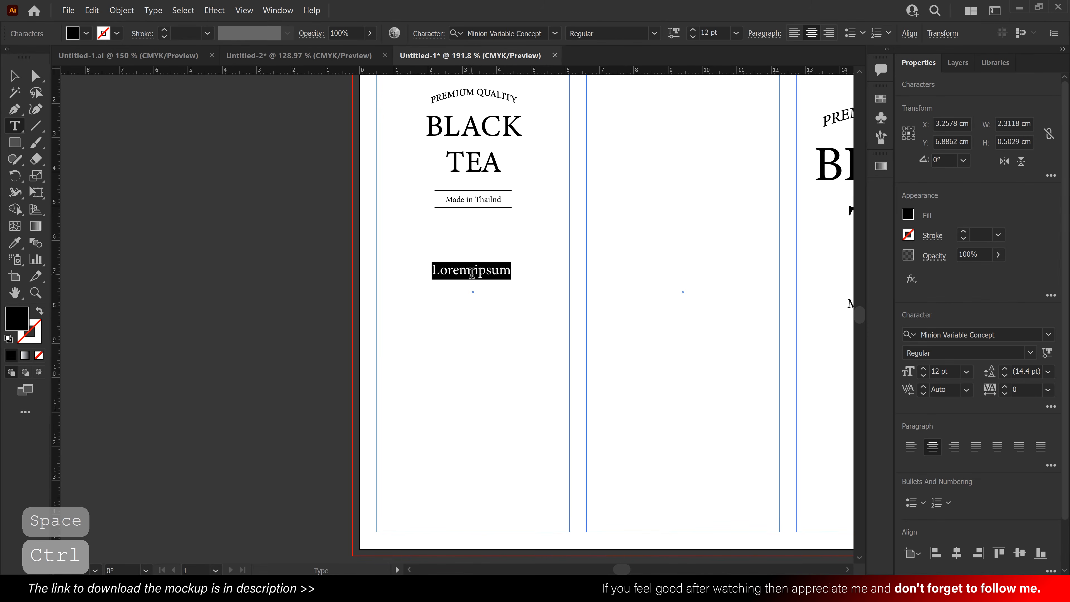
pyautogui.write('Net')
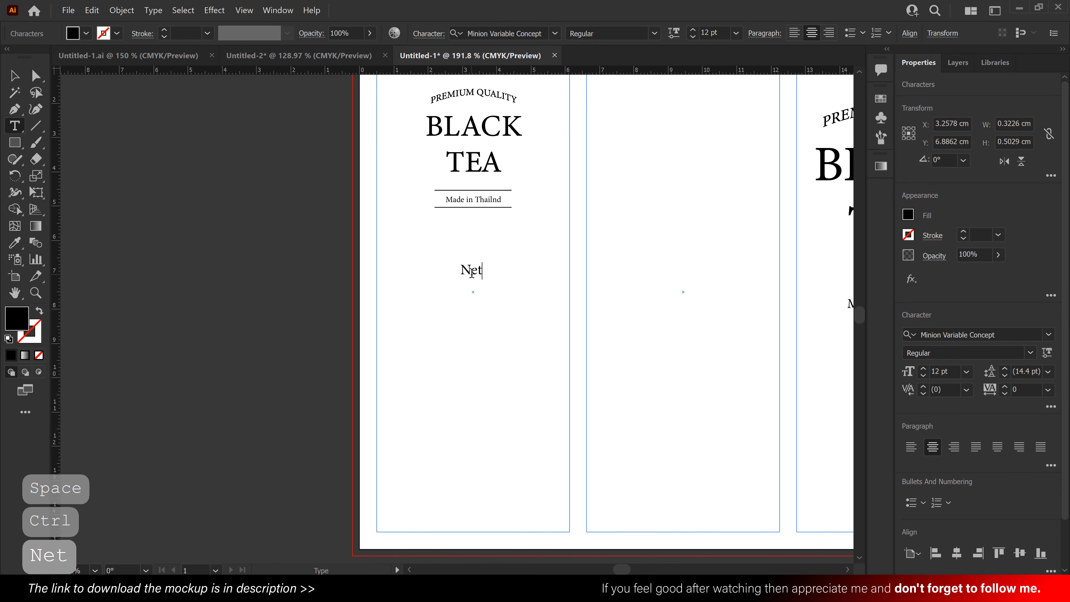
pyautogui.write('wei')
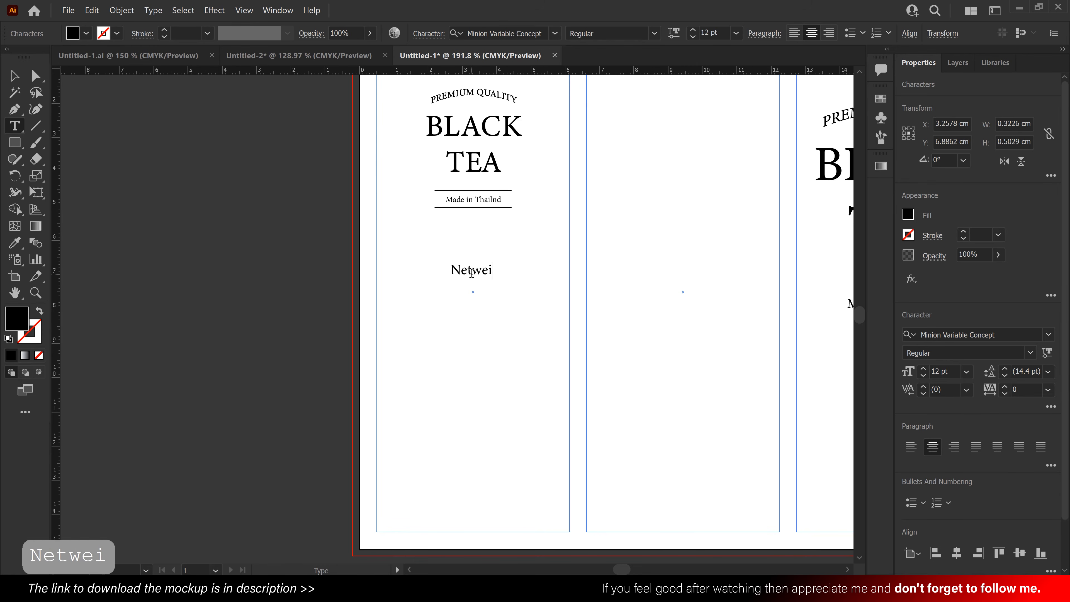
pyautogui.write('ght ')
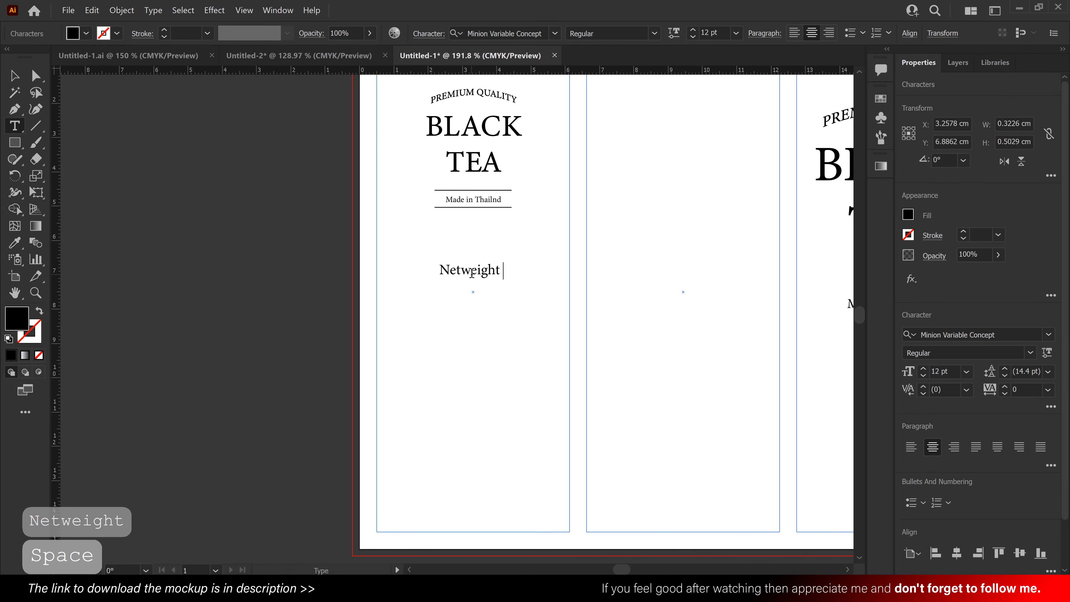
pyautogui.write('250')
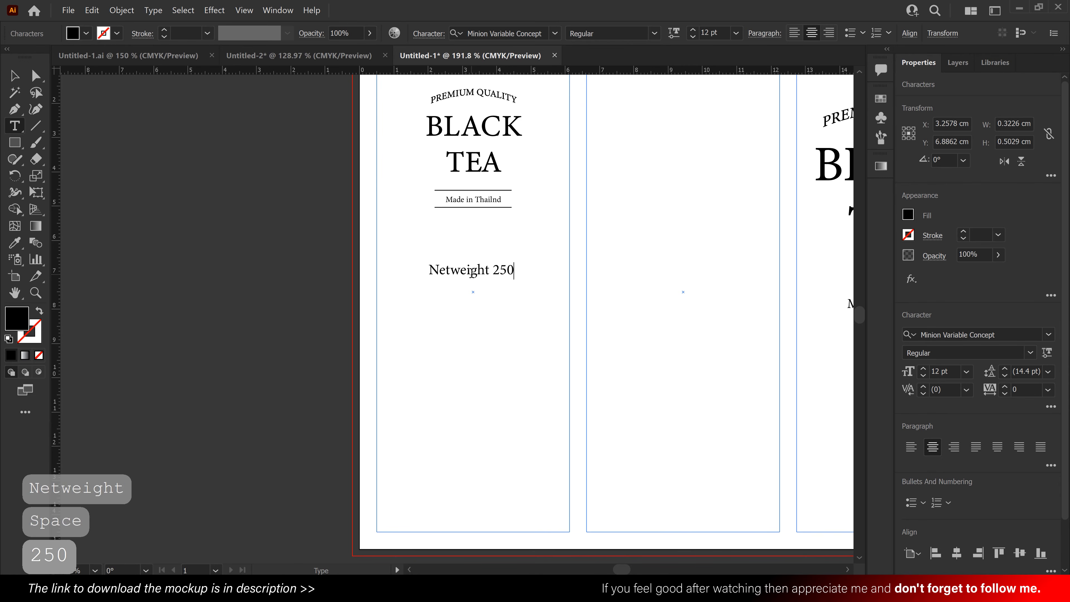
pyautogui.write('g.')
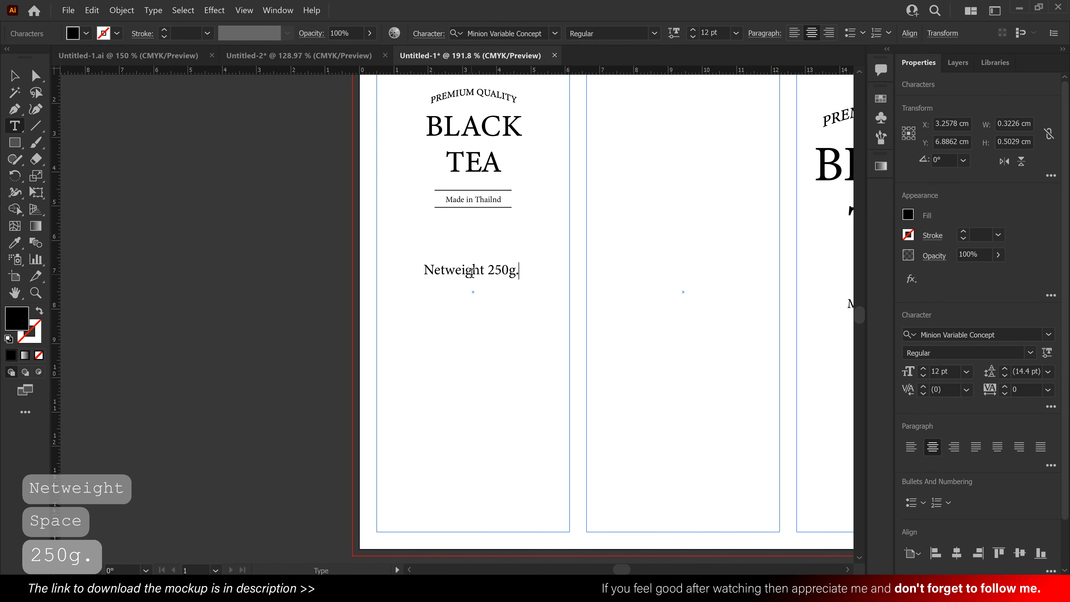
# - Move "Netweight 250g." to the lower end of the first column, centre it there and scale it down slightly
pyautogui.click(14, 75)
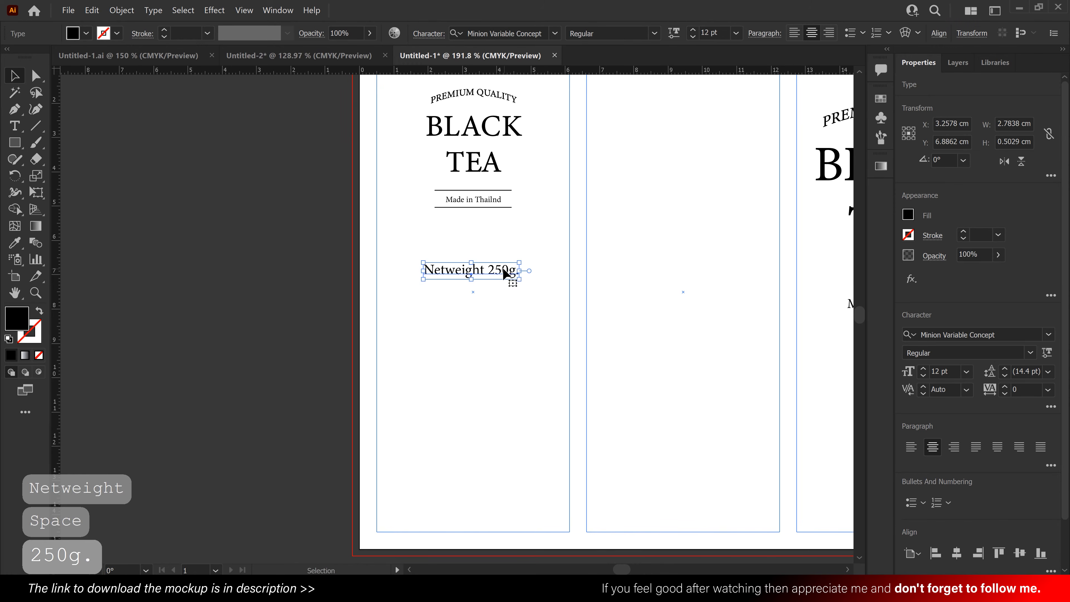
pyautogui.moveTo(504, 268); pyautogui.dragTo(501, 511)
pyautogui.click(526, 434)
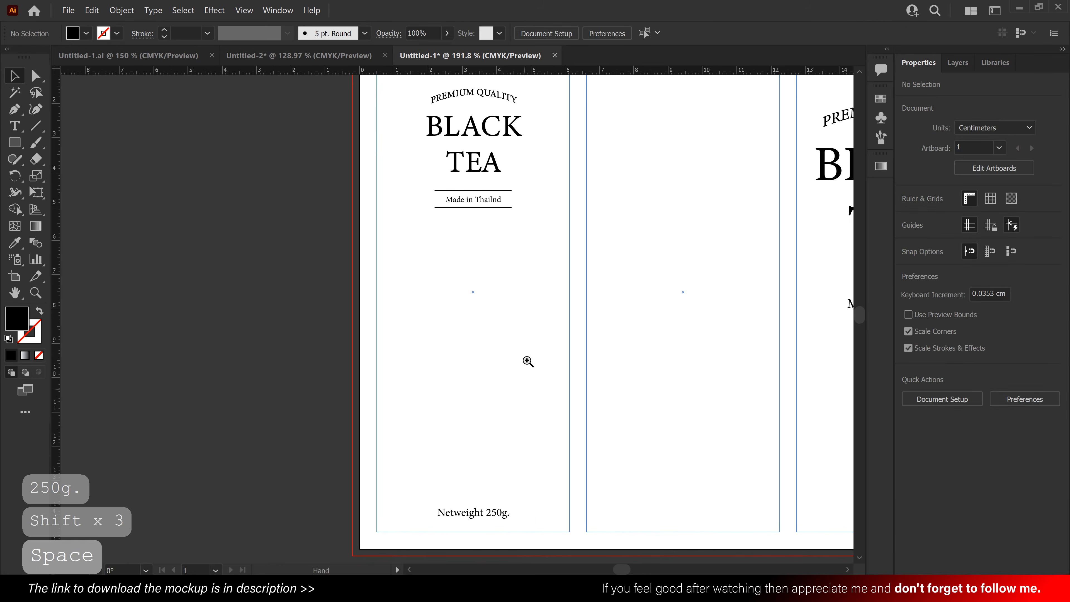
# - Draw an area text frame between "Made in Thailnd" and "Netweight 250g." and set its text size to 6 pt
pyautogui.moveTo(527, 361); pyautogui.dragTo(507, 360)
pyautogui.moveTo(507, 321); pyautogui.dragTo(508, 330)
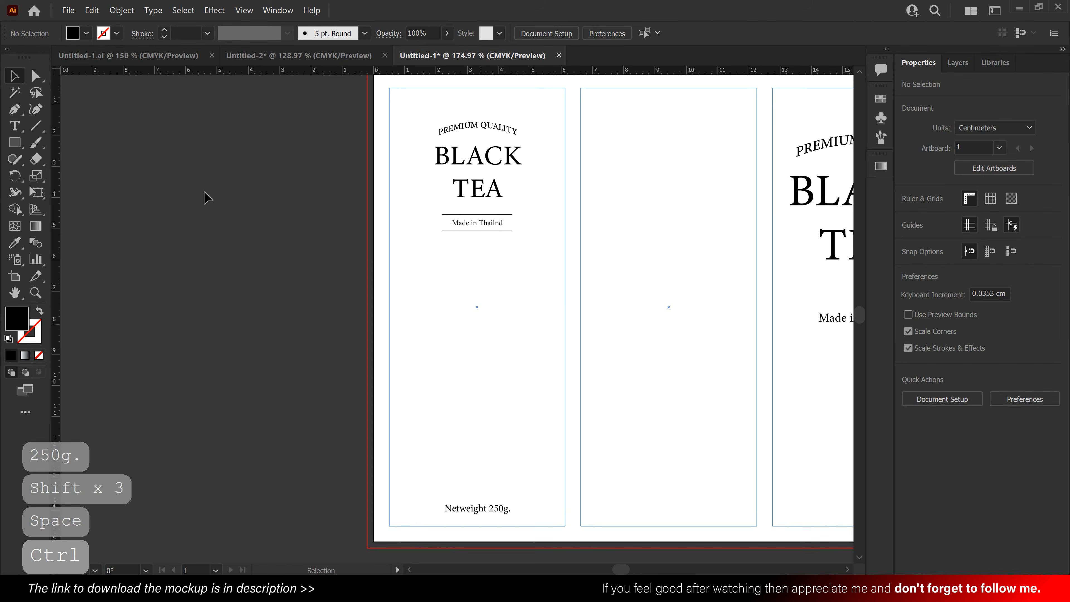
pyautogui.click(14, 131)
pyautogui.moveTo(399, 247); pyautogui.dragTo(562, 490)
pyautogui.click(14, 76)
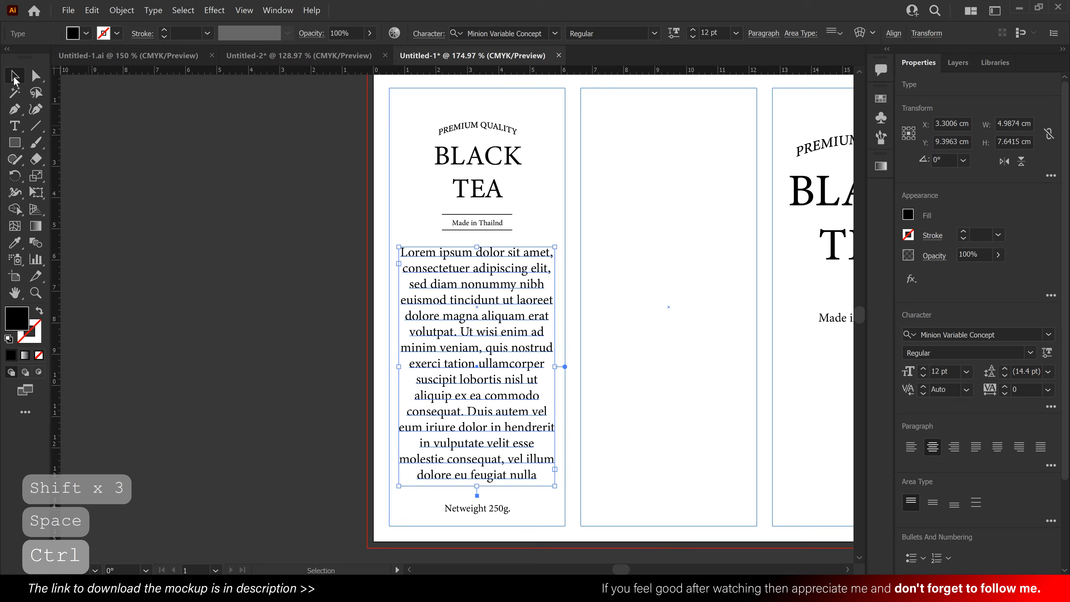
pyautogui.click(965, 372)
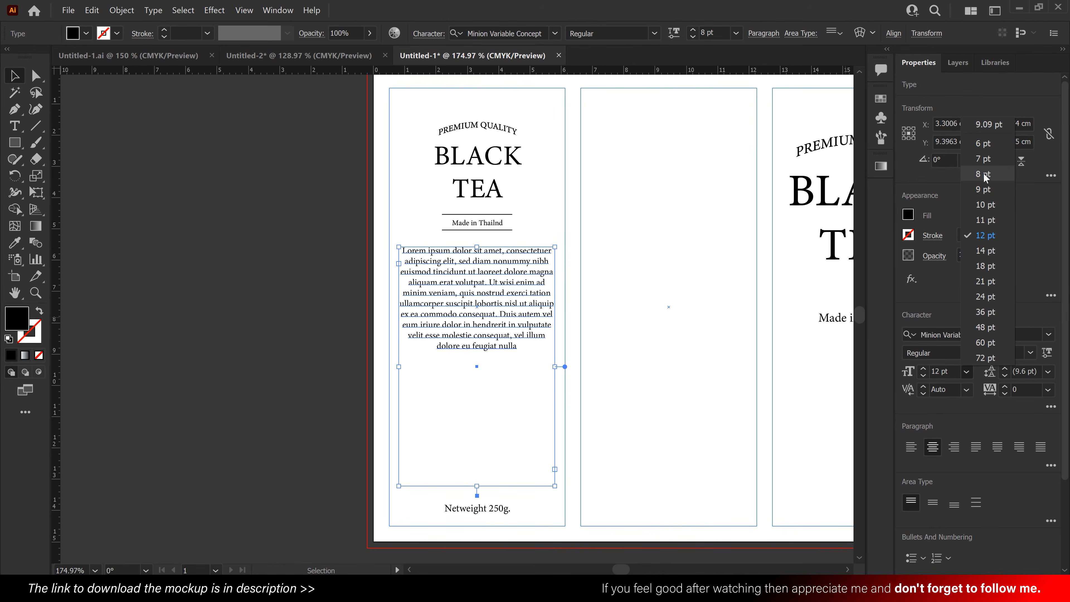
pyautogui.click(984, 143)
# - Refill the area text frame with placeholder text and delete everything after the first passage ending in "nulla facilisi."
pyautogui.doubleClick(480, 291)
pyautogui.moveTo(484, 304); pyautogui.dragTo(375, 246)
pyautogui.press('BackSpace')
pyautogui.rightClick(460, 268)
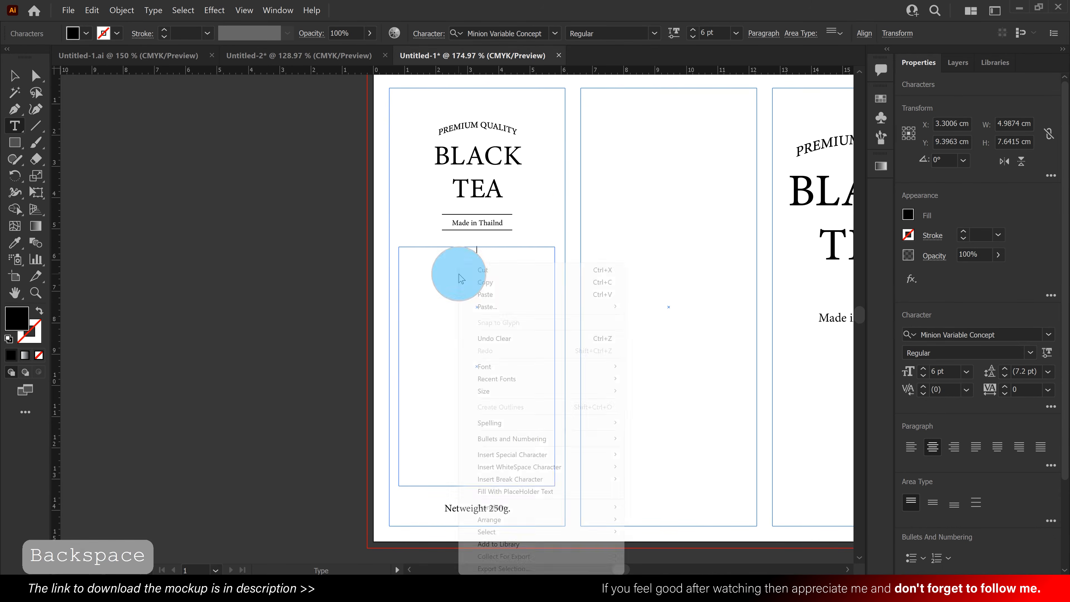
pyautogui.click(503, 492)
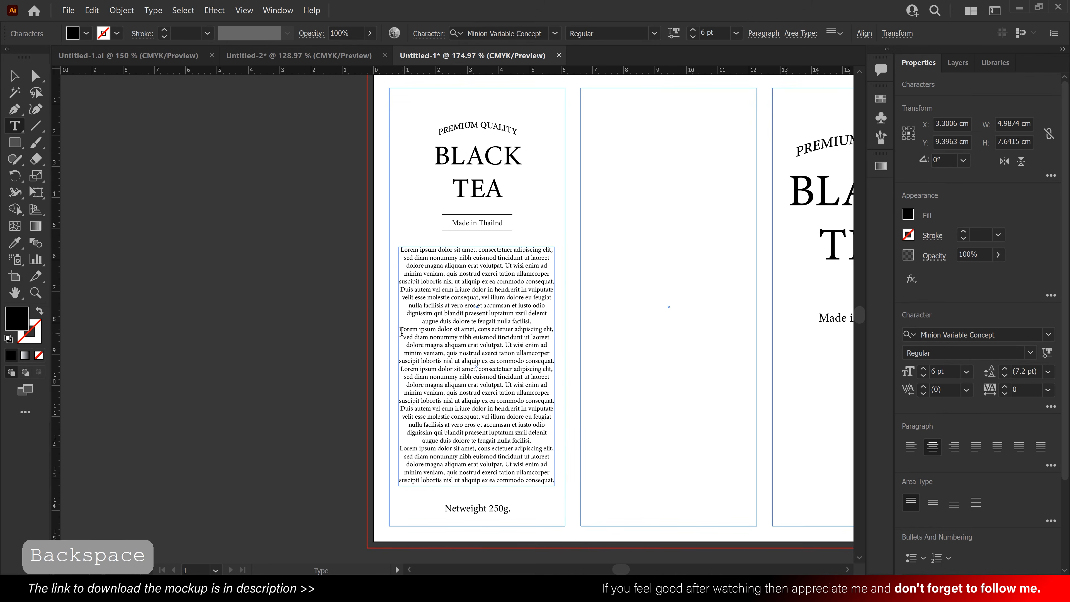
pyautogui.moveTo(402, 331); pyautogui.dragTo(581, 491)
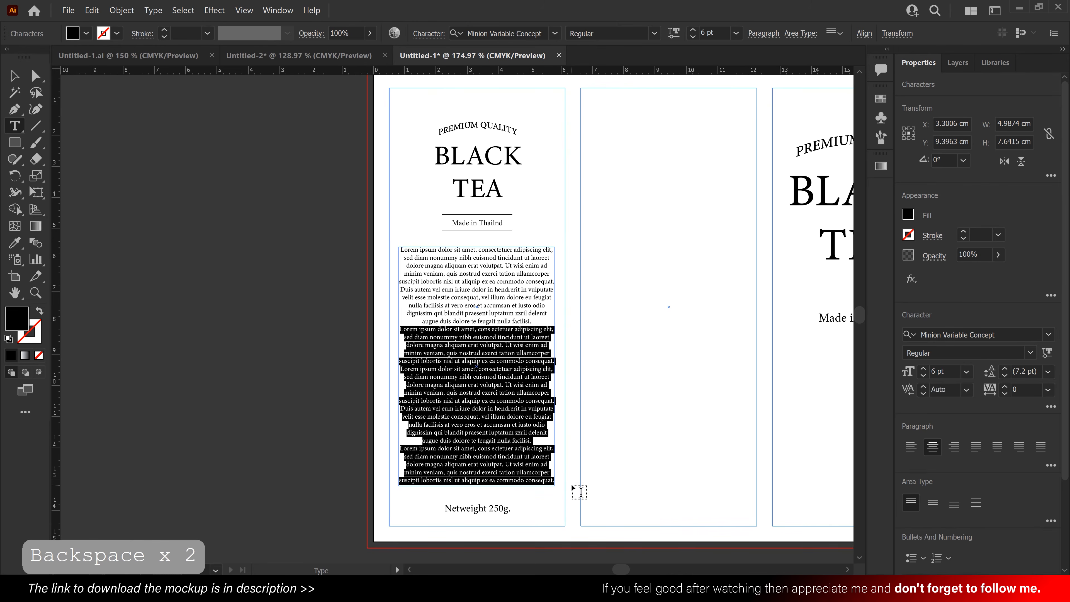
pyautogui.press('BackSpace')
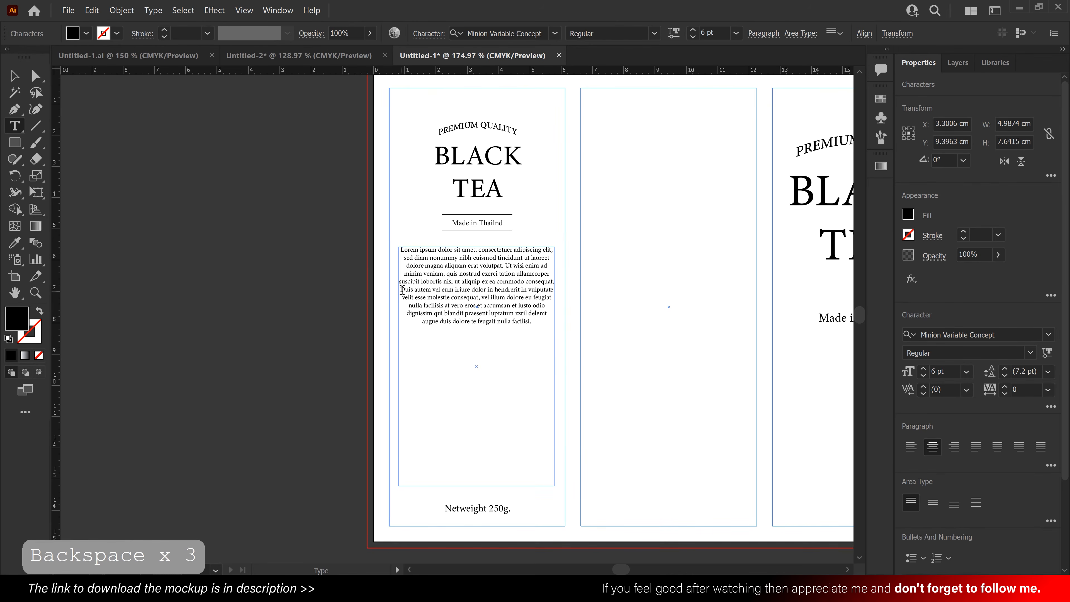
# - Split the placeholder text into three paragraphs with blank lines before "Duis autem" and "Ut wisi enim"
pyautogui.press('Return')
pyautogui.press('Return')
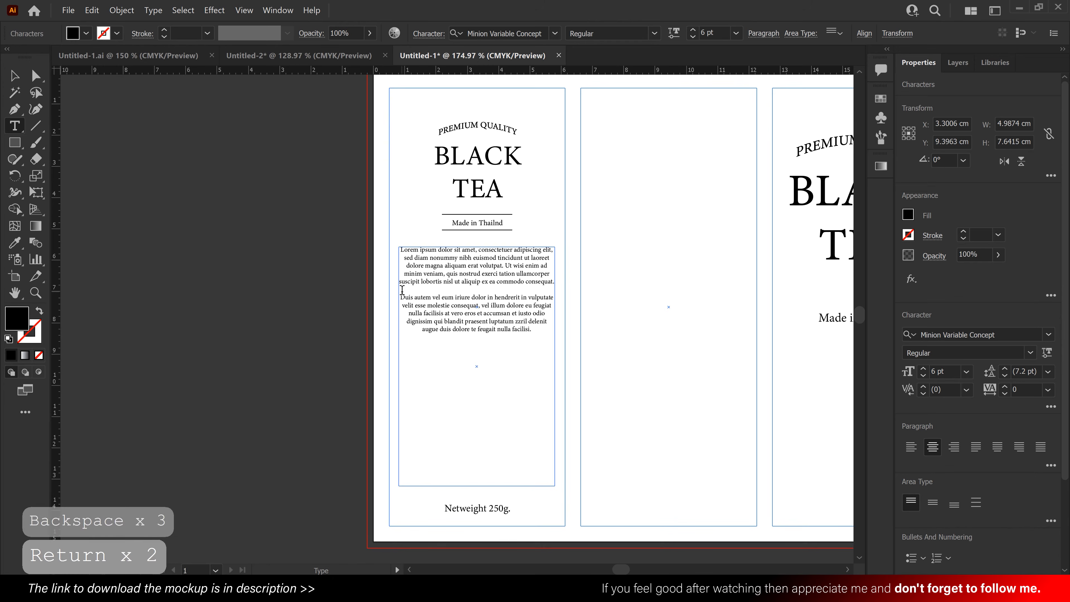
pyautogui.click(505, 267)
pyautogui.press('Return')
pyautogui.press('Return')
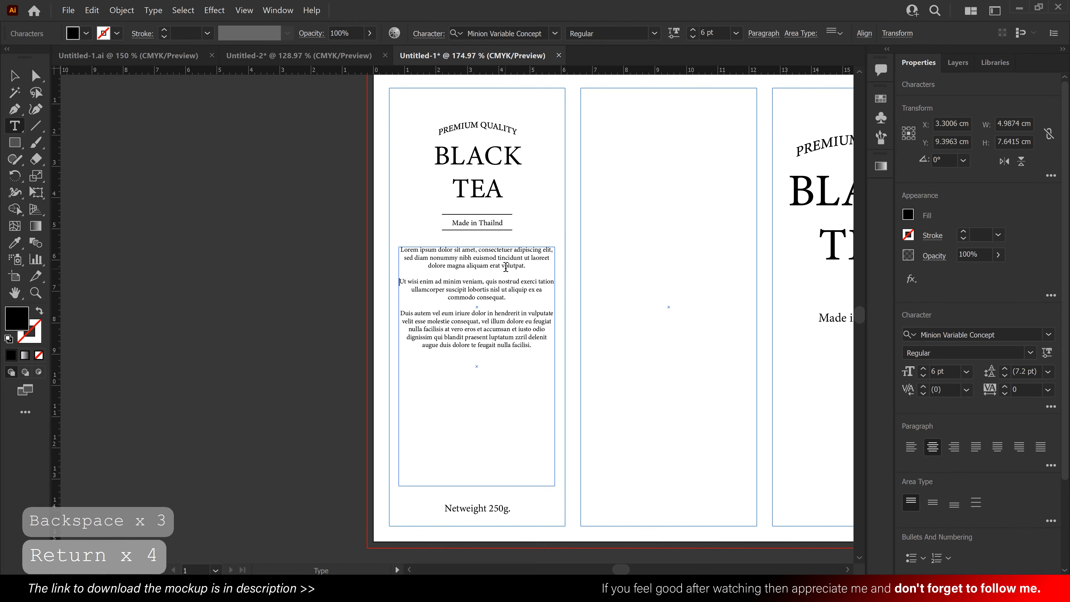
# - Set the middle paragraph, starting "Ut wisi enim", to 9 pt Italic
pyautogui.moveTo(510, 304); pyautogui.dragTo(387, 280)
pyautogui.click(924, 369)
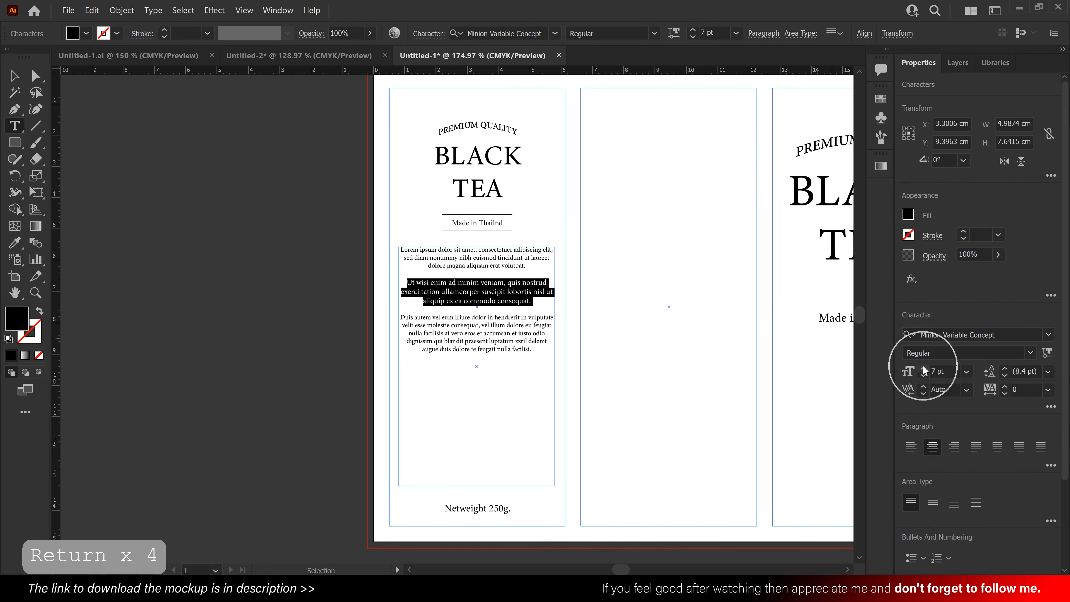
pyautogui.click(924, 369)
pyautogui.click(924, 370)
pyautogui.click(1030, 352)
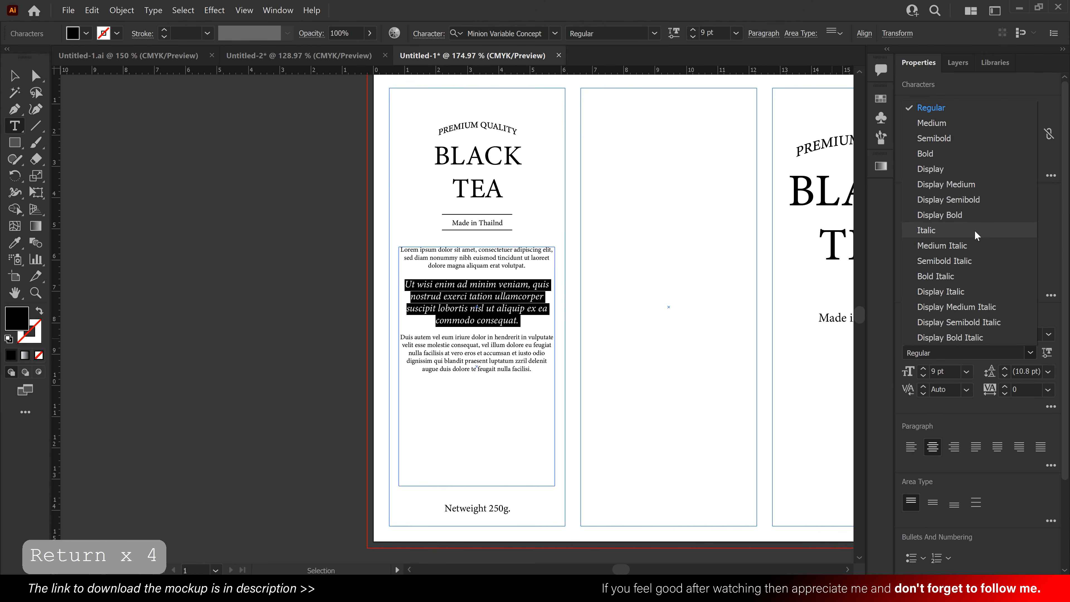
pyautogui.click(975, 229)
# - Increase the italic middle paragraph's font size to 10 pt
pyautogui.click(476, 344)
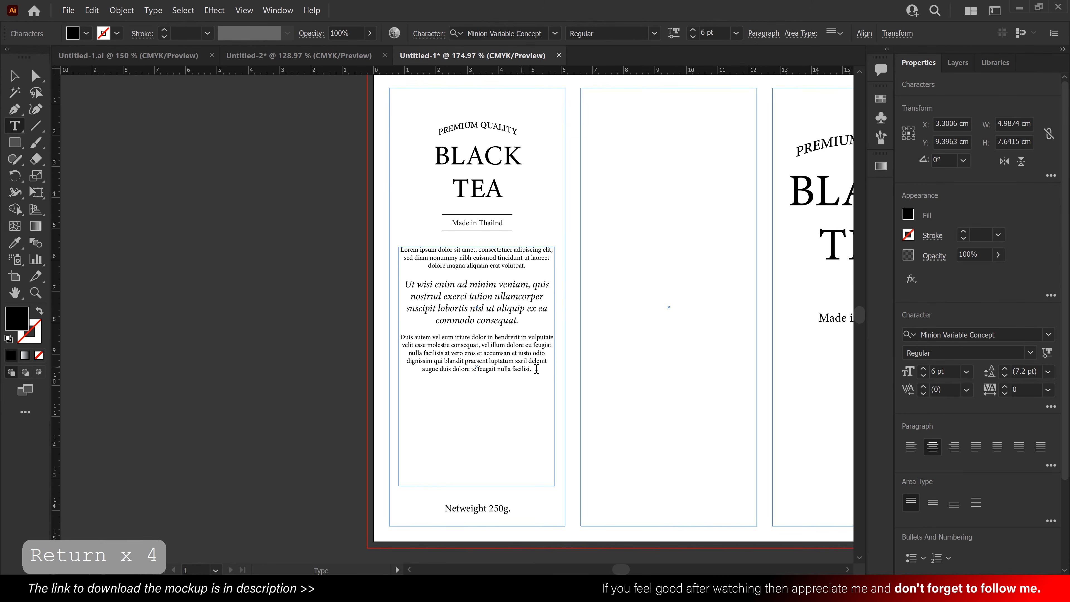
pyautogui.moveTo(532, 370); pyautogui.dragTo(396, 335)
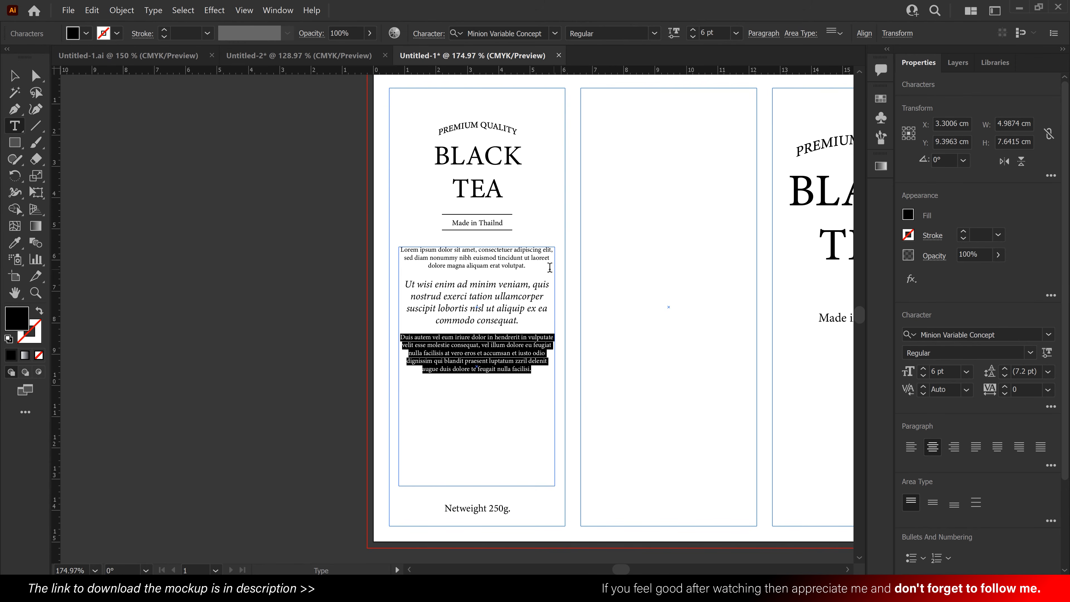
pyautogui.moveTo(547, 268); pyautogui.dragTo(401, 255)
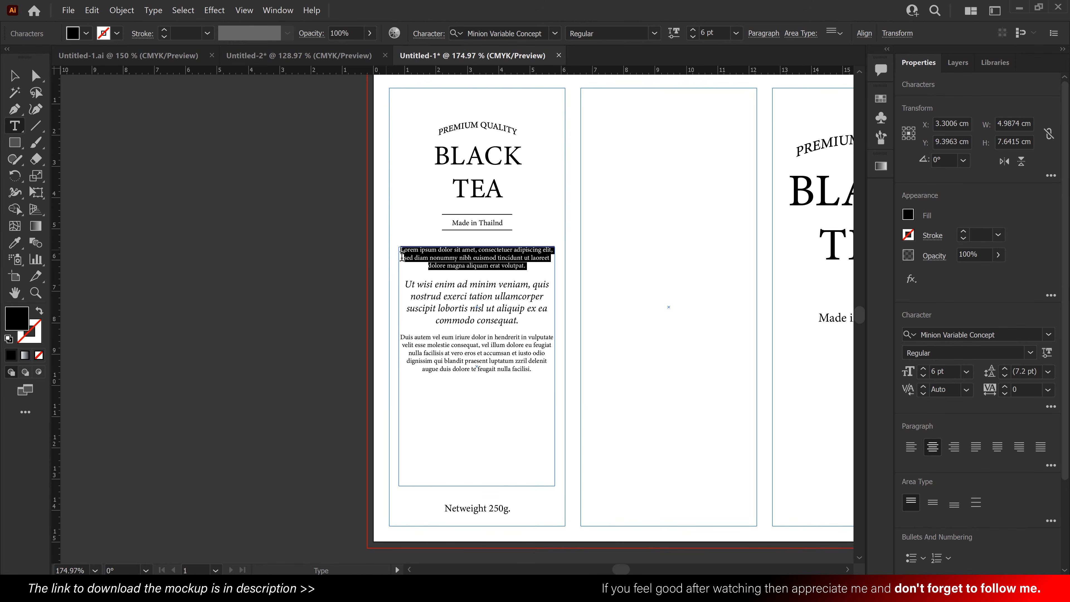
pyautogui.click(459, 287)
pyautogui.moveTo(525, 318); pyautogui.dragTo(389, 283)
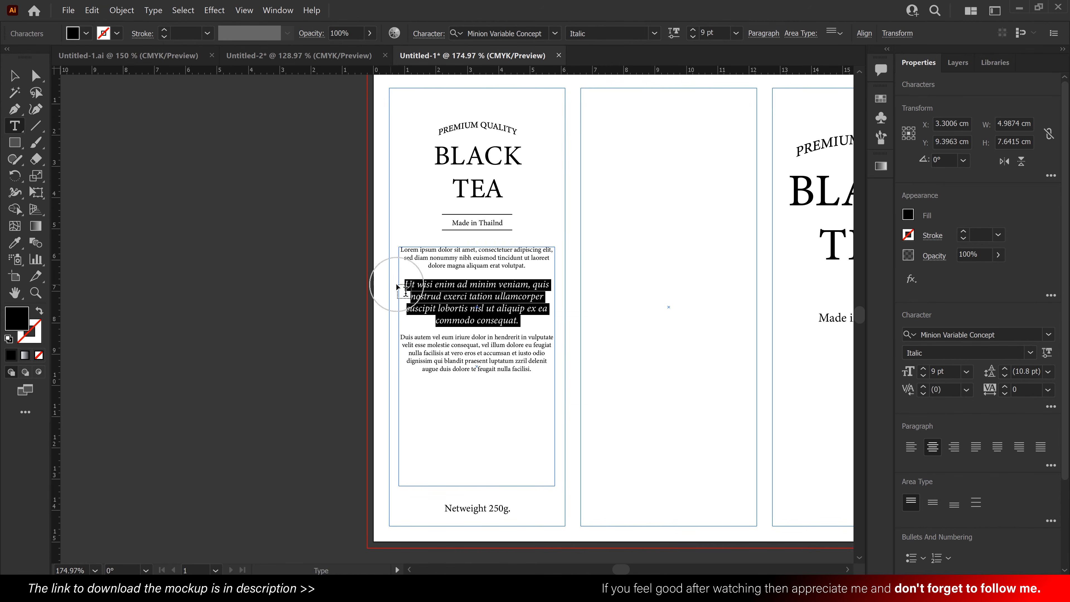
pyautogui.click(923, 369)
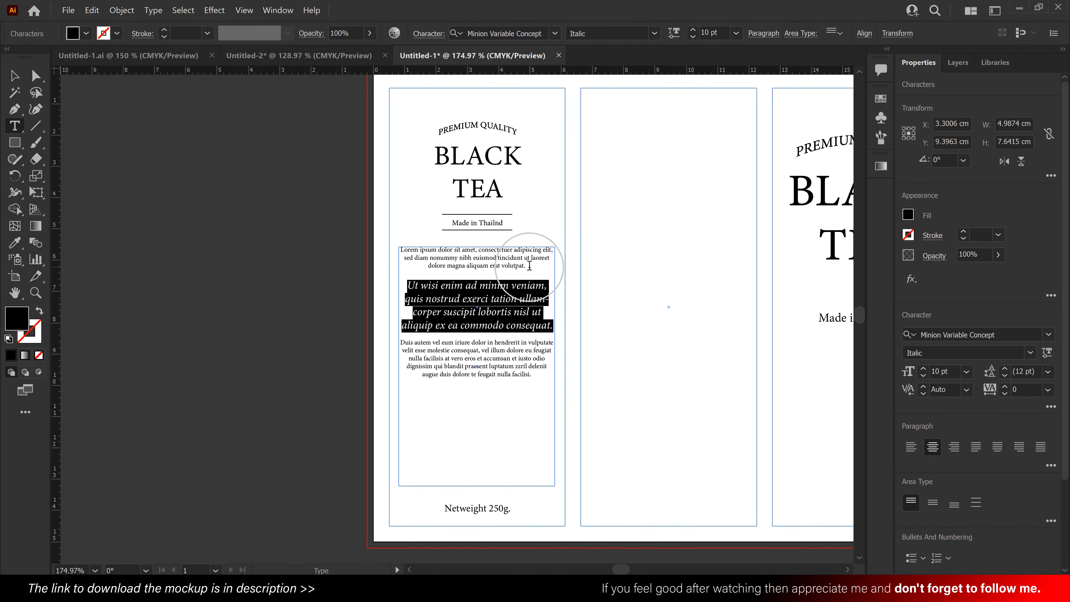
# - Set the first placeholder paragraph's font size to 8 pt
pyautogui.moveTo(527, 267); pyautogui.dragTo(385, 250)
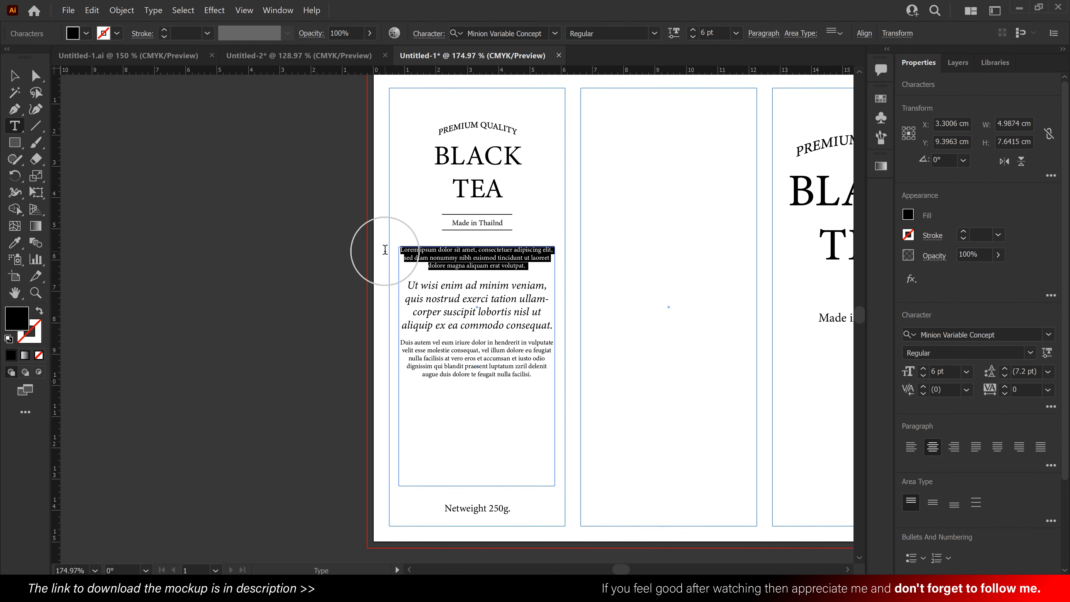
pyautogui.click(923, 368)
pyautogui.click(923, 369)
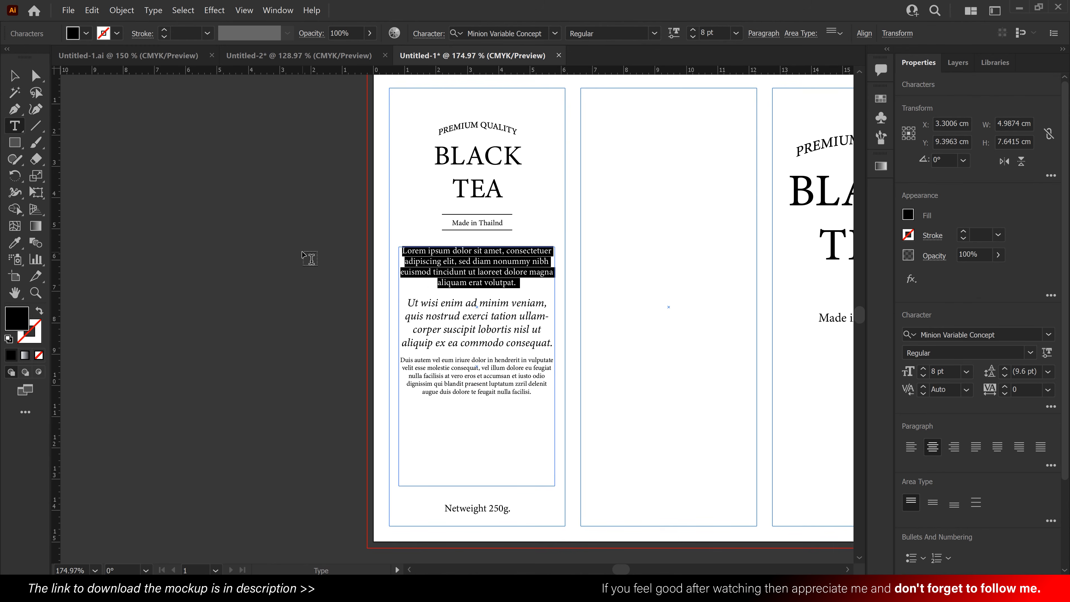
# - Narrow the area text frame evenly to about 4.56 cm, shorten it to fit its text and move it down towards "Netweight 250g."
pyautogui.click(14, 76)
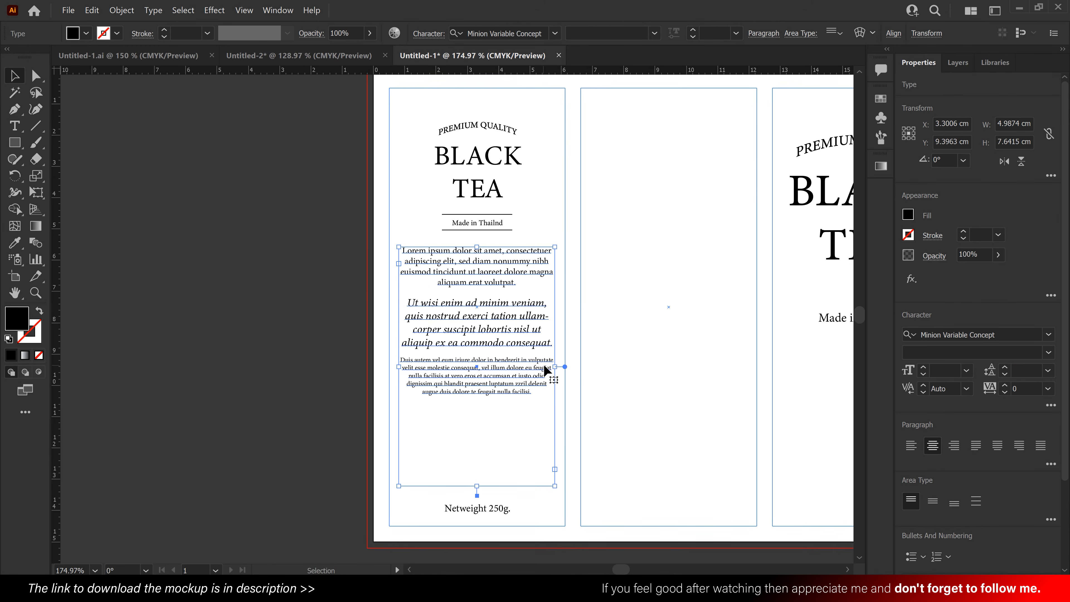
pyautogui.moveTo(556, 368); pyautogui.dragTo(548, 367)
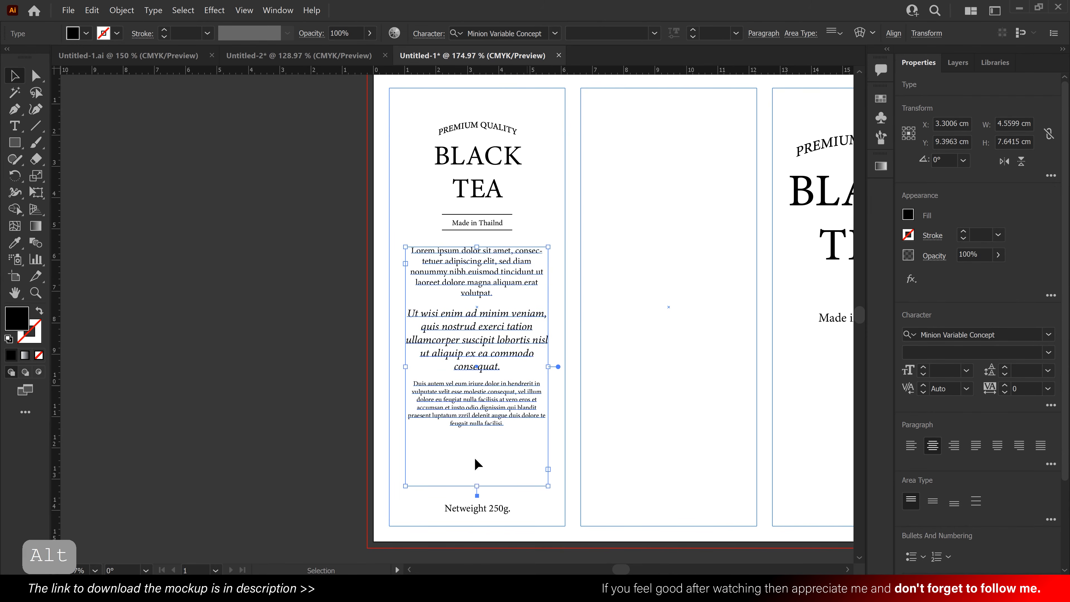
pyautogui.moveTo(477, 487); pyautogui.dragTo(507, 440)
pyautogui.click(623, 322)
# - Draw a 5.625 × 14 cm rectangle over the first column's guides with a 1 pt black stroke and a white fill
pyautogui.moveTo(622, 321); pyautogui.dragTo(591, 320)
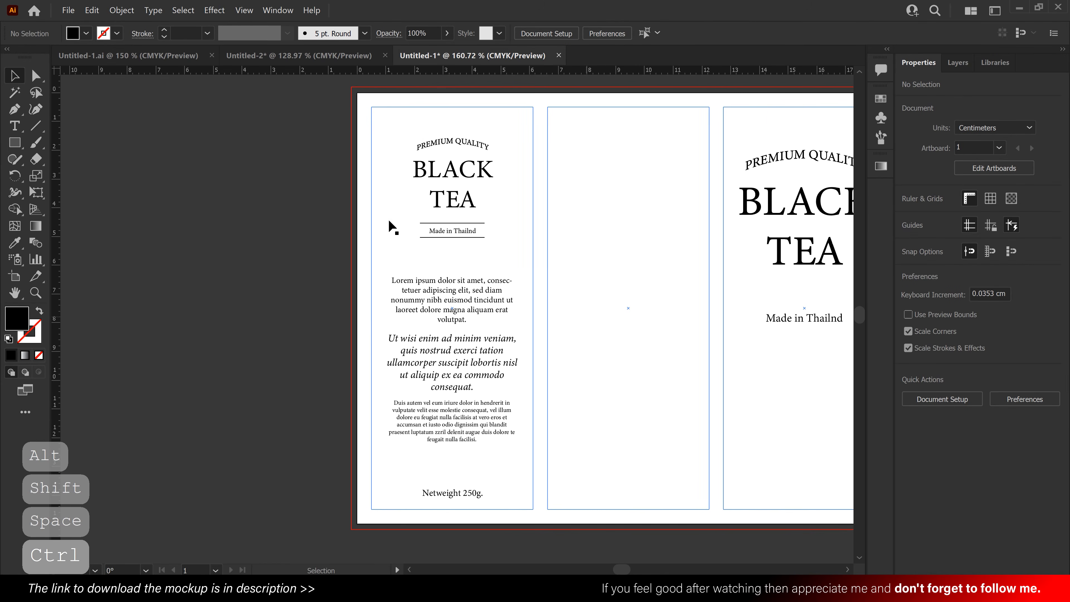
pyautogui.click(15, 143)
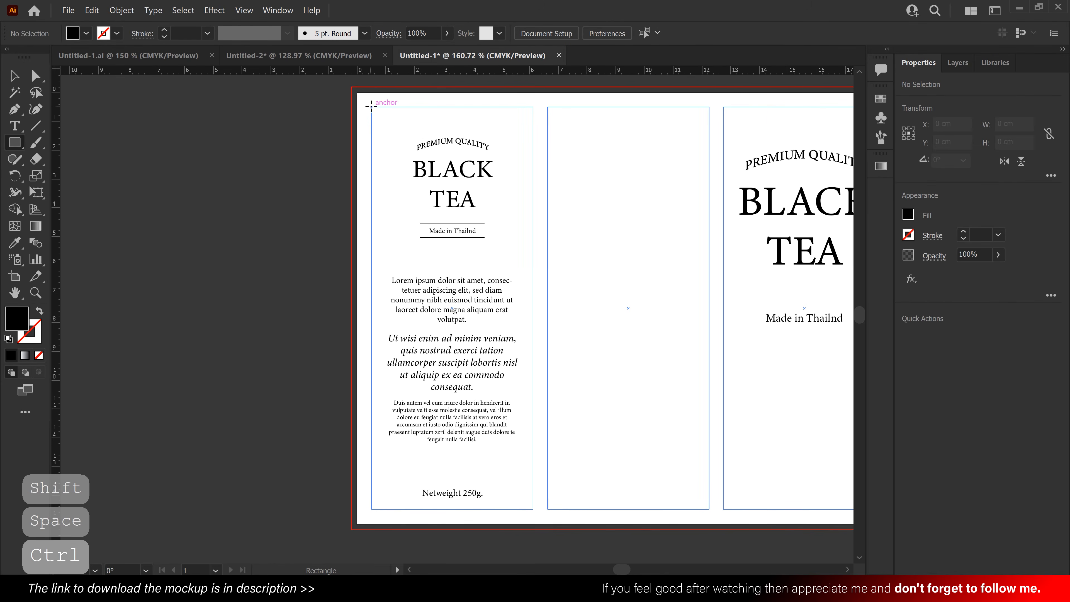
pyautogui.moveTo(371, 107); pyautogui.dragTo(532, 509)
pyautogui.click(21, 79)
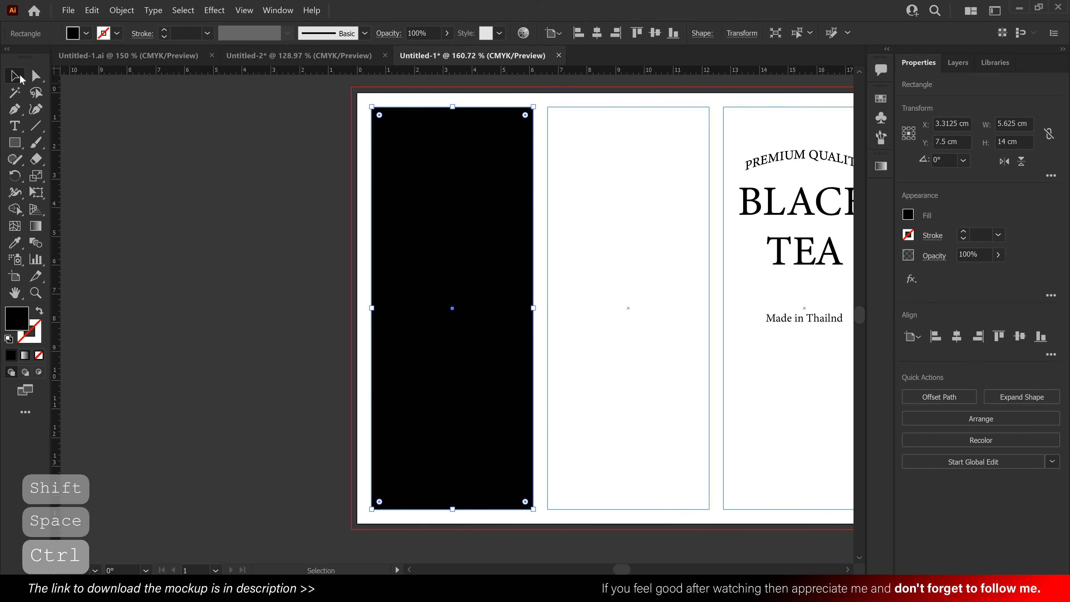
pyautogui.click(39, 312)
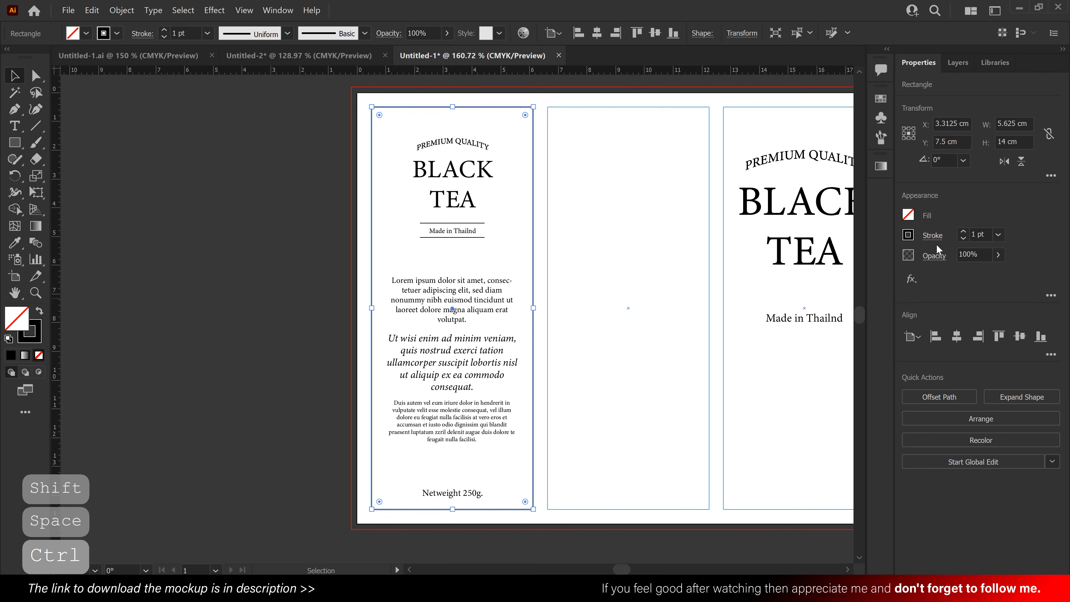
pyautogui.click(908, 217)
pyautogui.click(786, 266)
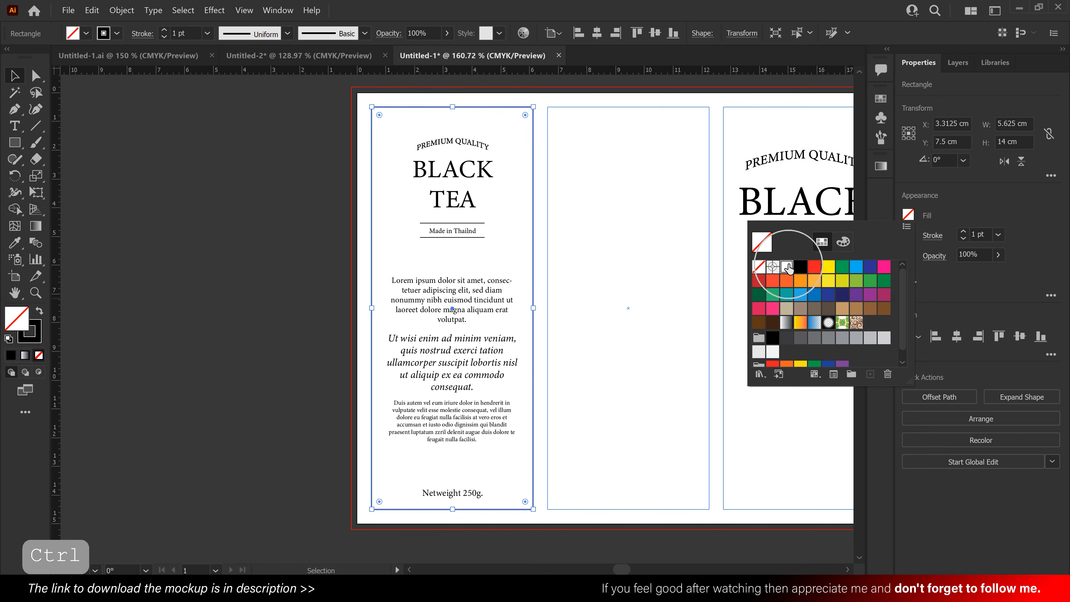
# - Send the white first-column rectangle to the back, behind the title, description and net weight text
pyautogui.click(946, 204)
pyautogui.rightClick(497, 204)
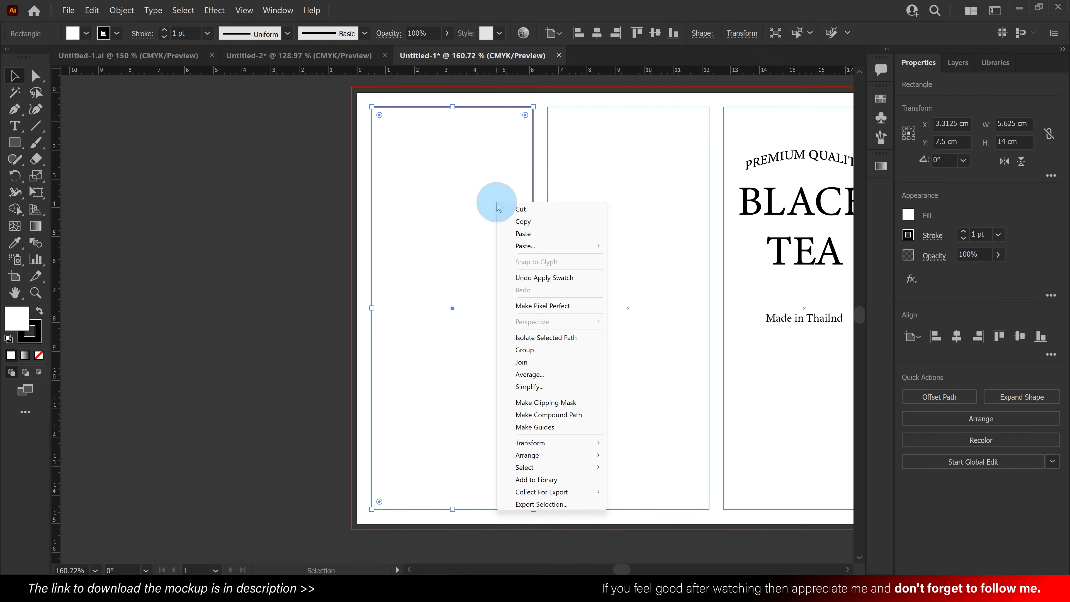
pyautogui.moveTo(583, 458)
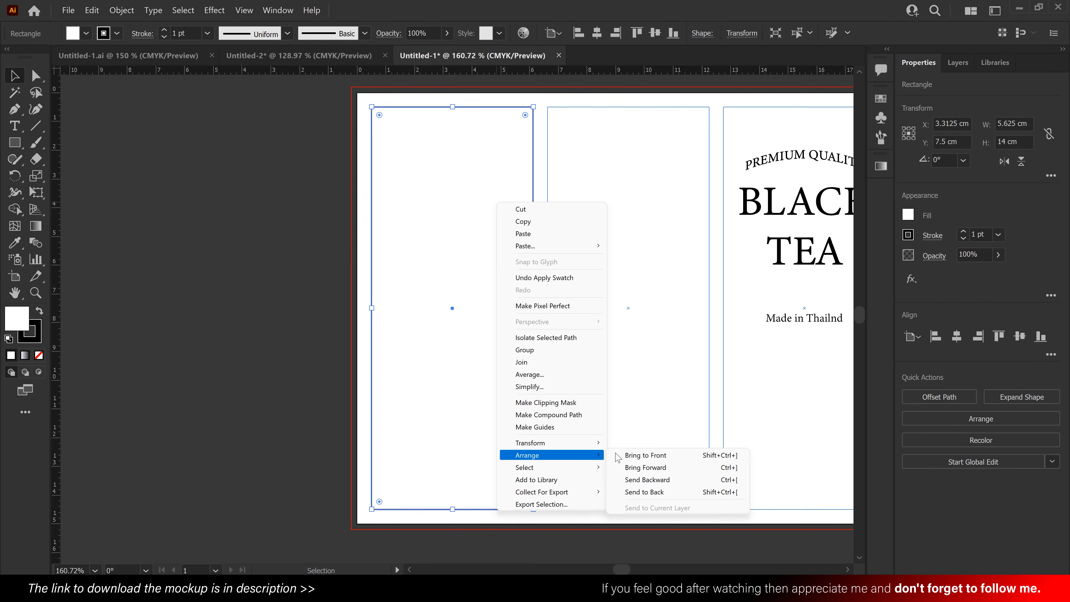
pyautogui.click(667, 494)
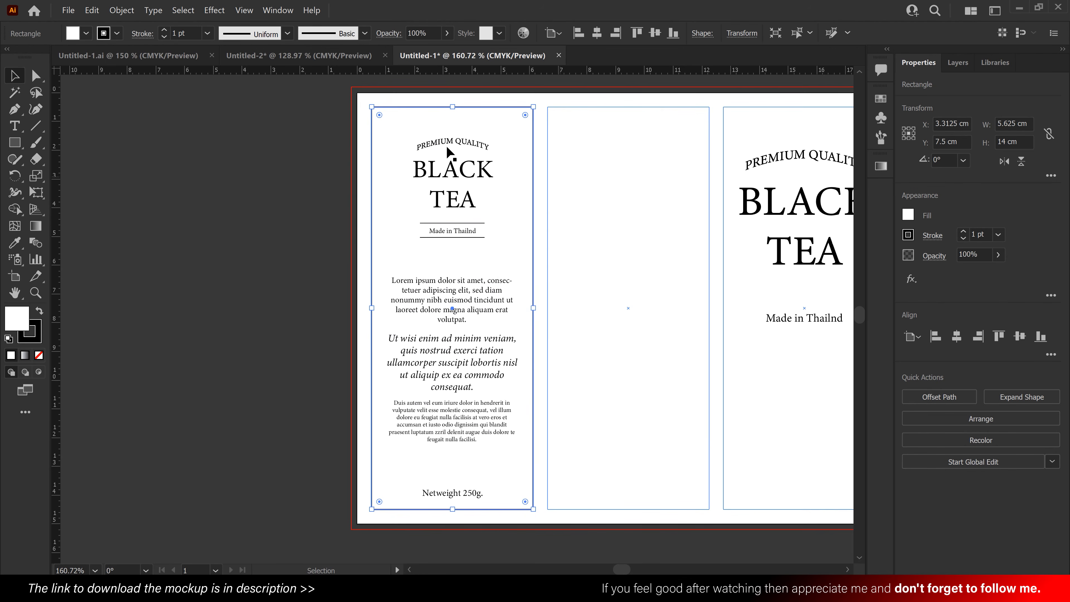
# - Give the first-column rectangle inverted round corners with a 0.5 cm radius
pyautogui.click(36, 77)
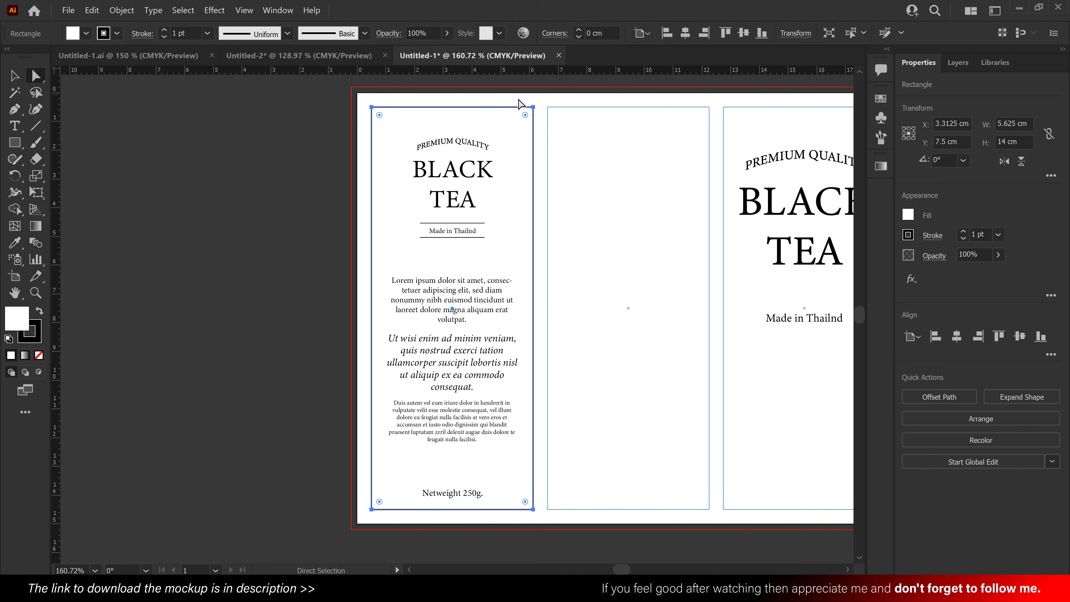
pyautogui.click(566, 38)
pyautogui.click(535, 54)
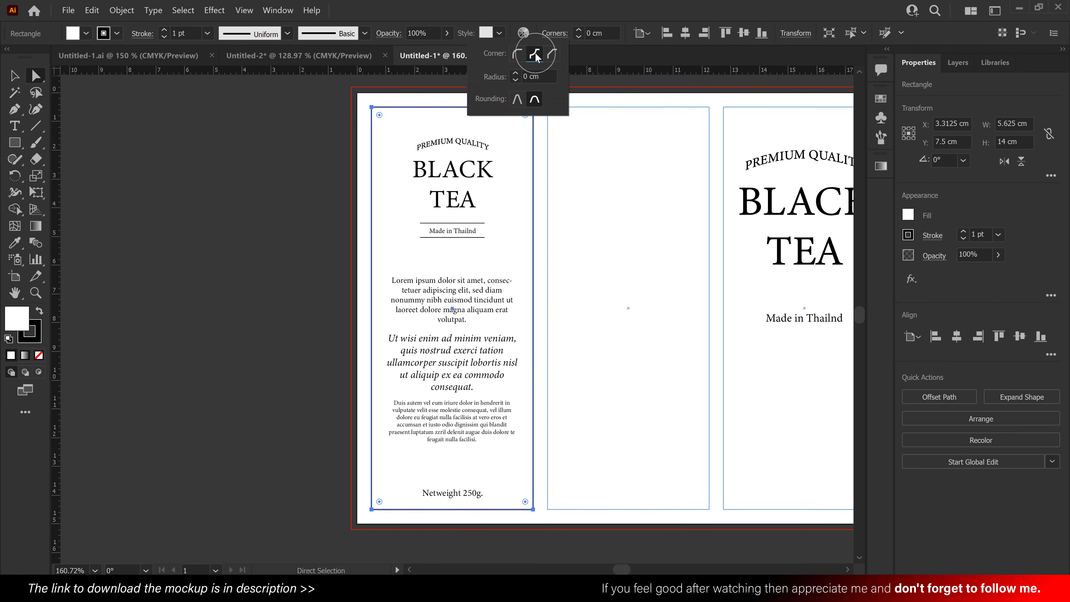
pyautogui.click(578, 28)
pyautogui.click(578, 28)
pyautogui.click(578, 28)
pyautogui.click(578, 29)
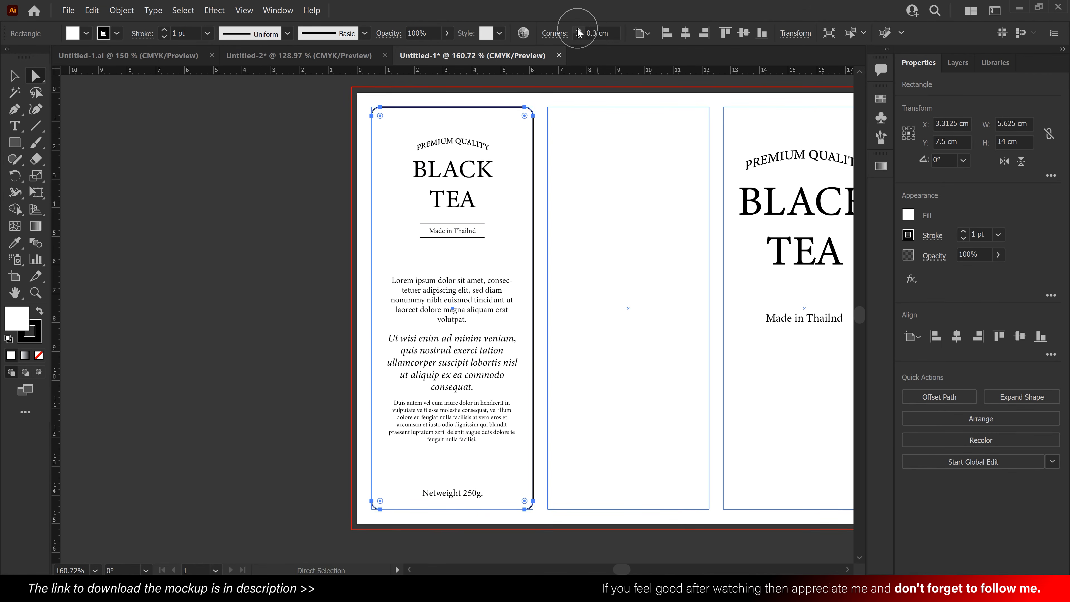
pyautogui.click(578, 29)
pyautogui.click(578, 29)
pyautogui.click(558, 35)
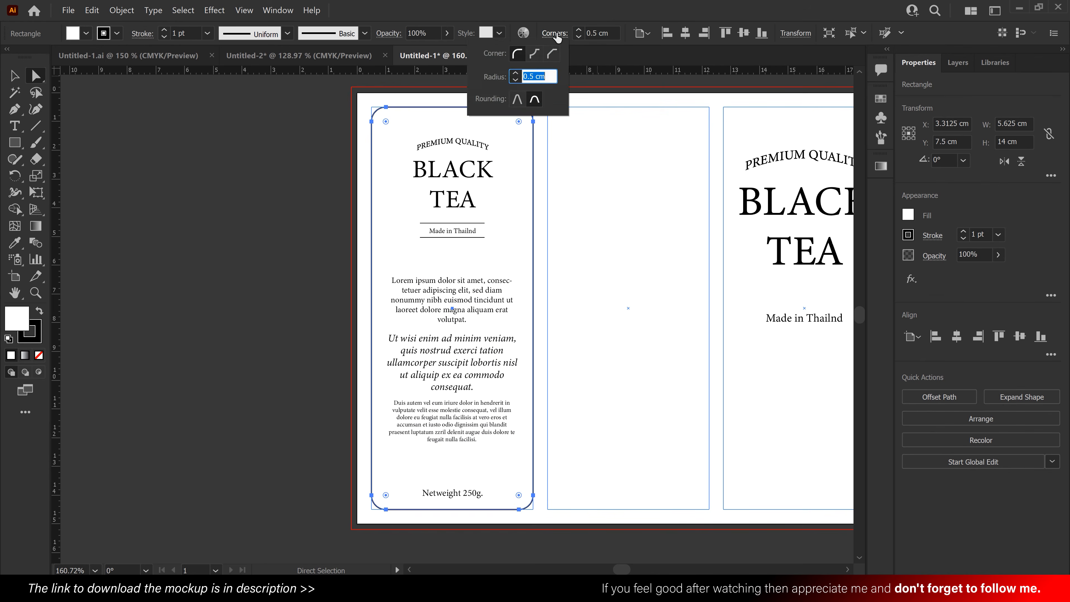
pyautogui.click(534, 53)
pyautogui.click(597, 54)
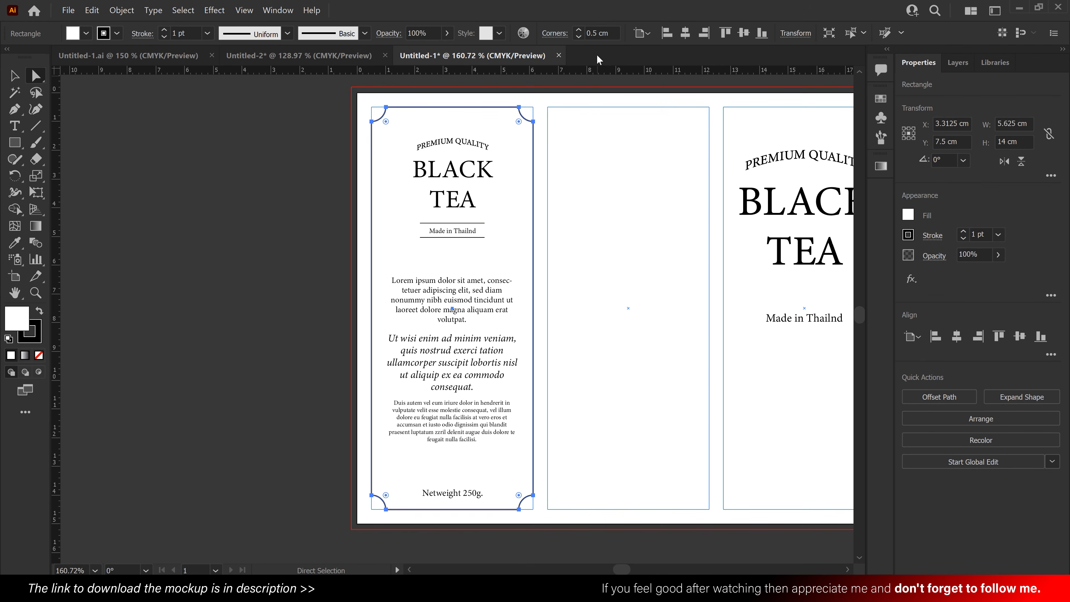
pyautogui.click(14, 75)
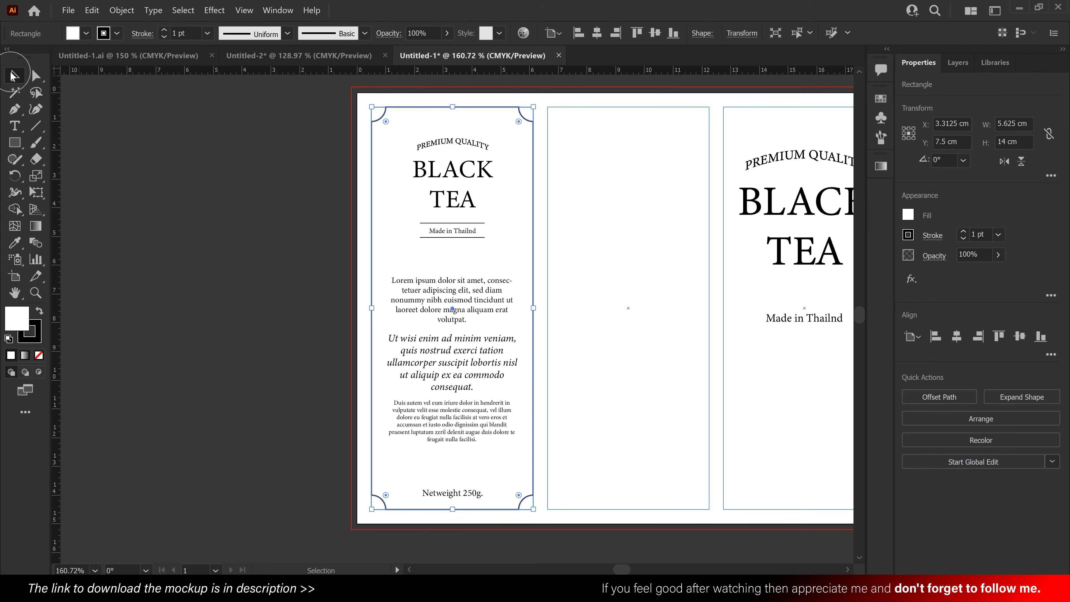
pyautogui.click(610, 226)
# - Group the first column's title and origin line, shift the group slightly down and move "Netweight 250g." slightly up
pyautogui.moveTo(604, 259); pyautogui.dragTo(582, 276)
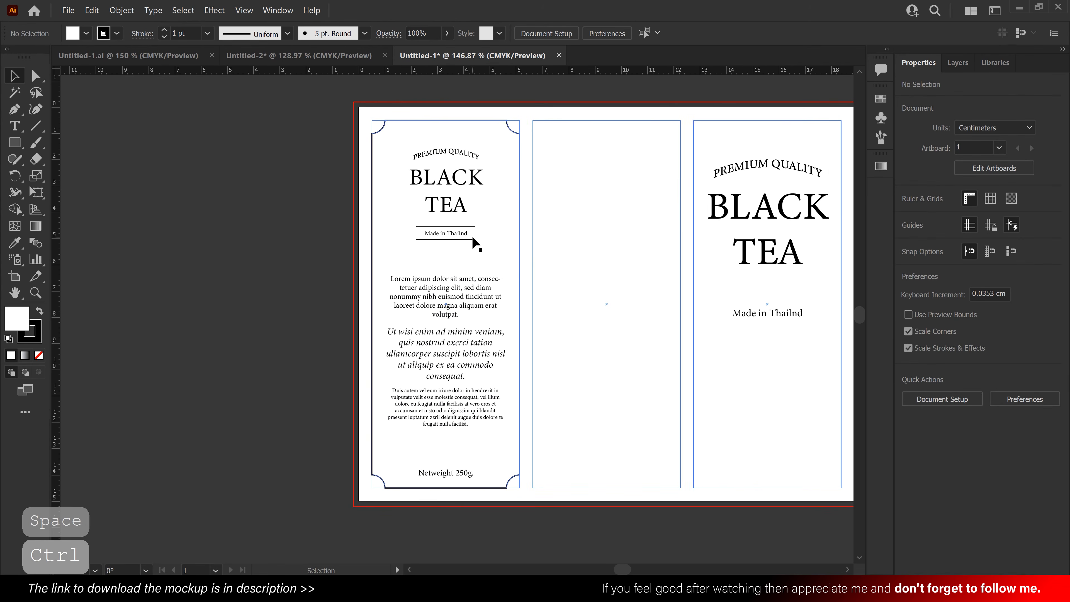
pyautogui.moveTo(577, 258); pyautogui.dragTo(405, 111)
pyautogui.hotkey('ctrl', 'g')
pyautogui.moveTo(459, 211); pyautogui.dragTo(459, 214)
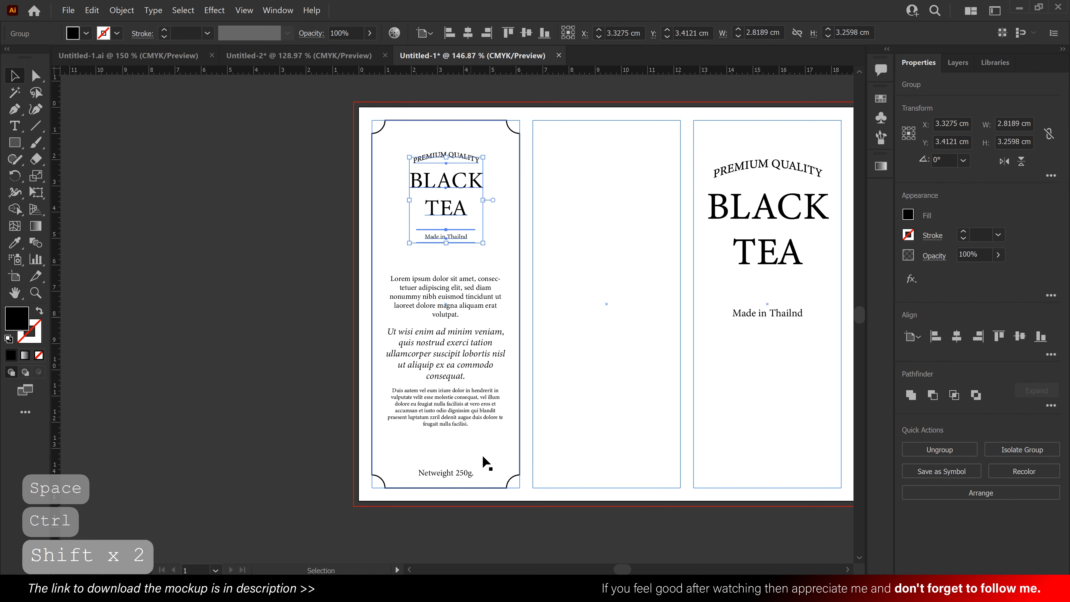
pyautogui.moveTo(462, 475); pyautogui.dragTo(461, 468)
pyautogui.click(601, 338)
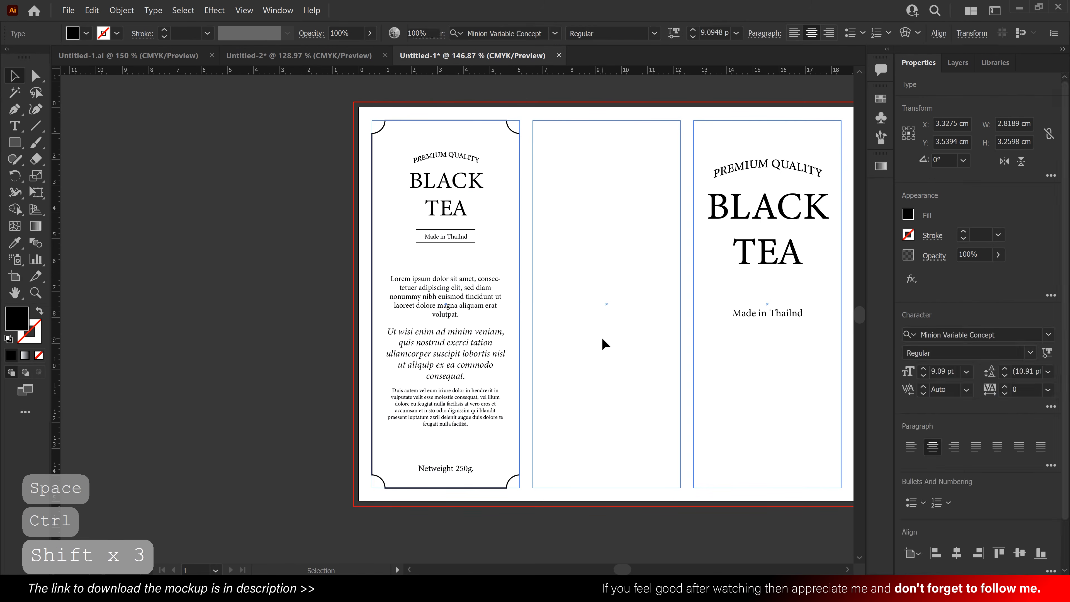
# - Scale the first column's title group proportionally from its centre to about 3.23 × 3.73 cm and nudge it down
pyautogui.moveTo(552, 249); pyautogui.dragTo(449, 154)
pyautogui.keyDown('shift'); pyautogui.click(519, 198); pyautogui.keyUp('shift')
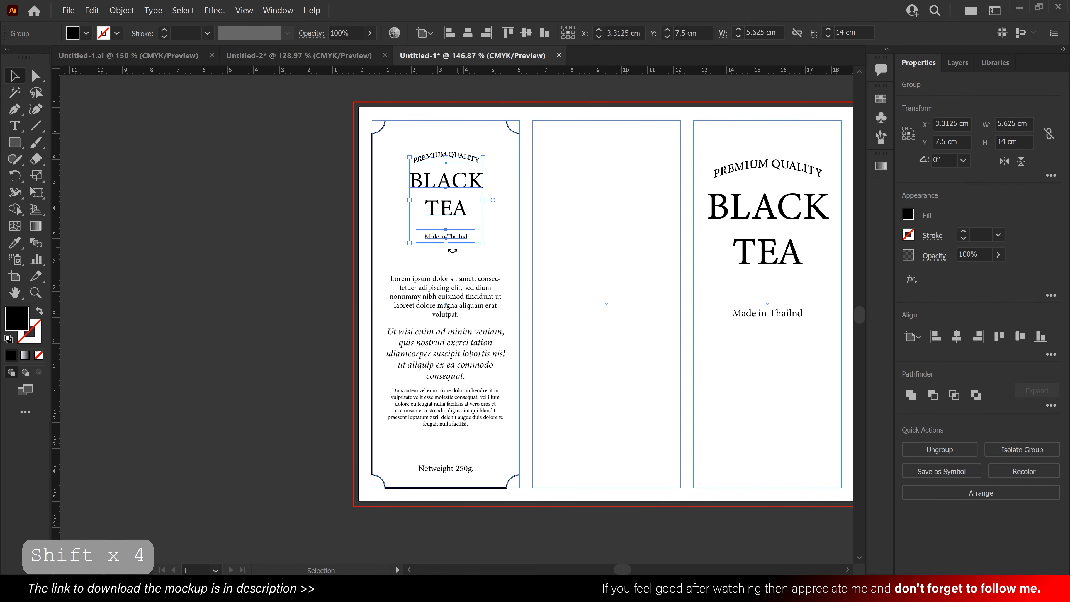
pyautogui.moveTo(448, 246); pyautogui.dragTo(448, 250)
pyautogui.press('Down')
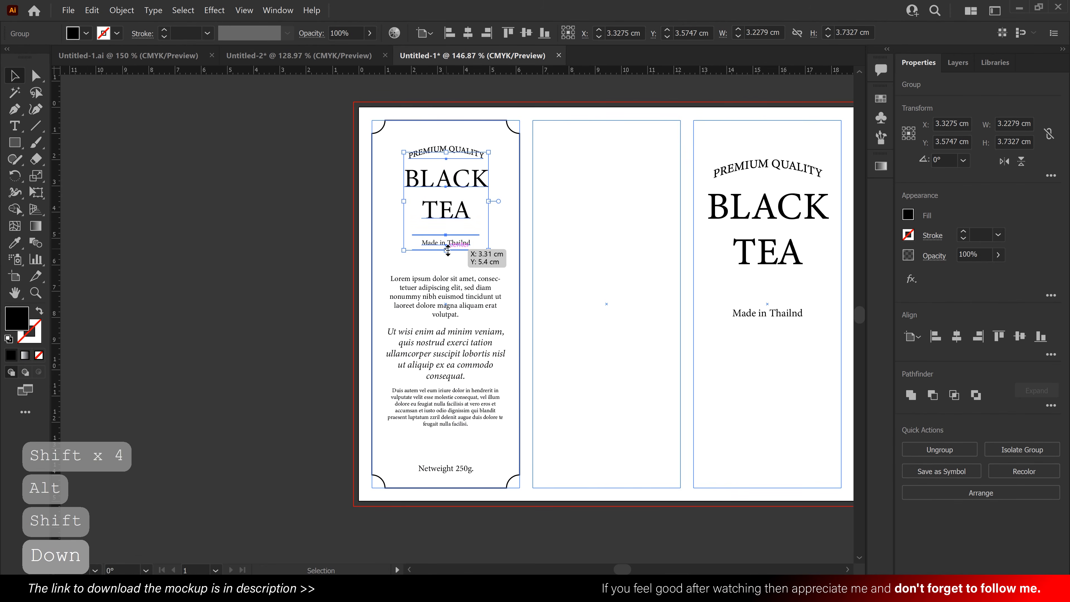
pyautogui.click(581, 292)
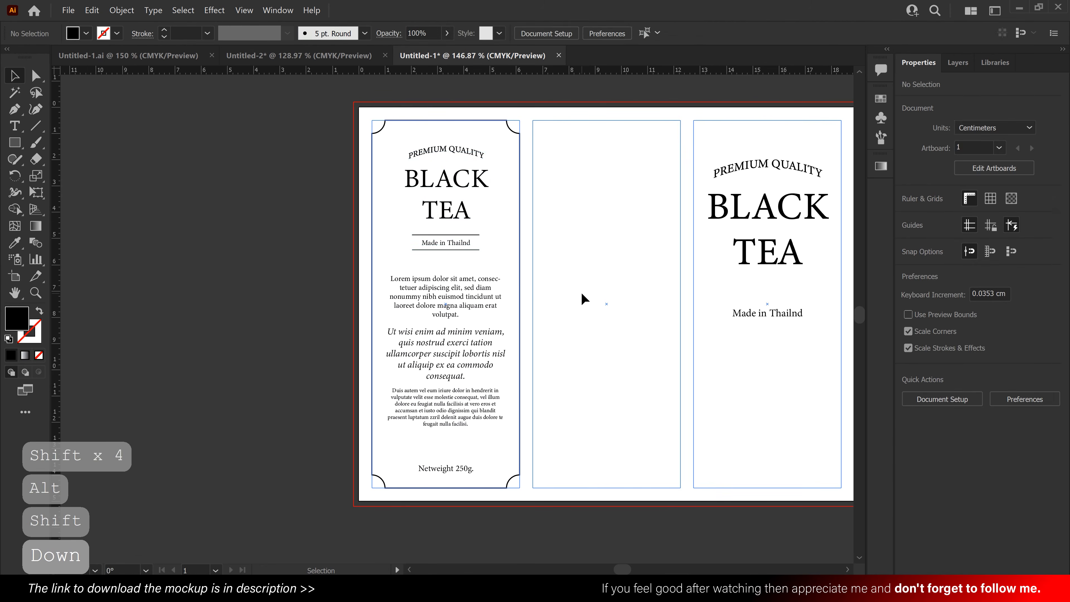
# - Group the first column's frame with all of its text
pyautogui.moveTo(581, 293); pyautogui.dragTo(564, 297)
pyautogui.moveTo(573, 455); pyautogui.dragTo(402, 149)
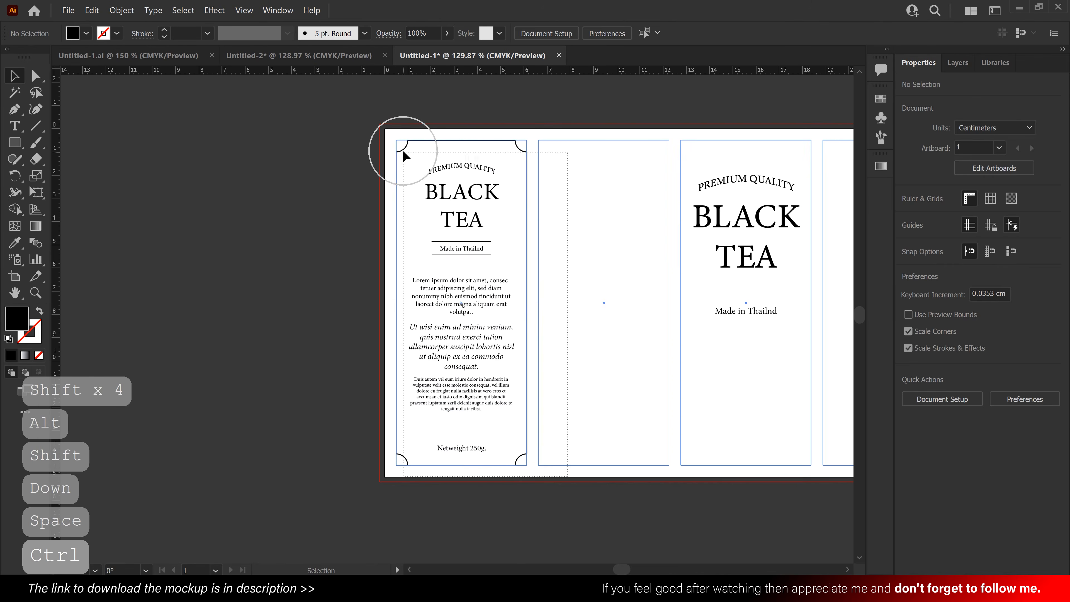
pyautogui.rightClick(403, 152)
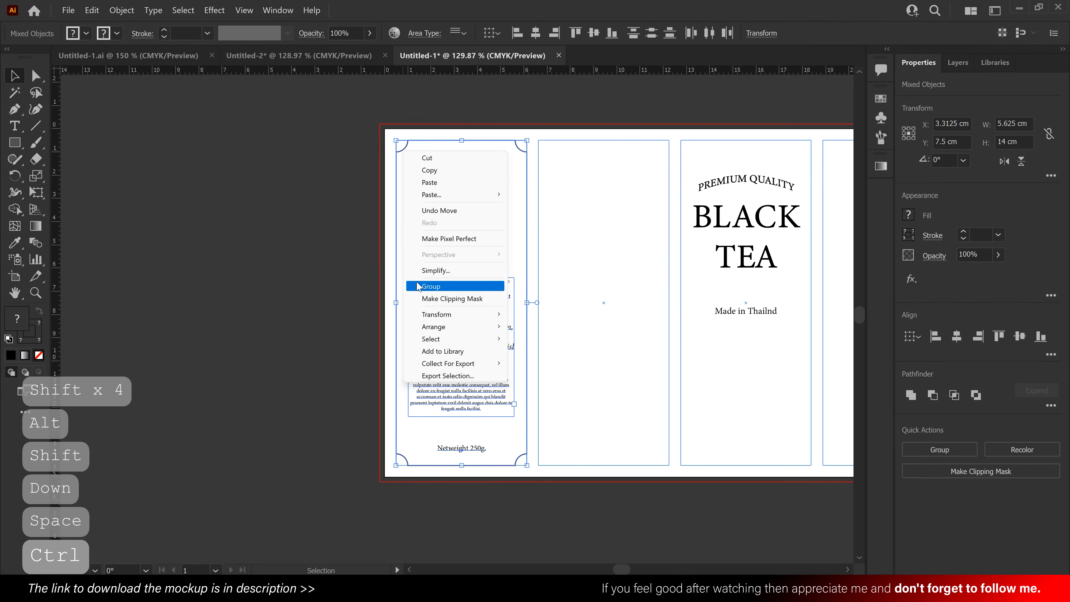
pyautogui.click(431, 286)
pyautogui.click(584, 330)
# - Draw a black band about 25.29 × 0.85 cm across all four columns, starting at mid-height and reaching the bleed on both sides
pyautogui.moveTo(579, 335); pyautogui.dragTo(473, 336)
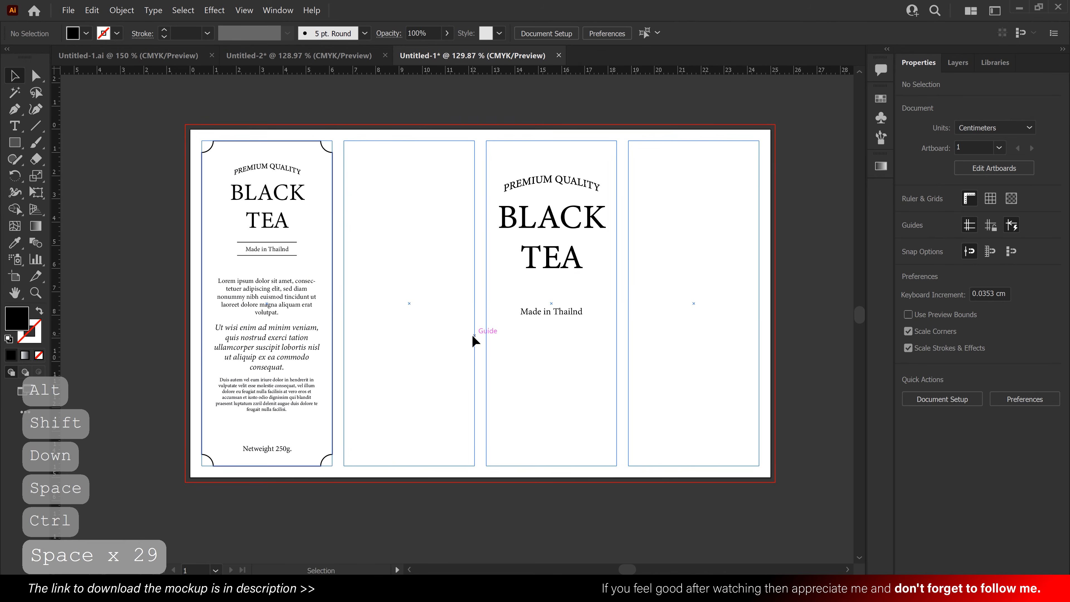
pyautogui.click(15, 144)
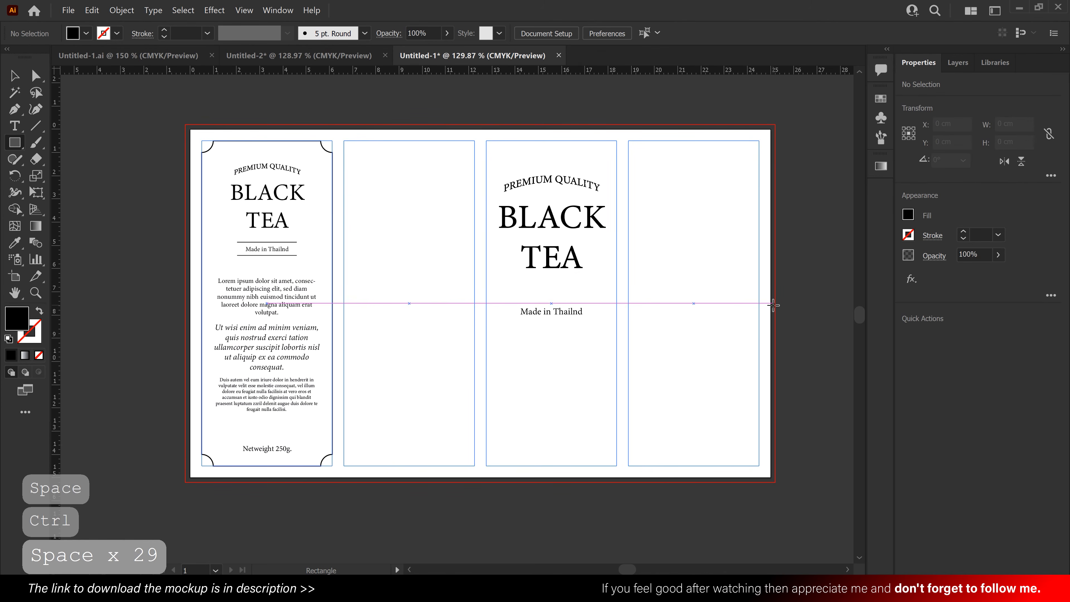
pyautogui.moveTo(773, 303); pyautogui.dragTo(232, 325)
pyautogui.moveTo(189, 327); pyautogui.dragTo(186, 323)
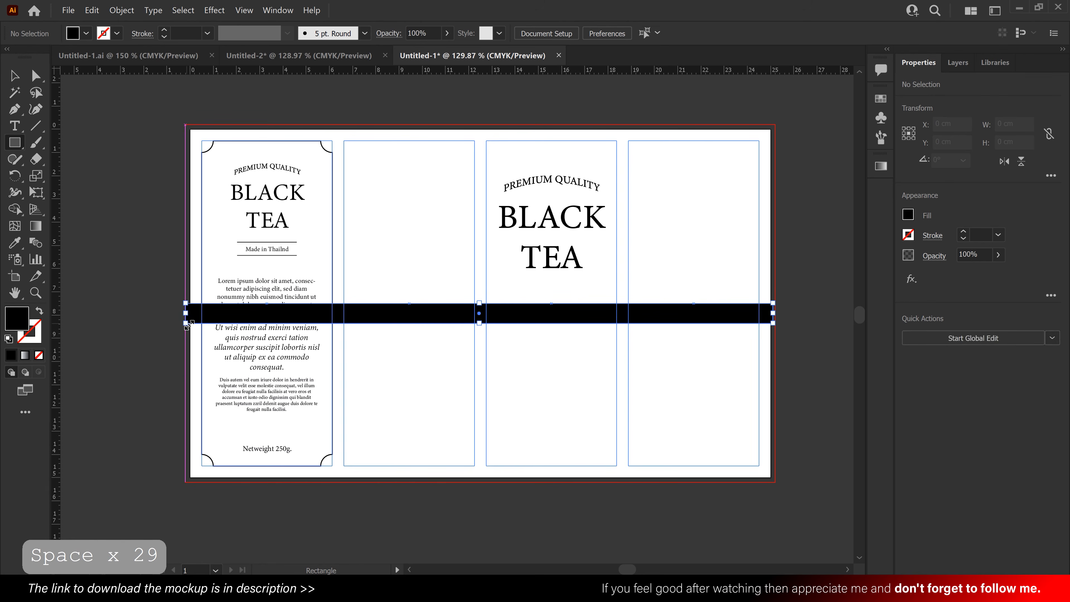
pyautogui.click(20, 76)
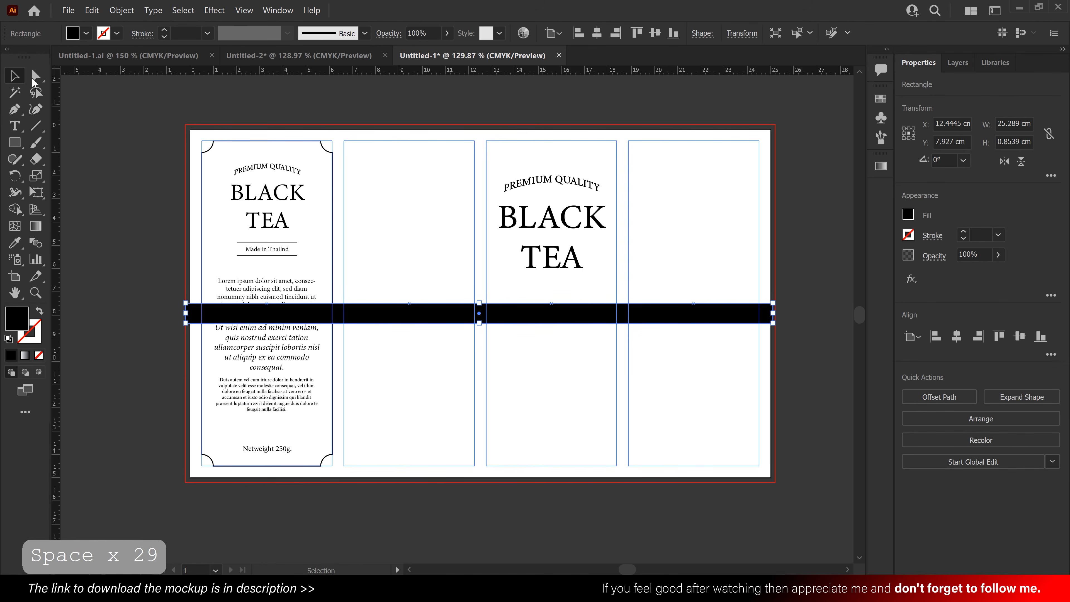
# - Send the horizontal band to the back, behind the label text and frame
pyautogui.rightClick(570, 308)
pyautogui.moveTo(663, 519)
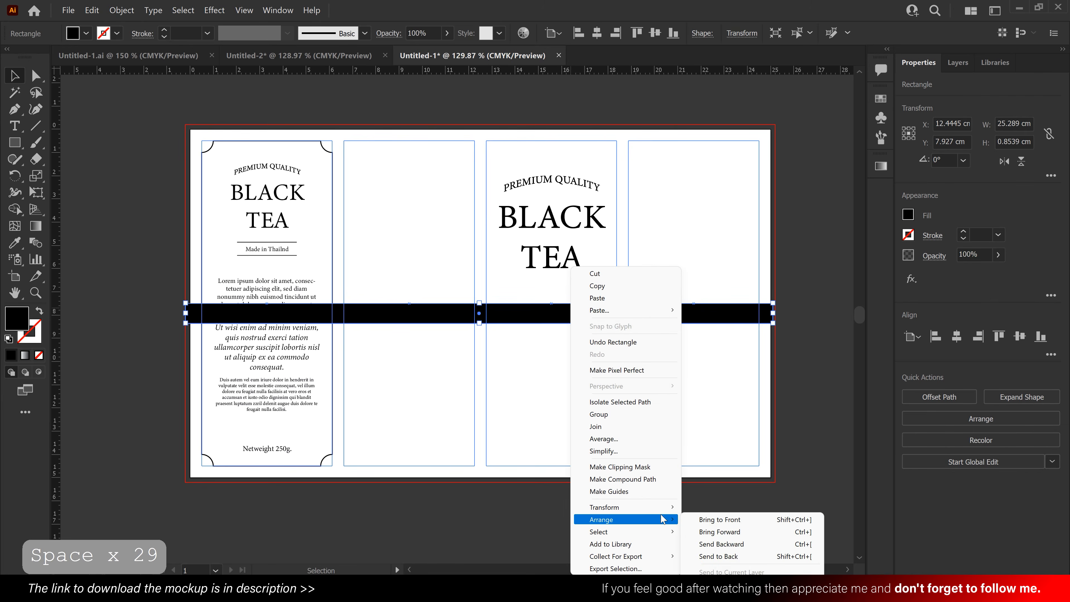
pyautogui.click(719, 556)
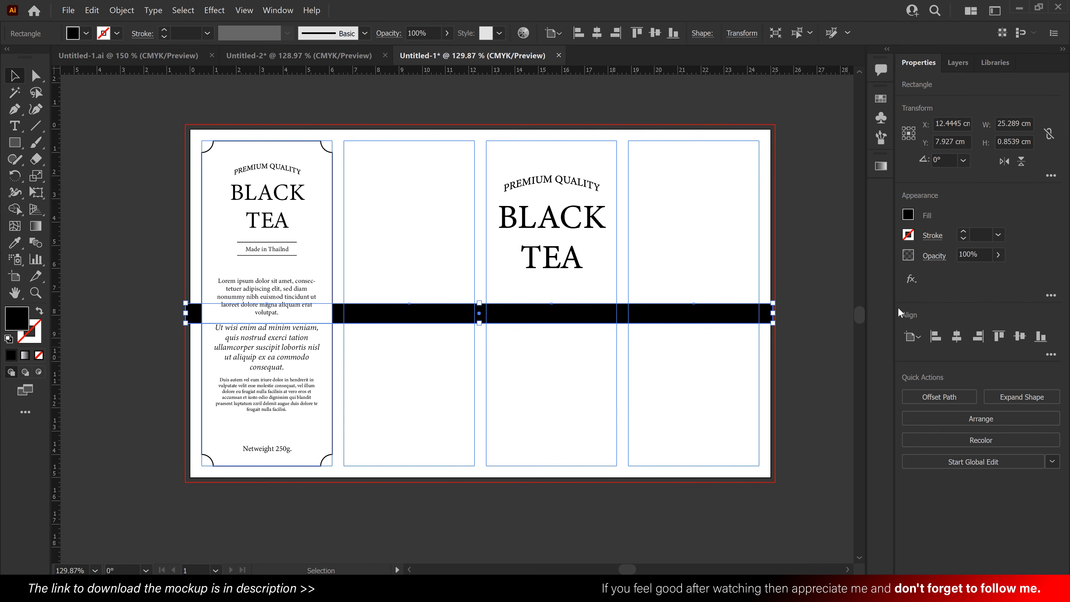
# - Fill the horizontal band with a silver gradient from the Metals gradient swatch library
pyautogui.click(908, 216)
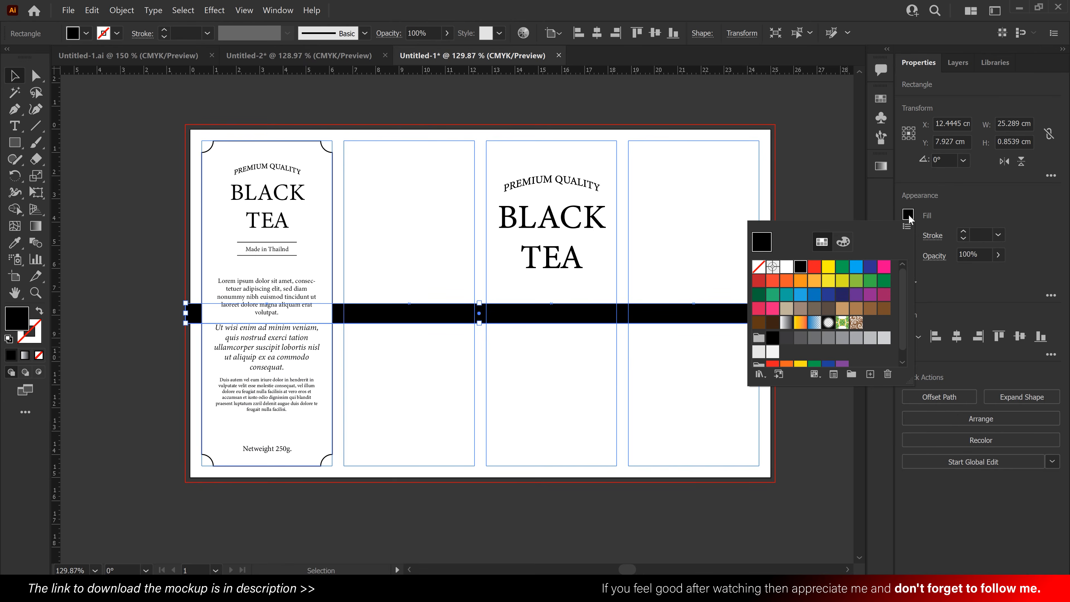
pyautogui.click(760, 374)
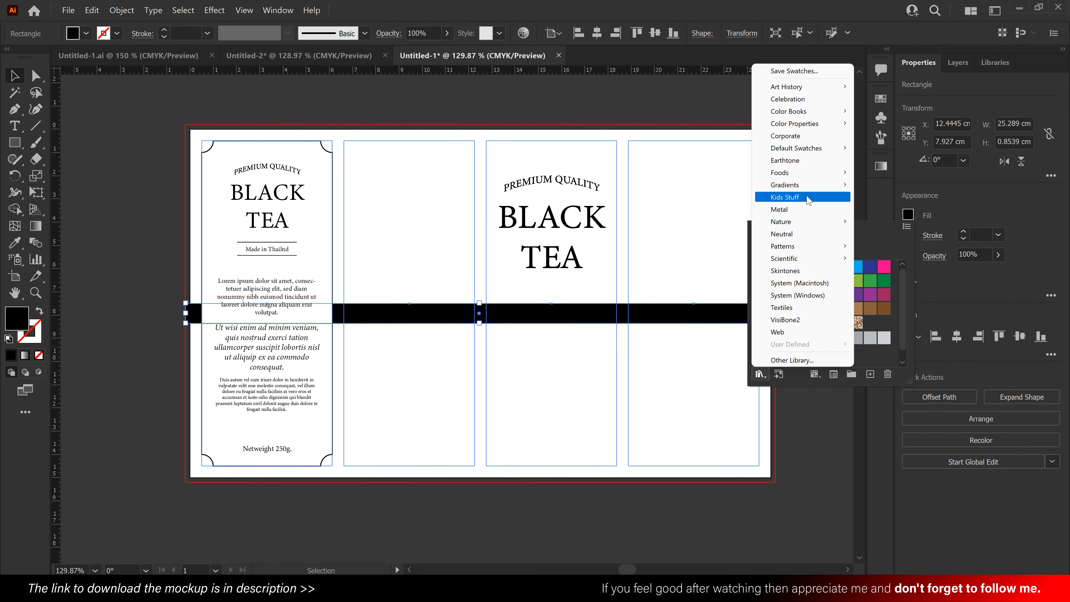
pyautogui.moveTo(811, 186)
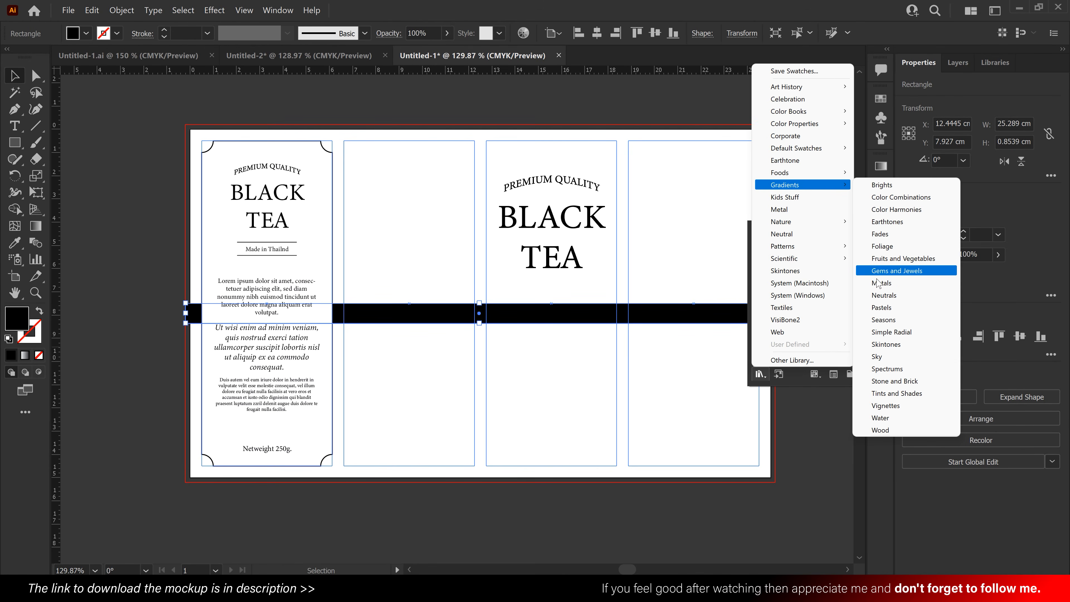
pyautogui.click(900, 286)
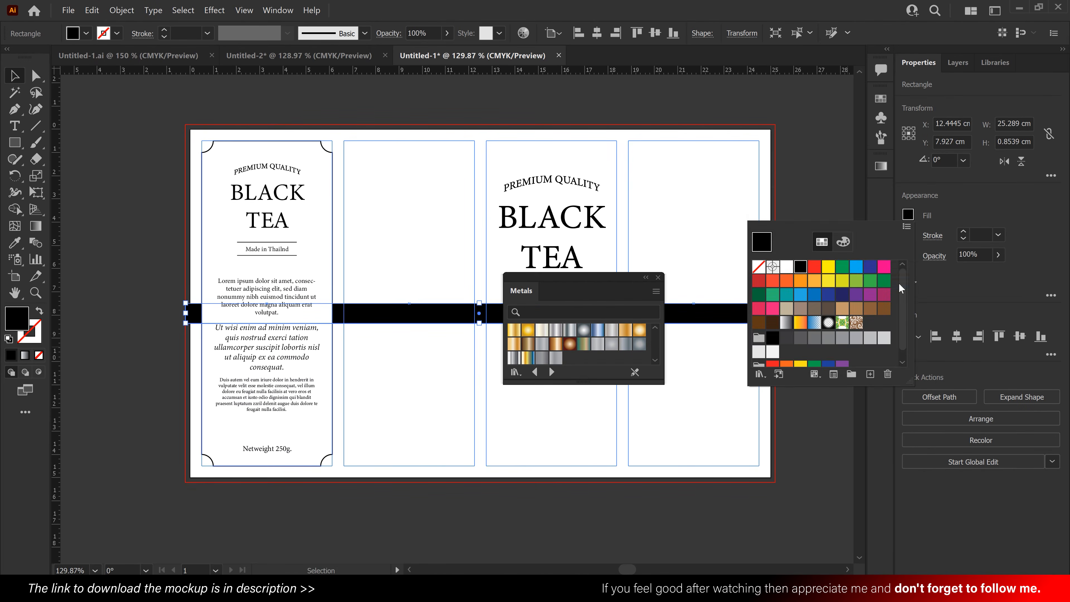
pyautogui.click(556, 333)
pyautogui.click(556, 330)
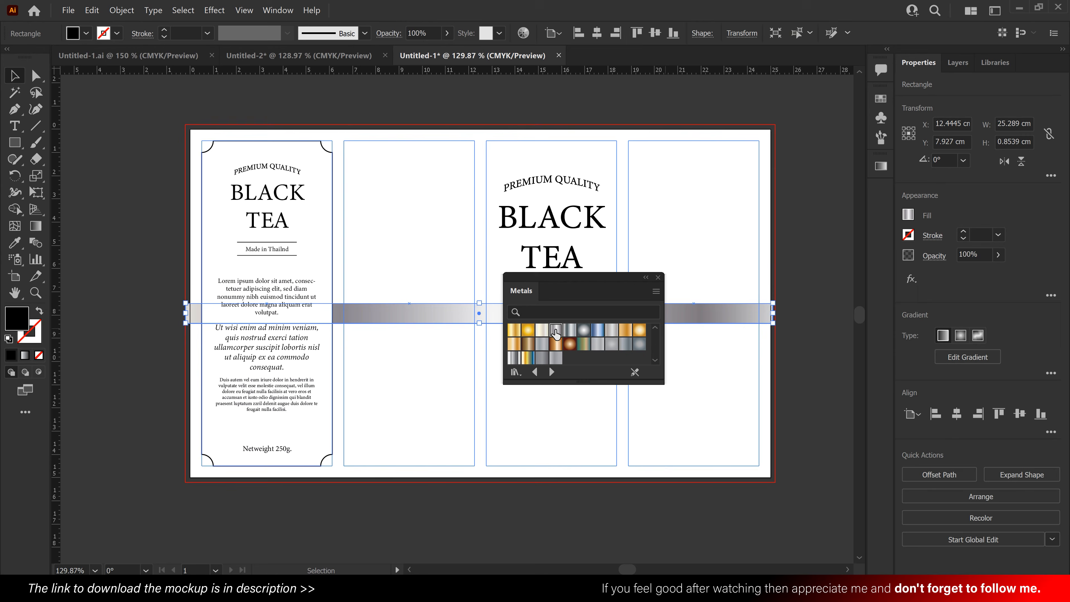
pyautogui.click(658, 276)
pyautogui.click(657, 276)
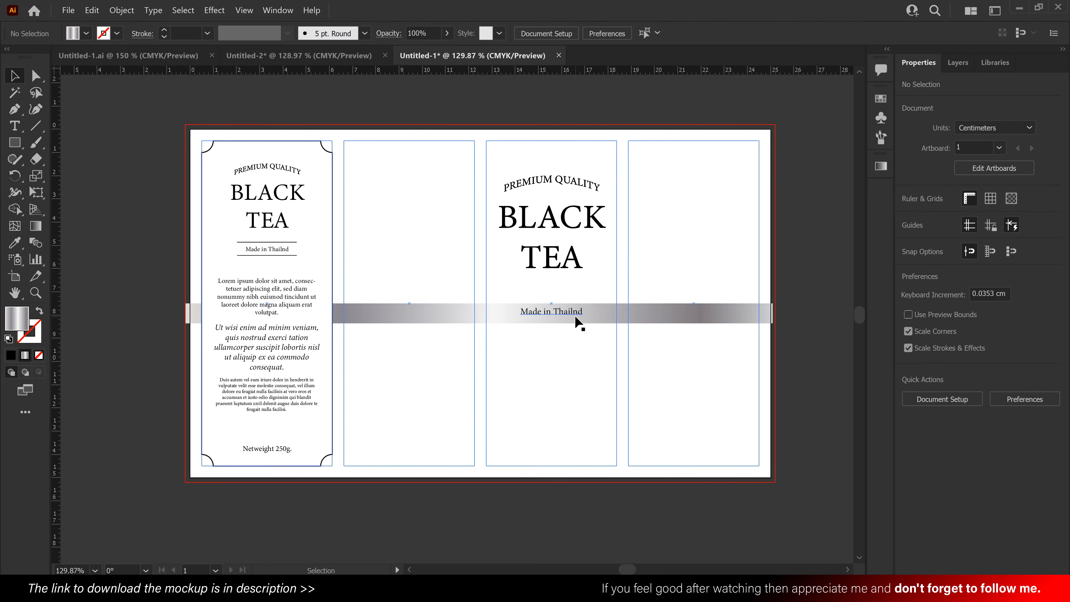
# - Move the third column's "Made in Thailnd" slightly down to centre it vertically on the silver band
pyautogui.moveTo(574, 317); pyautogui.dragTo(537, 299)
pyautogui.click(577, 352)
pyautogui.moveTo(694, 240); pyautogui.dragTo(668, 259)
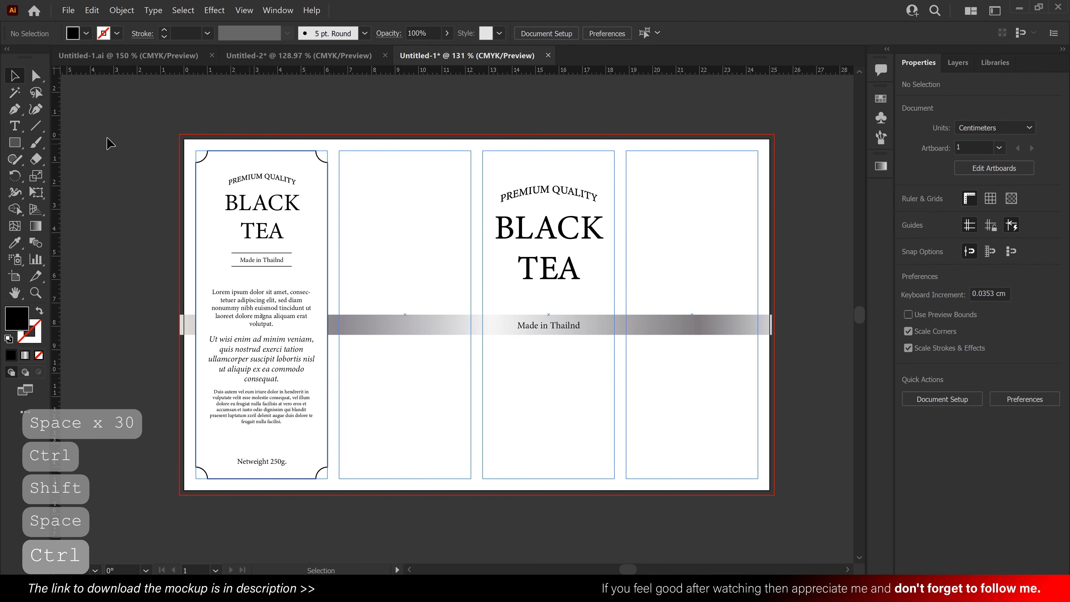
# - Draw a black 25.4 × 8.127 cm rectangle over the label's upper half, from the top bleed corner down to the silver band
pyautogui.click(15, 143)
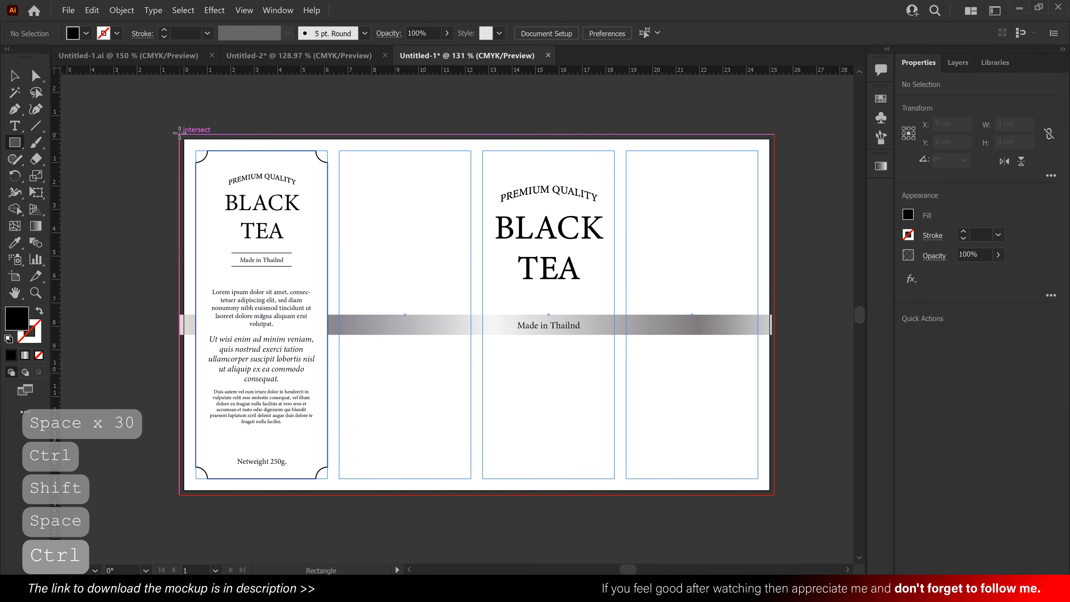
pyautogui.moveTo(179, 134); pyautogui.dragTo(273, 168)
pyautogui.moveTo(425, 214); pyautogui.dragTo(774, 324)
pyautogui.click(15, 76)
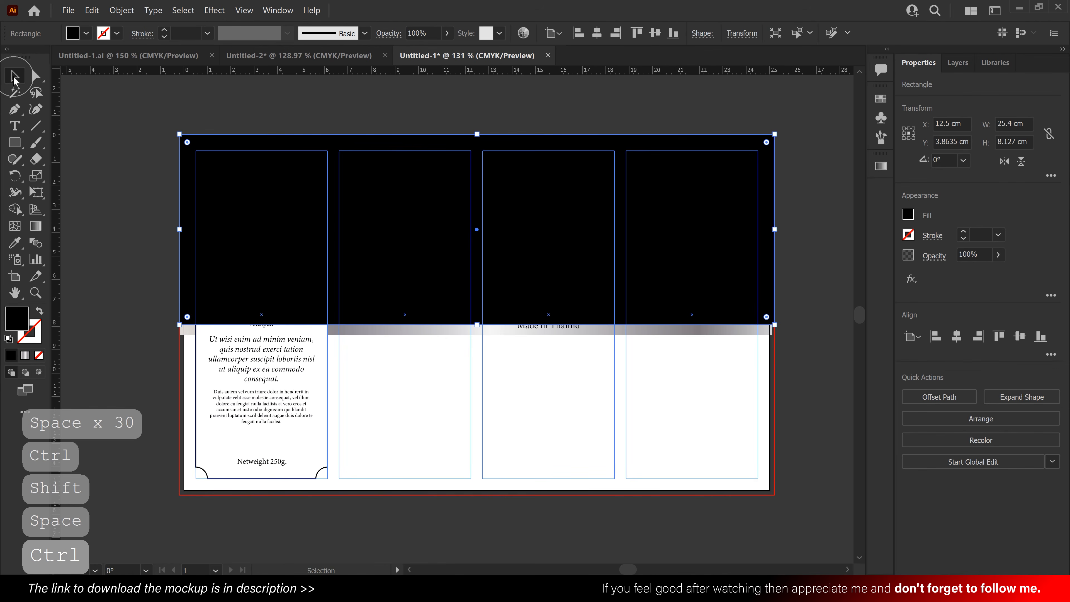
# - Send the large black rectangle to the back, behind the silver band and the first-column frame
pyautogui.rightClick(489, 189)
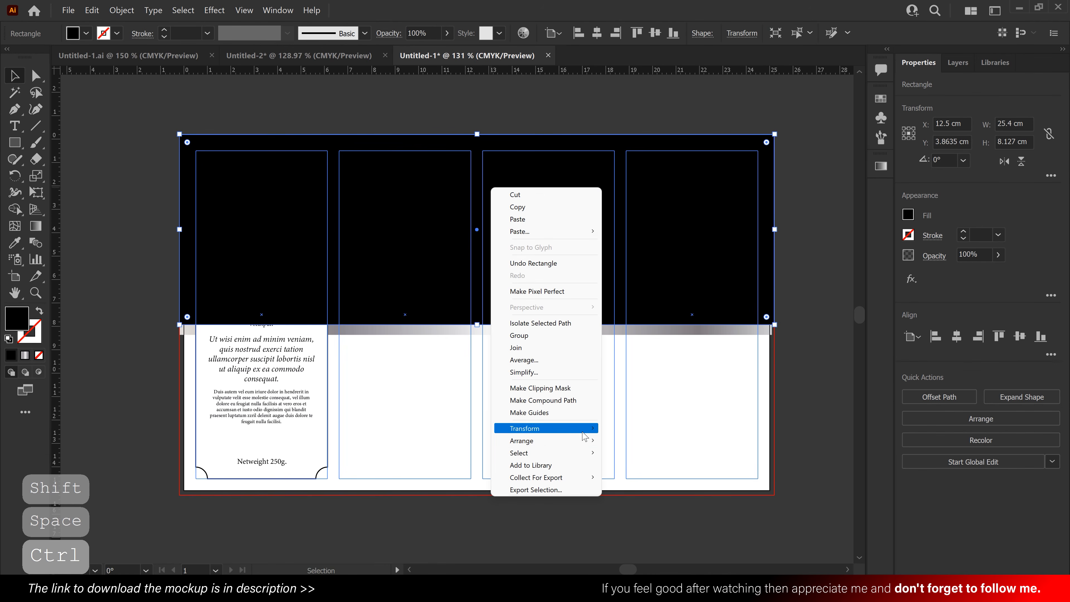
pyautogui.moveTo(582, 442)
pyautogui.click(640, 478)
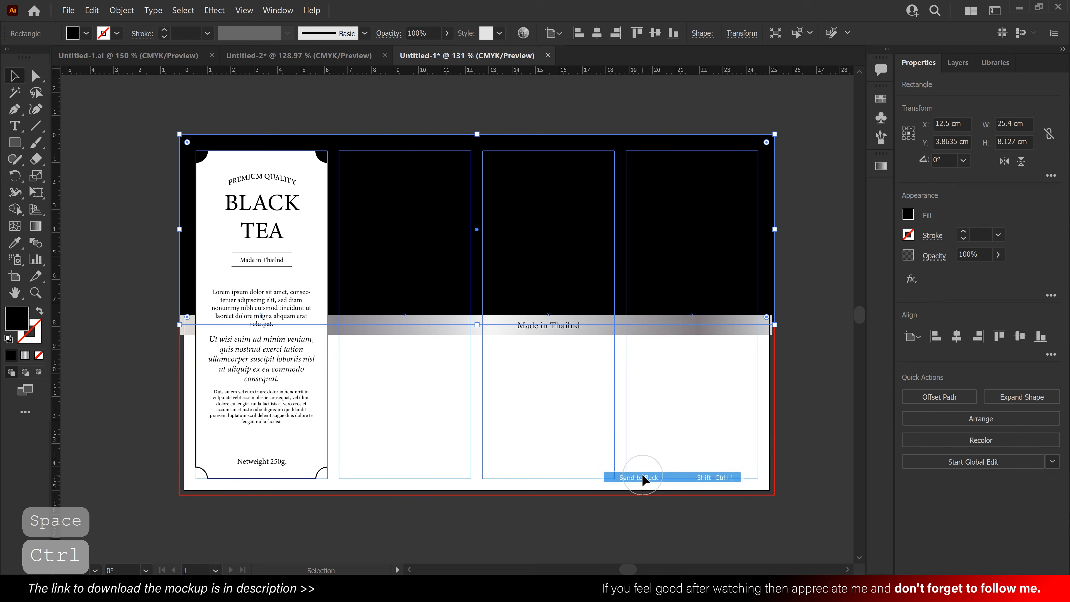
# - Recolour the third column's "PREMIUM QUALITY" and "BLACK TEA" text to white
pyautogui.moveTo(479, 106); pyautogui.dragTo(637, 303)
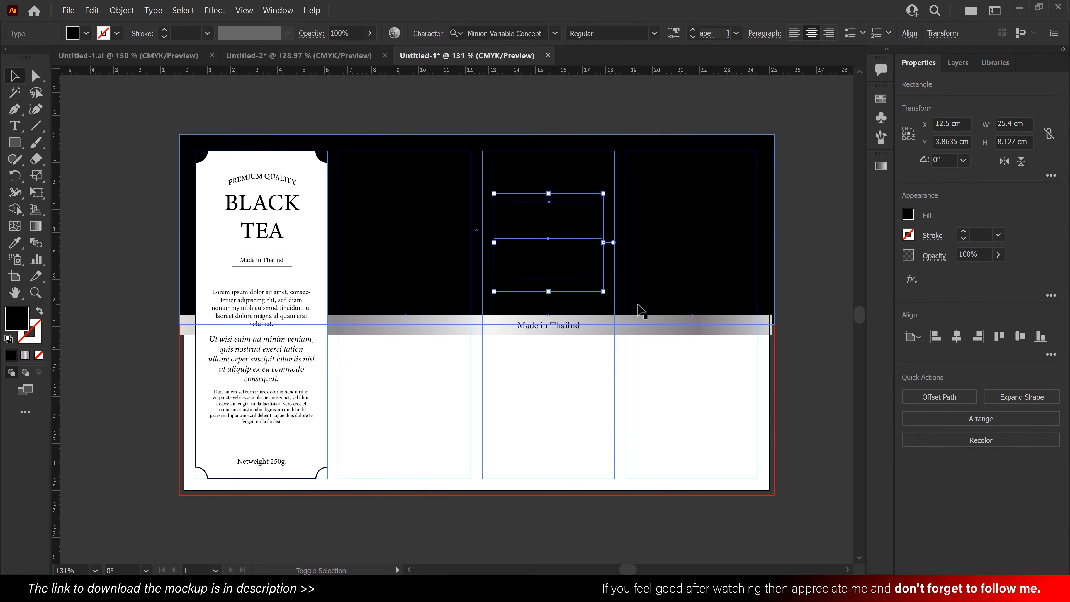
pyautogui.click(907, 215)
pyautogui.click(786, 267)
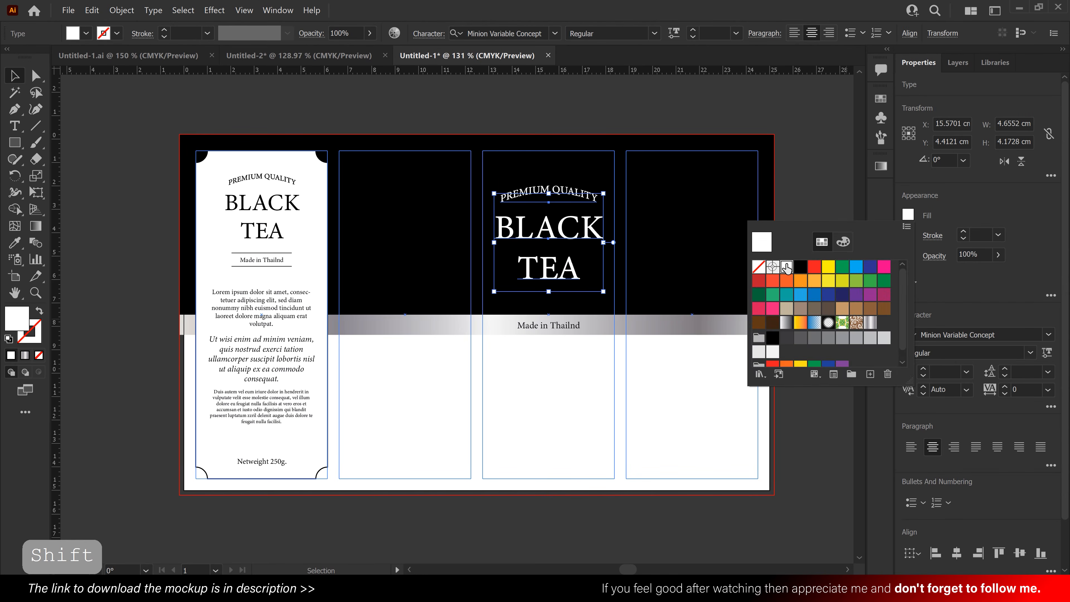
pyautogui.click(796, 171)
pyautogui.click(796, 170)
# - Draw a white 25.4 × 7.273 cm rectangle across the label's lower half, from mid silver band down to the bottom bleed corner
pyautogui.scroll(-1, 795, 170)
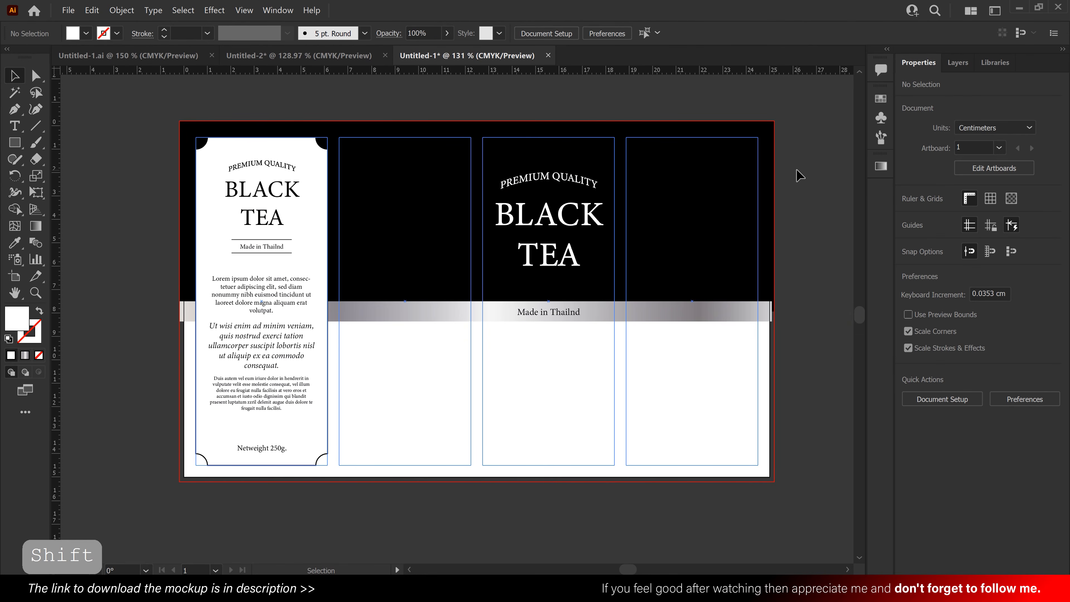
pyautogui.scroll(-1, 799, 174)
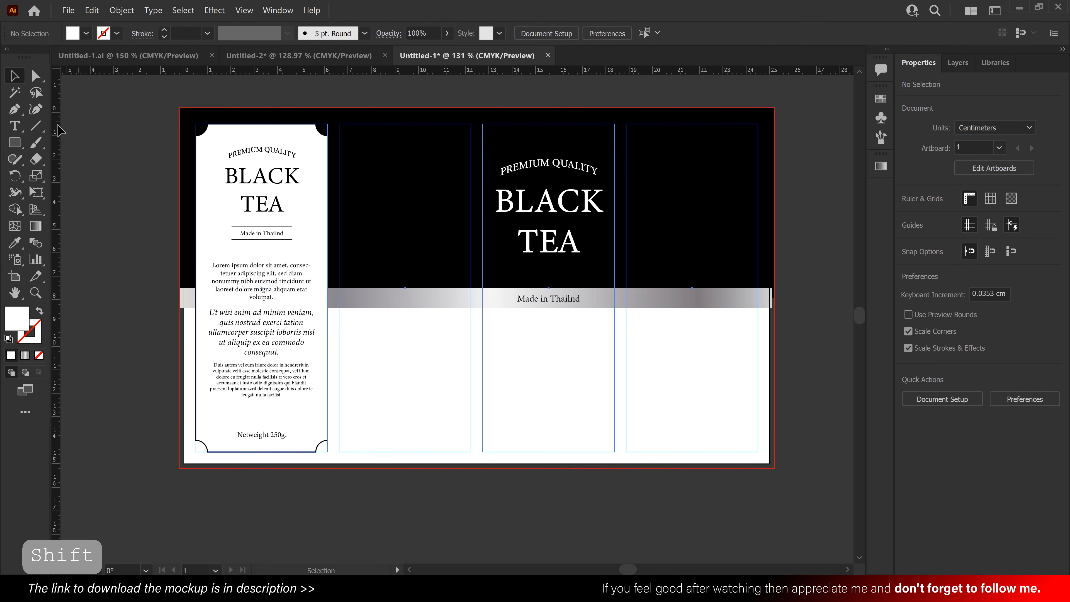
pyautogui.click(19, 143)
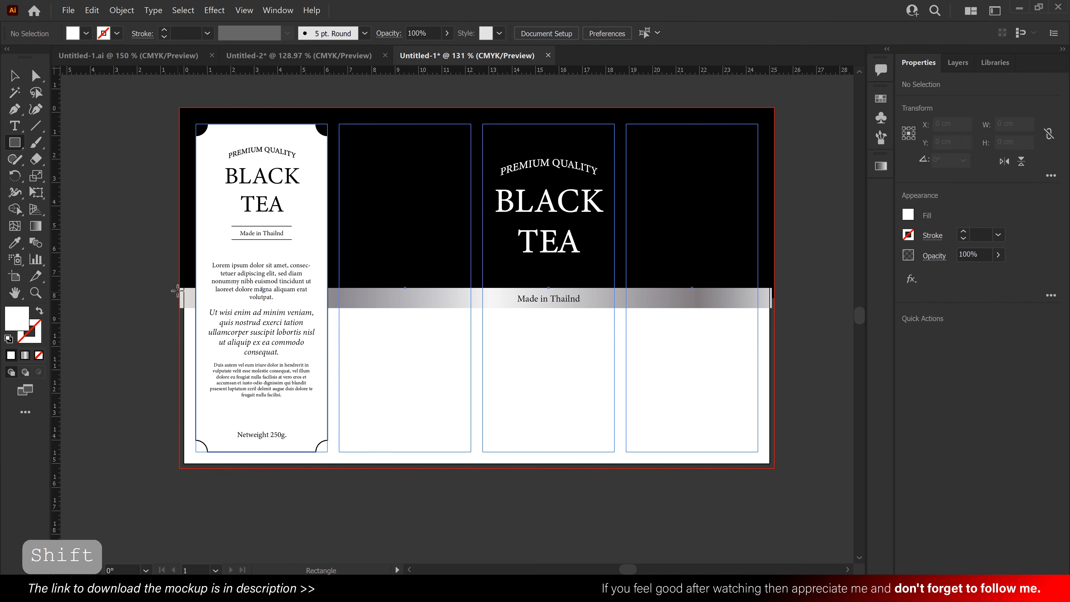
pyautogui.moveTo(179, 297); pyautogui.dragTo(774, 467)
pyautogui.click(16, 83)
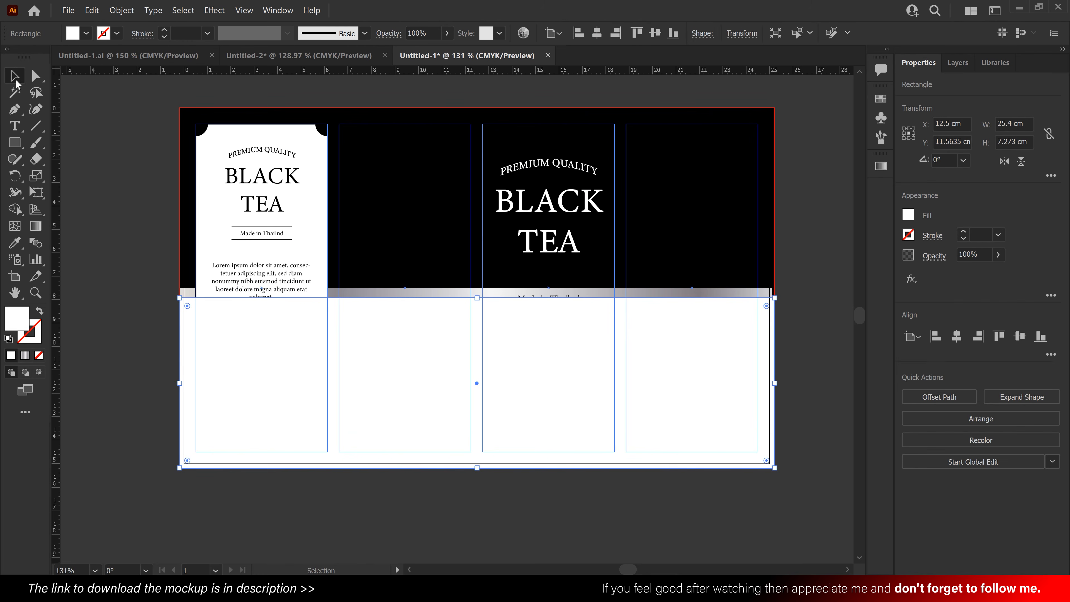
# - Send the white lower rectangle to the back, behind the silver band and the first-column panel
pyautogui.rightClick(704, 332)
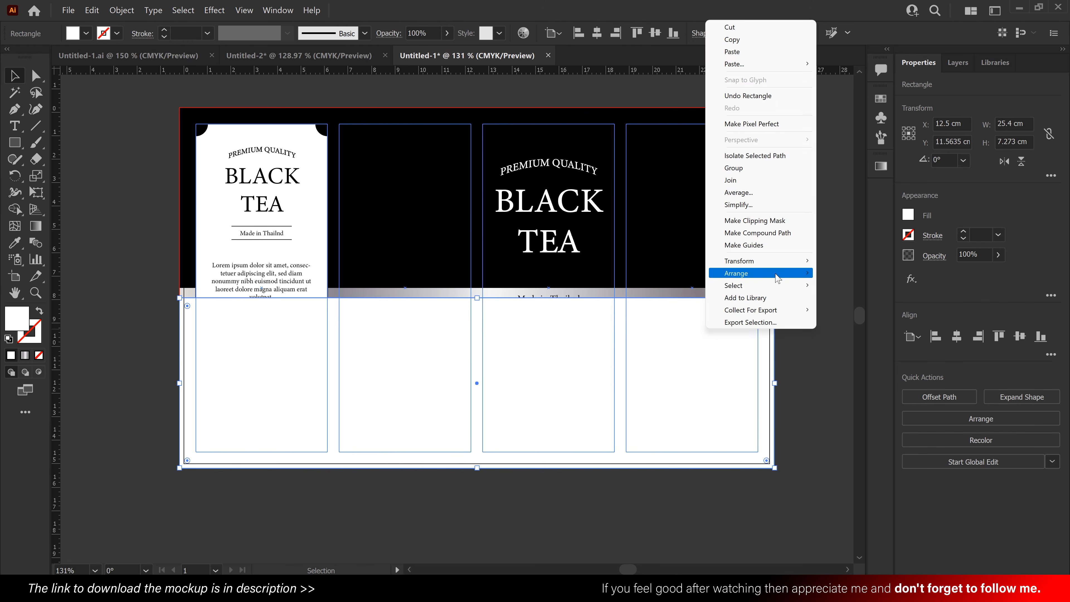
pyautogui.moveTo(805, 273)
pyautogui.click(859, 310)
pyautogui.click(807, 335)
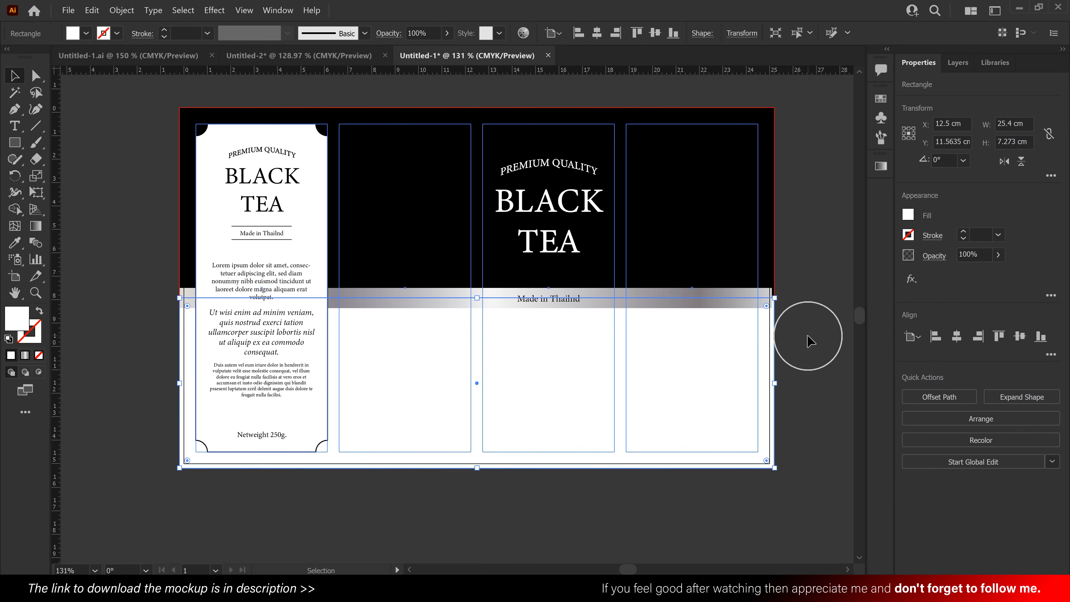
# - Stretch the silver band's right end slightly so it reaches the bleed edge
pyautogui.click(750, 297)
pyautogui.moveTo(772, 298); pyautogui.dragTo(774, 298)
pyautogui.click(794, 342)
pyautogui.press('space')
pyautogui.moveTo(786, 345); pyautogui.dragTo(771, 346)
# - Fill the lower background rectangle with the light grey swatch
pyautogui.click(700, 350)
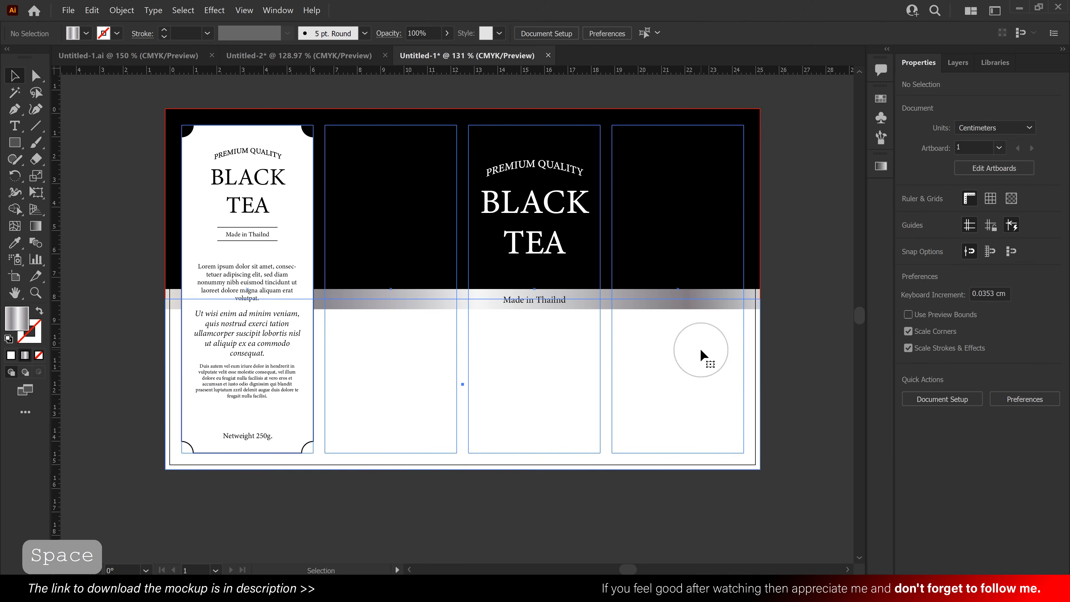
pyautogui.click(908, 214)
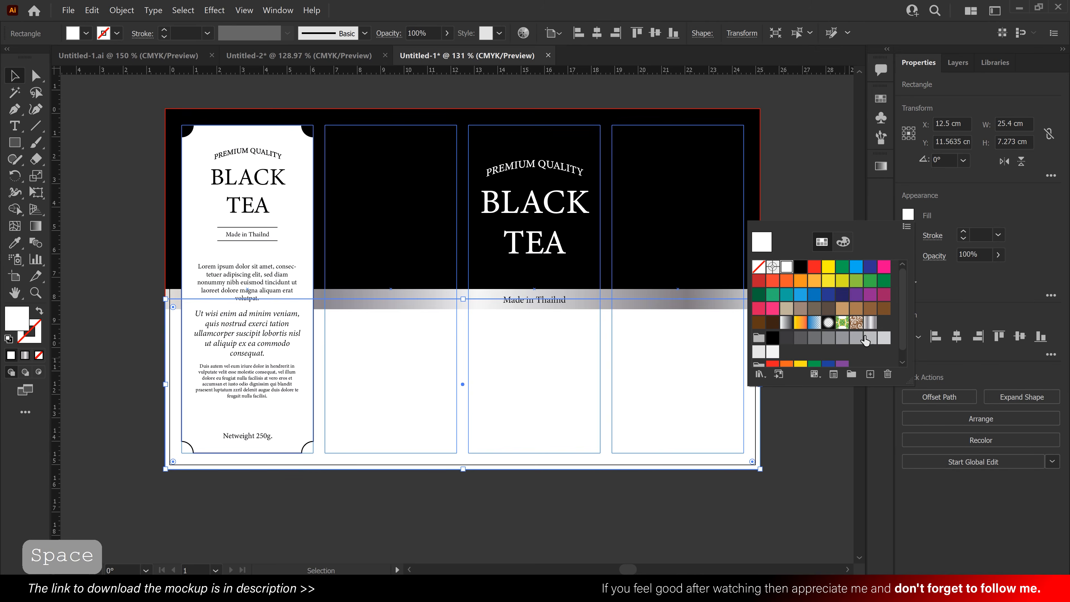
pyautogui.click(883, 340)
pyautogui.click(807, 159)
pyautogui.click(807, 158)
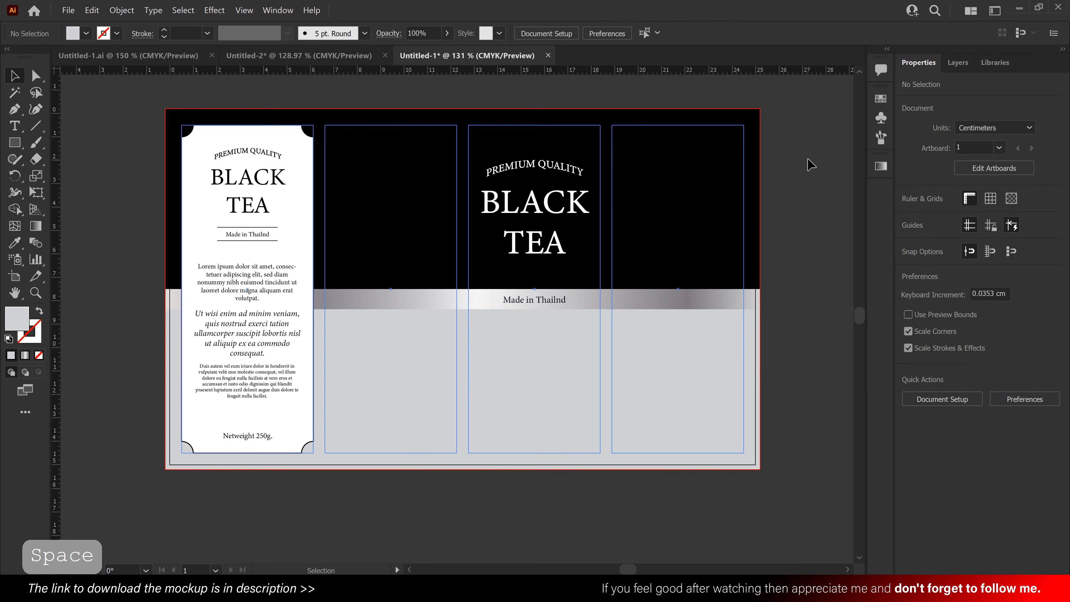
# - Copy the silver geometric line pattern from the Untitled-2 document and paste it into the Untitled-1 label document
pyautogui.click(262, 58)
pyautogui.click(383, 283)
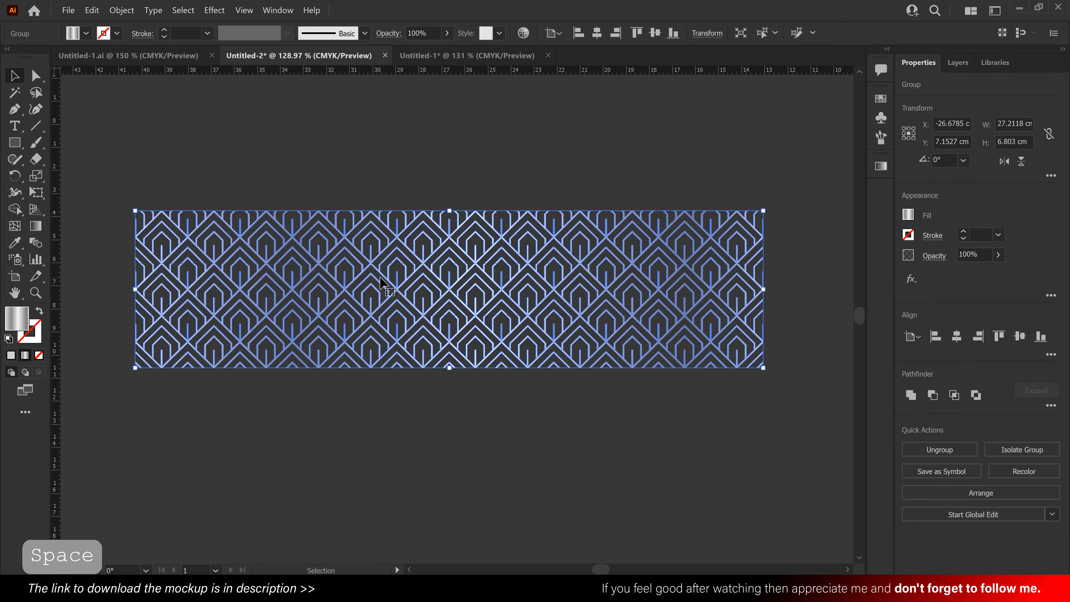
pyautogui.click(92, 11)
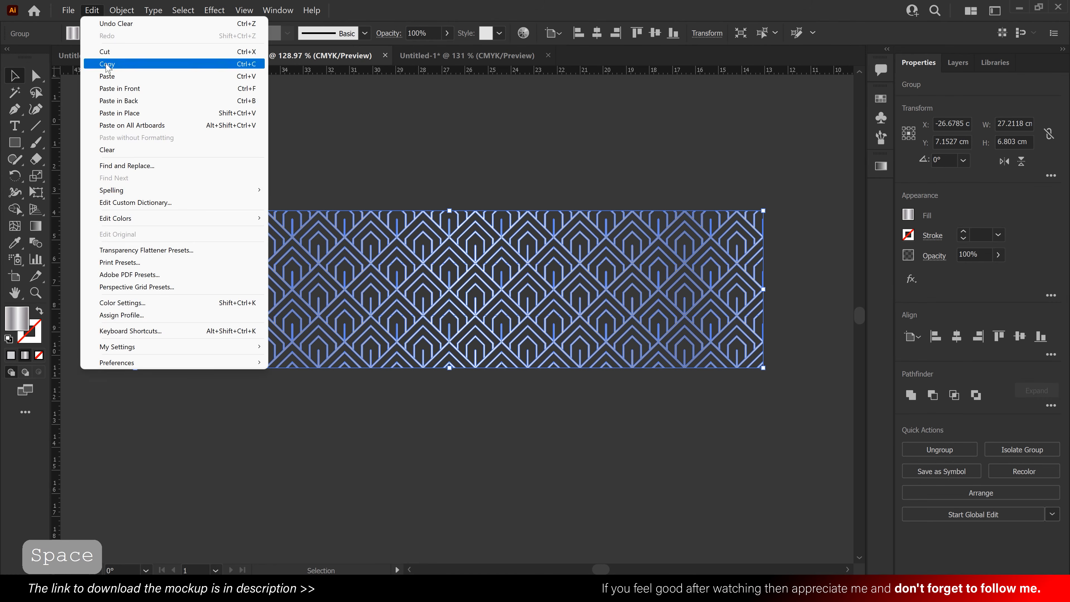
pyautogui.click(112, 63)
pyautogui.click(423, 57)
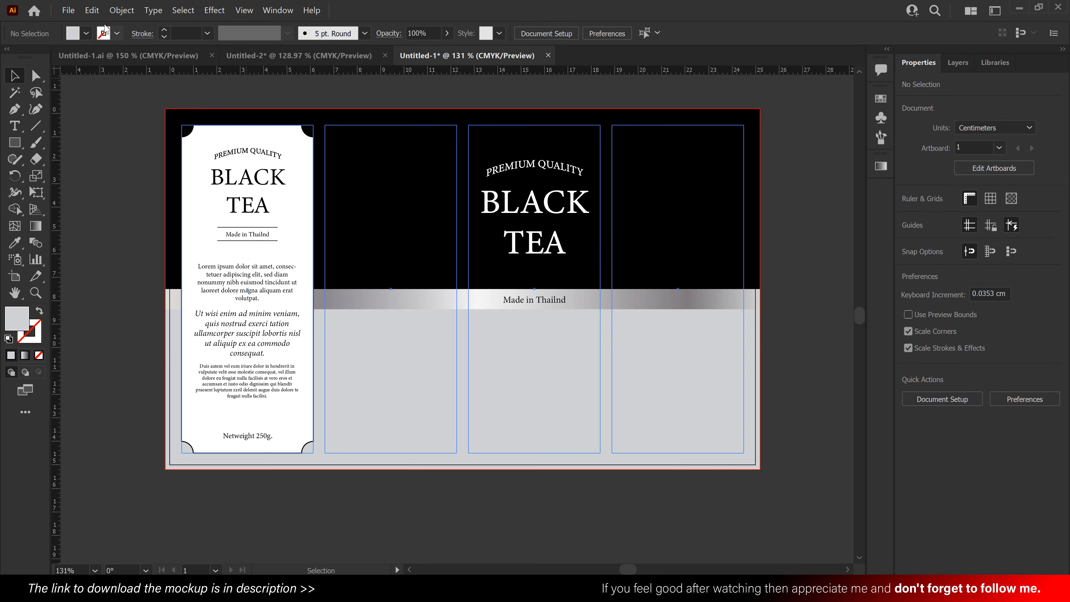
pyautogui.click(92, 10)
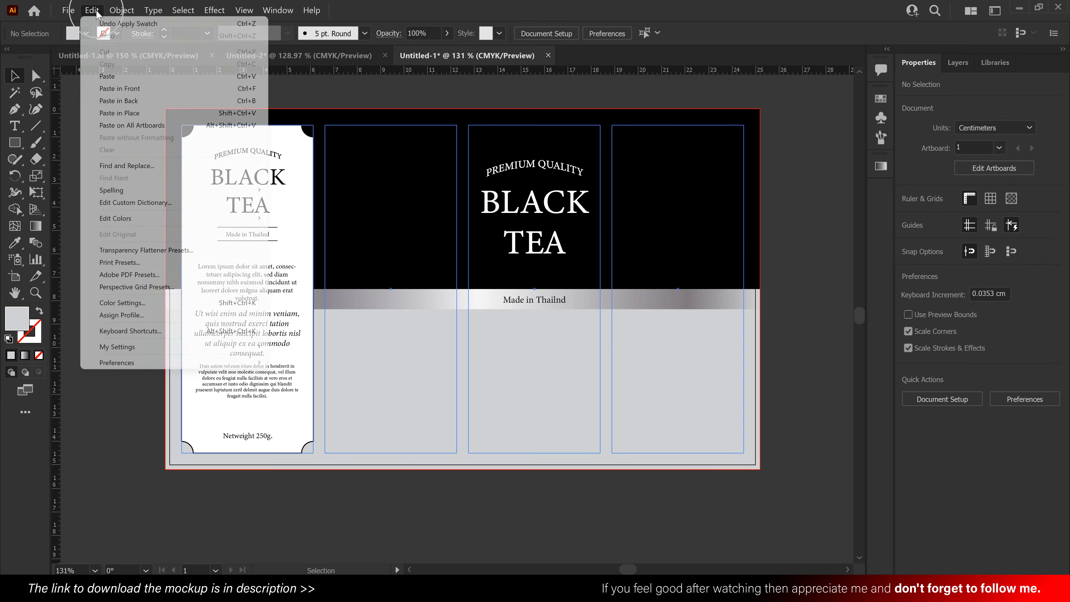
pyautogui.click(111, 73)
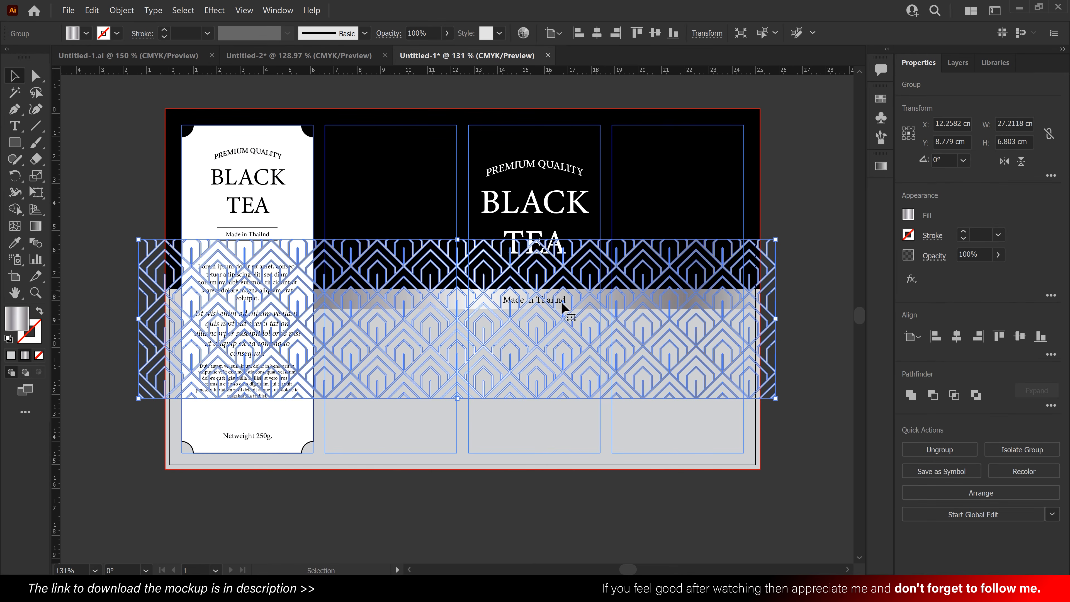
# - Place the pattern horizontally centred just below the silver band and bottom-align it with the grey rectangle
pyautogui.moveTo(765, 273); pyautogui.dragTo(776, 347)
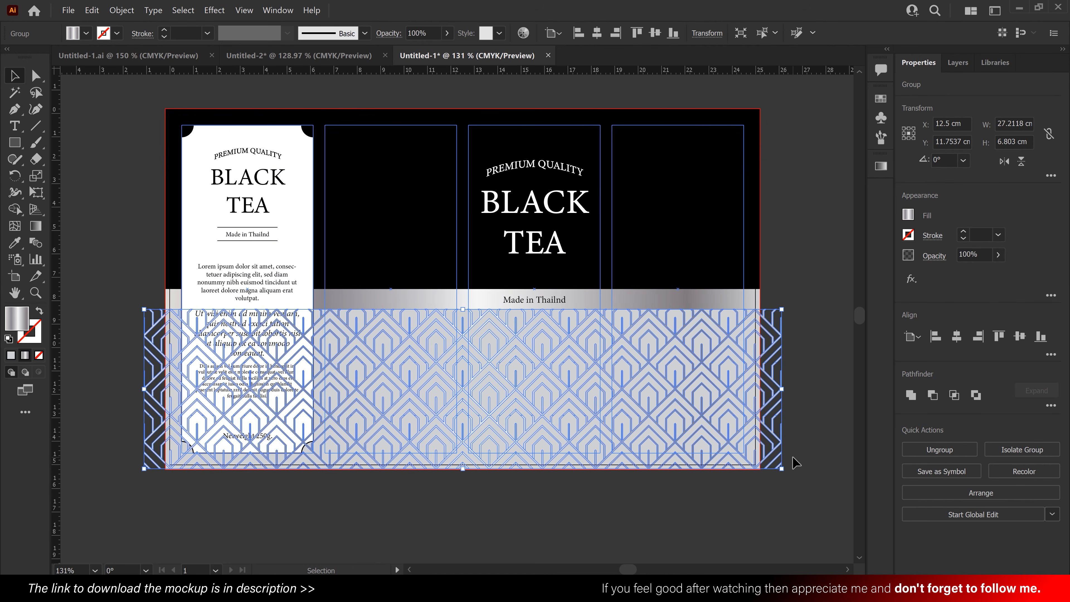
pyautogui.click(809, 482)
pyautogui.press('space')
pyautogui.moveTo(792, 486); pyautogui.dragTo(746, 443)
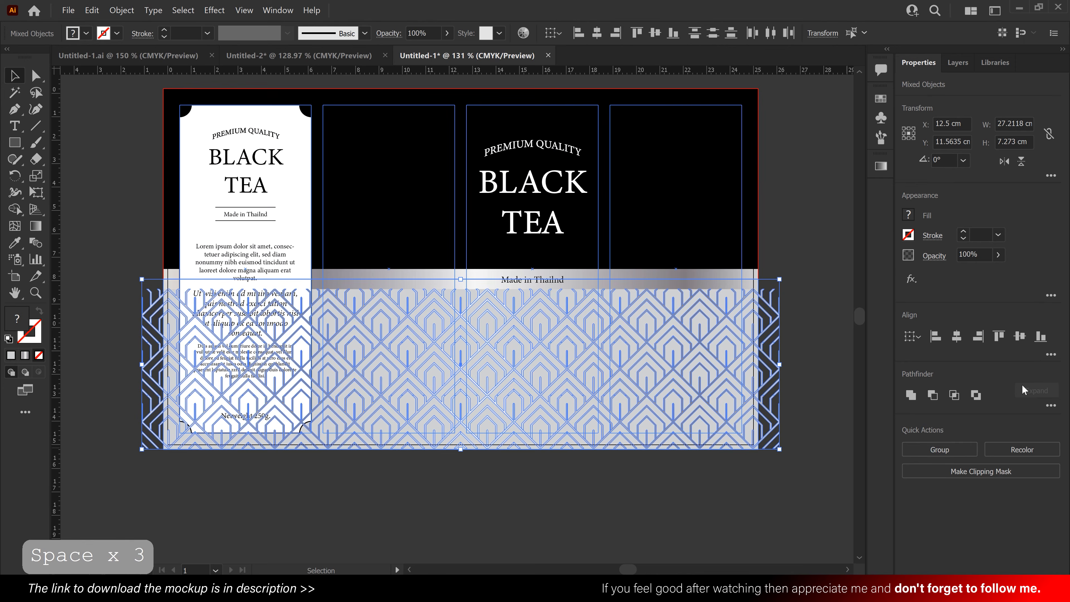
pyautogui.click(1040, 337)
pyautogui.click(810, 346)
# - Enlarge the pattern proportionally to about 27.43 × 6.86 cm so it extends from the silver band to the bottom bleed edge
pyautogui.hotkey('ctrl', 'space')
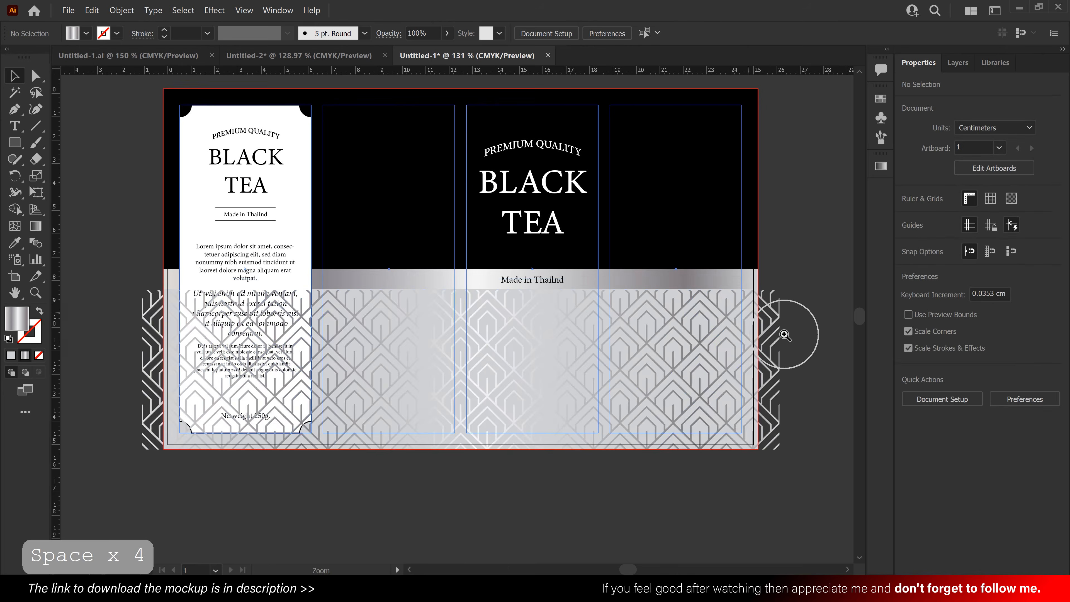
pyautogui.moveTo(785, 334); pyautogui.dragTo(853, 386)
pyautogui.moveTo(810, 307); pyautogui.dragTo(808, 303)
pyautogui.scroll(-3, 813, 318)
pyautogui.press('space')
pyautogui.moveTo(297, 389); pyautogui.dragTo(540, 321)
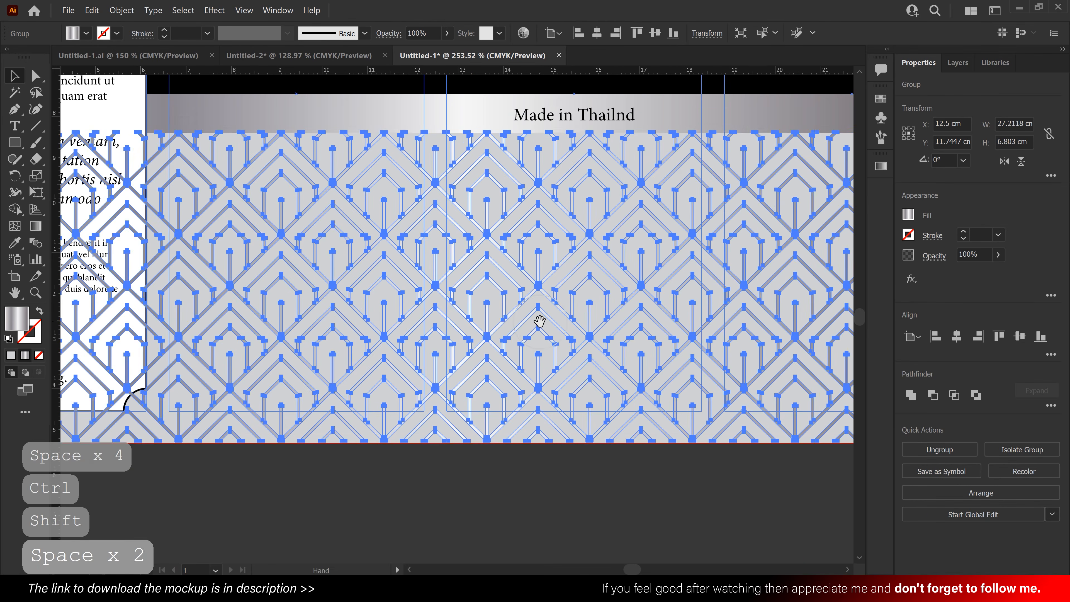
pyautogui.moveTo(435, 442); pyautogui.dragTo(435, 443)
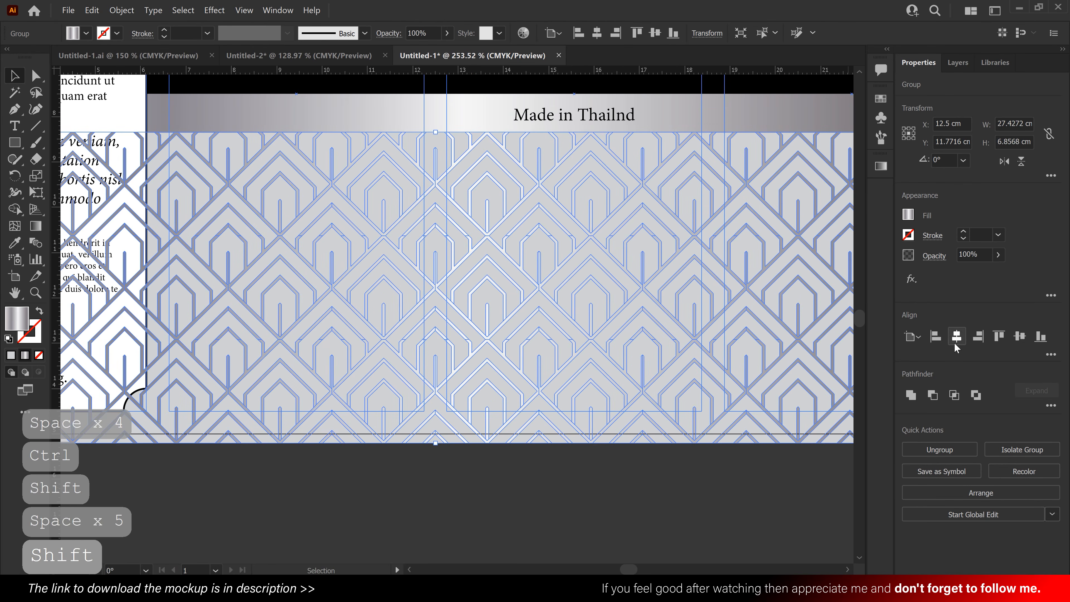
# - Bring the grey lower rectangle to the front, above the pattern
pyautogui.hotkey('ctrl', 'space')
pyautogui.moveTo(511, 258); pyautogui.dragTo(425, 258)
pyautogui.moveTo(647, 262); pyautogui.dragTo(641, 263)
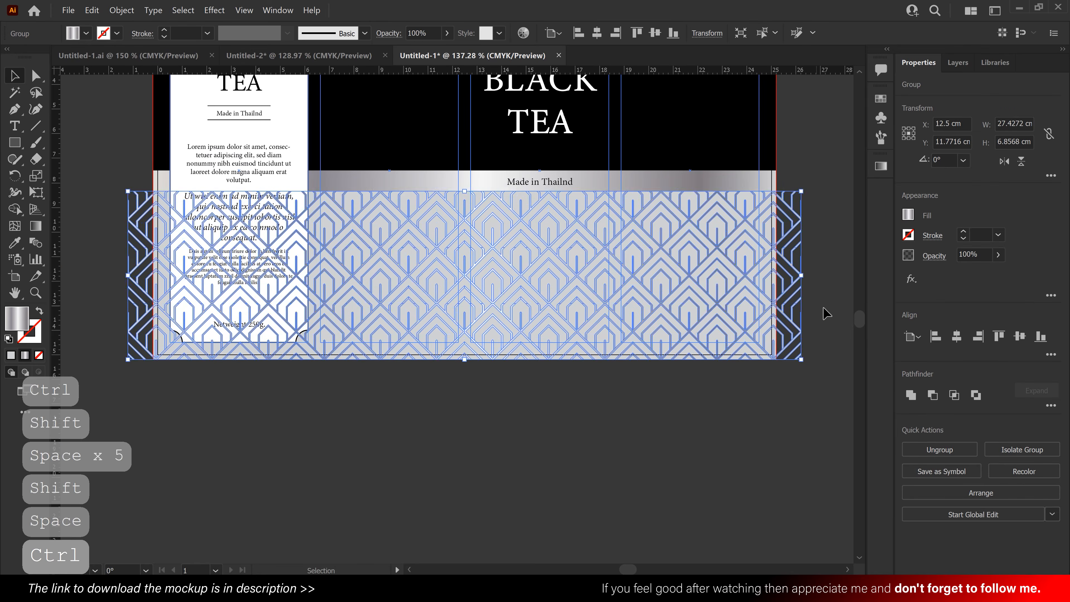
pyautogui.click(826, 312)
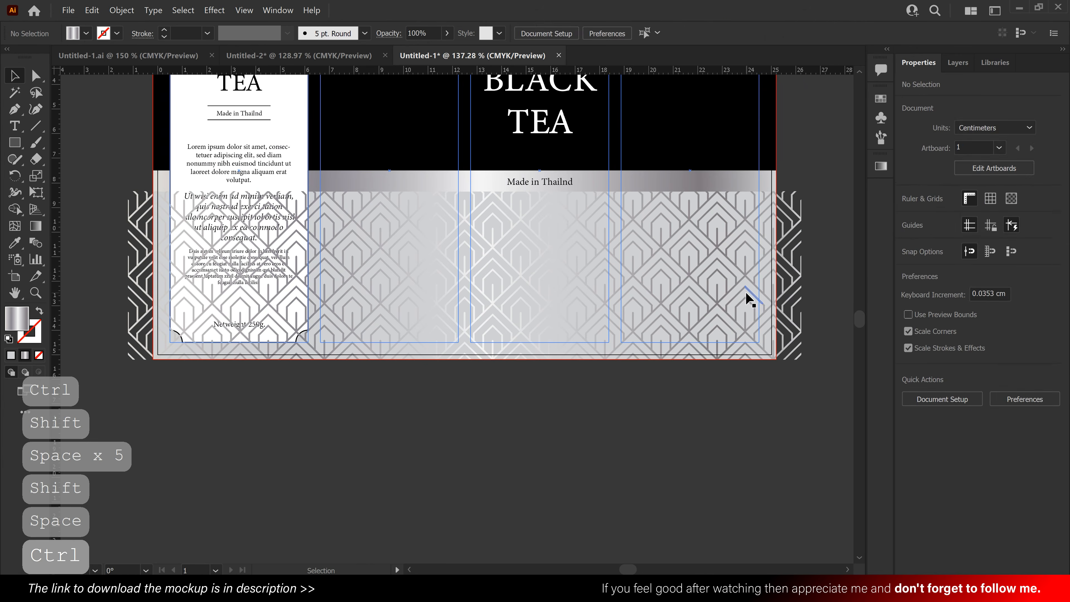
pyautogui.click(747, 300)
pyautogui.rightClick(746, 297)
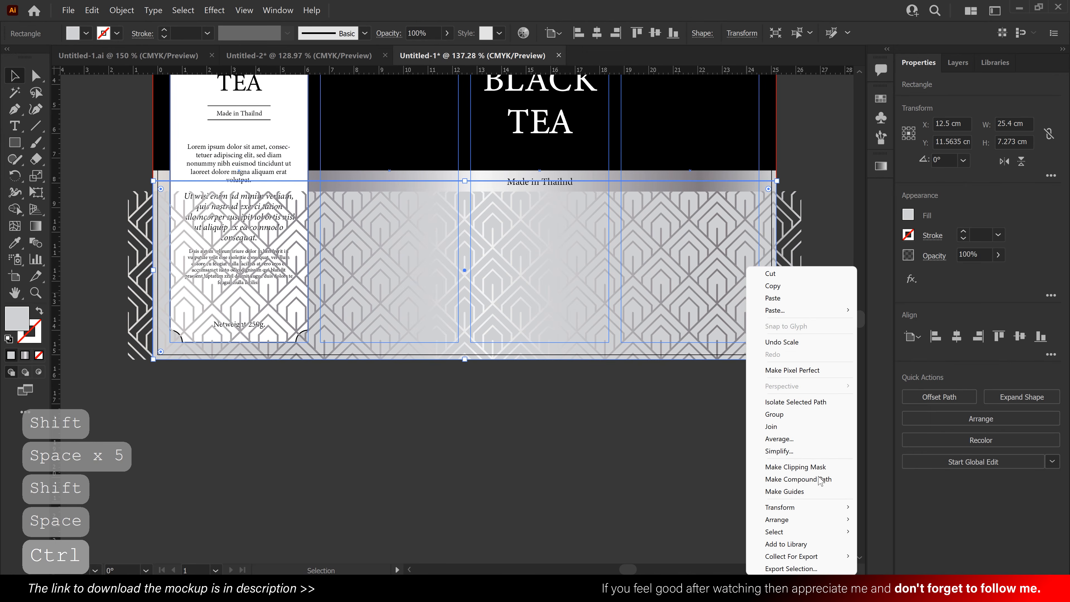
pyautogui.moveTo(827, 521)
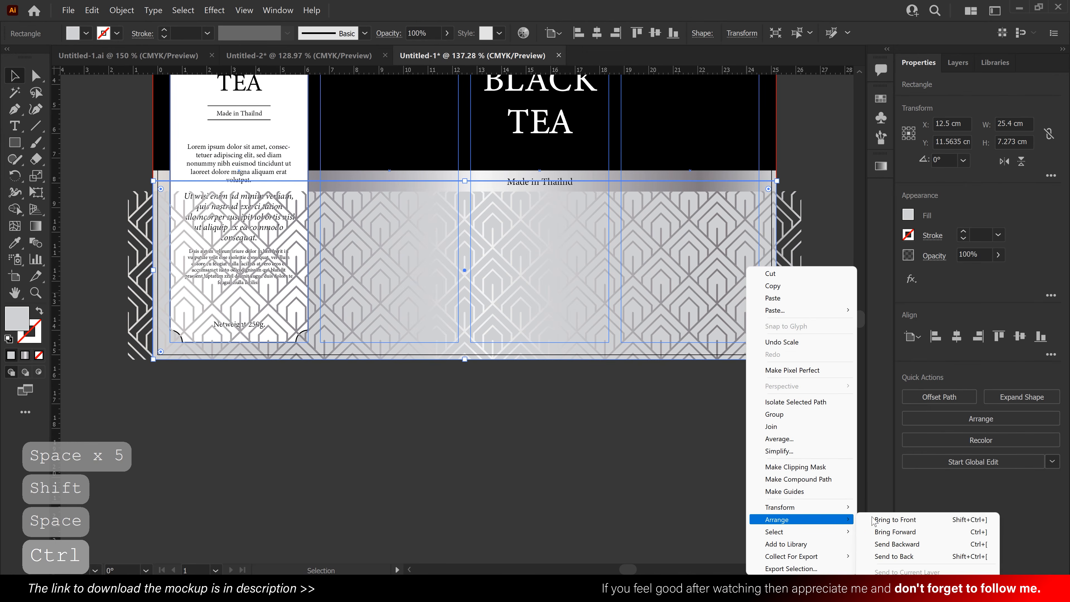
pyautogui.click(886, 520)
# - Make a clipping mask from the pattern and the grey rectangle, and send the clipped group to the back
pyautogui.moveTo(734, 324); pyautogui.dragTo(736, 323)
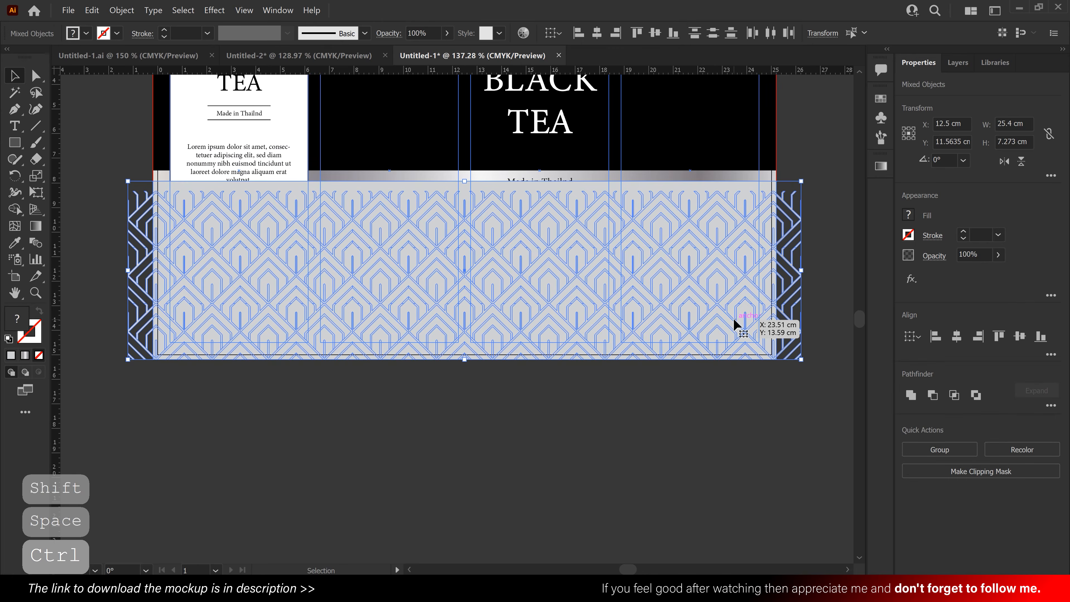
pyautogui.rightClick(612, 236)
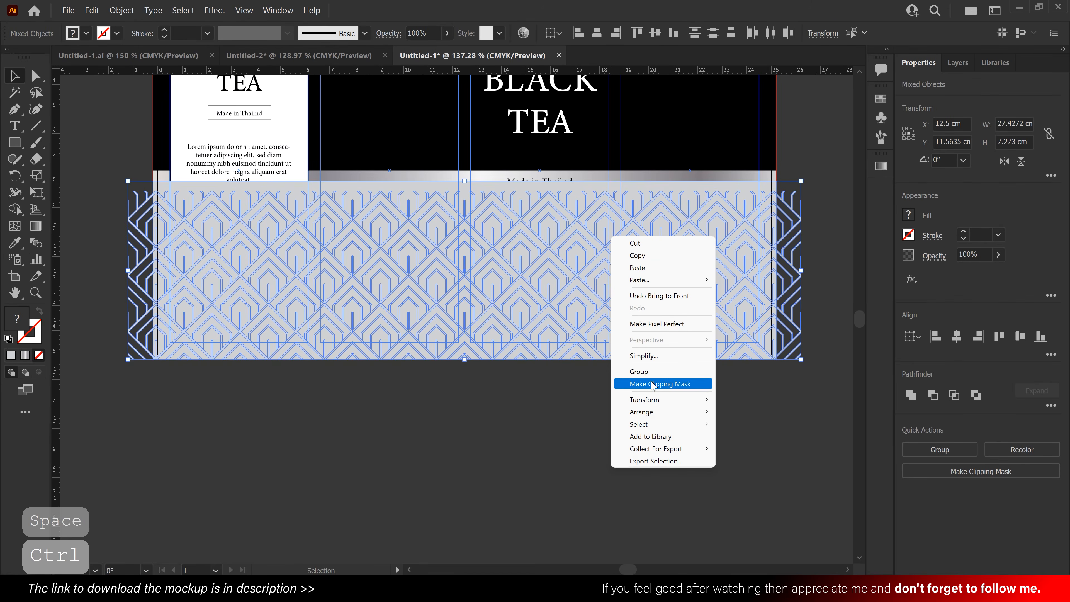
pyautogui.click(697, 386)
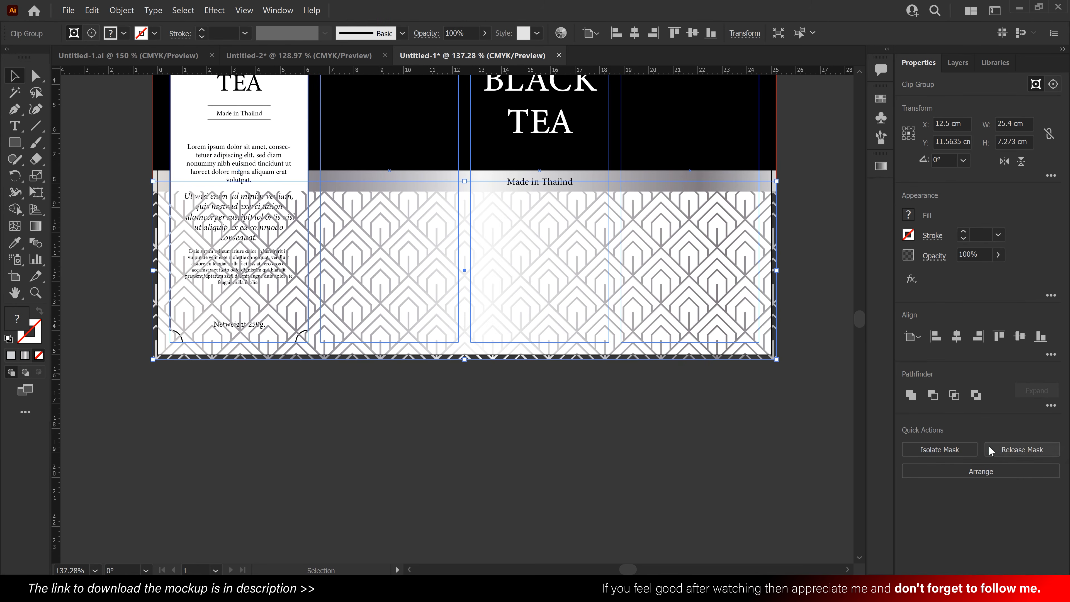
pyautogui.click(974, 472)
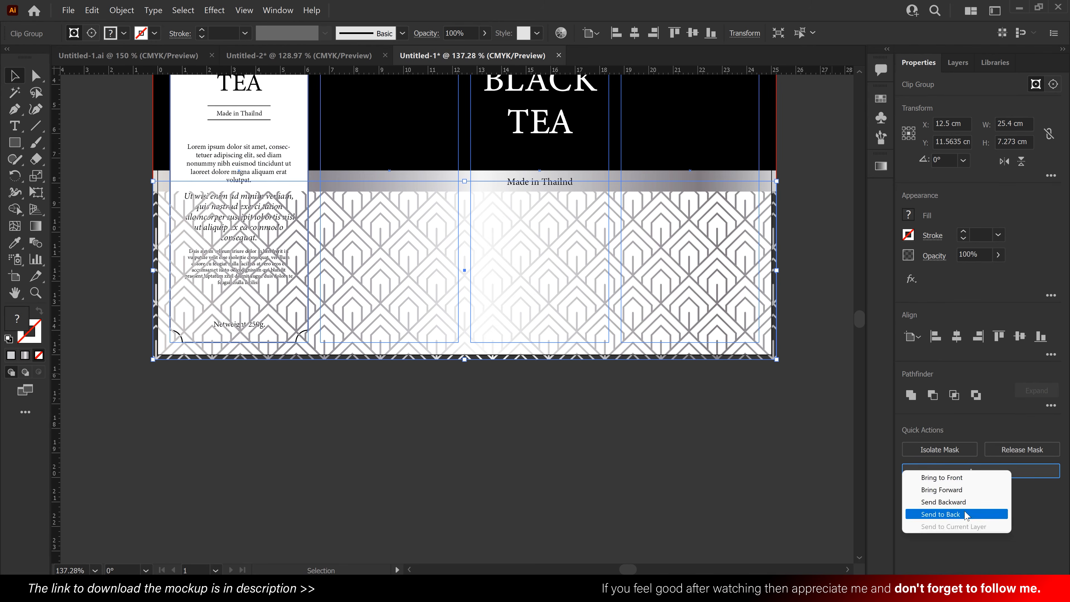
pyautogui.click(943, 513)
pyautogui.click(566, 404)
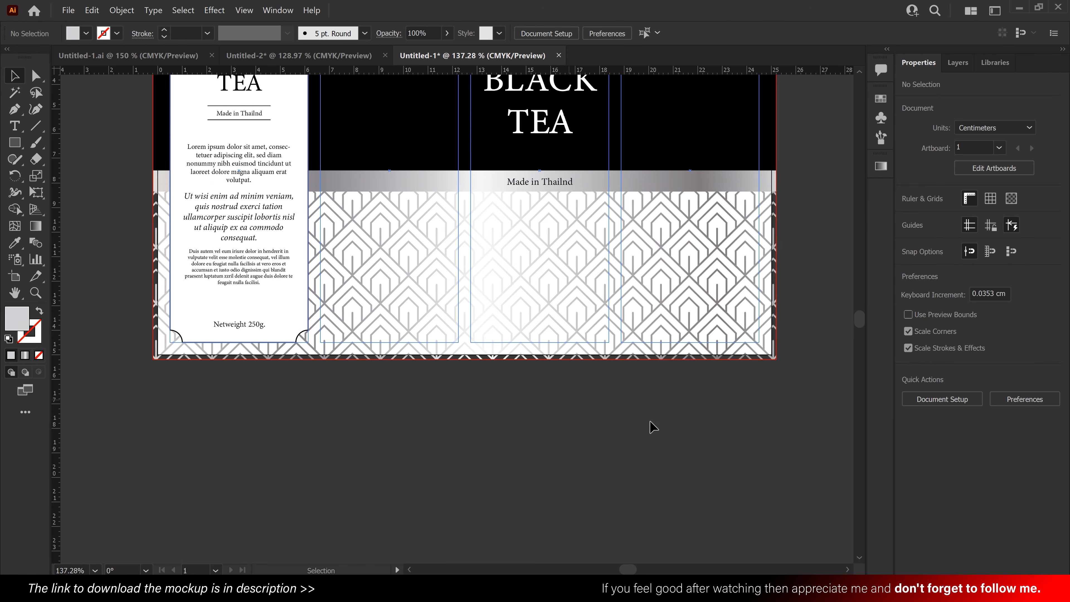
# - Draw a 25.4 × 7.7 cm rectangle from the silver band's upper edge to the bottom bleed corner and fill it white
pyautogui.click(18, 146)
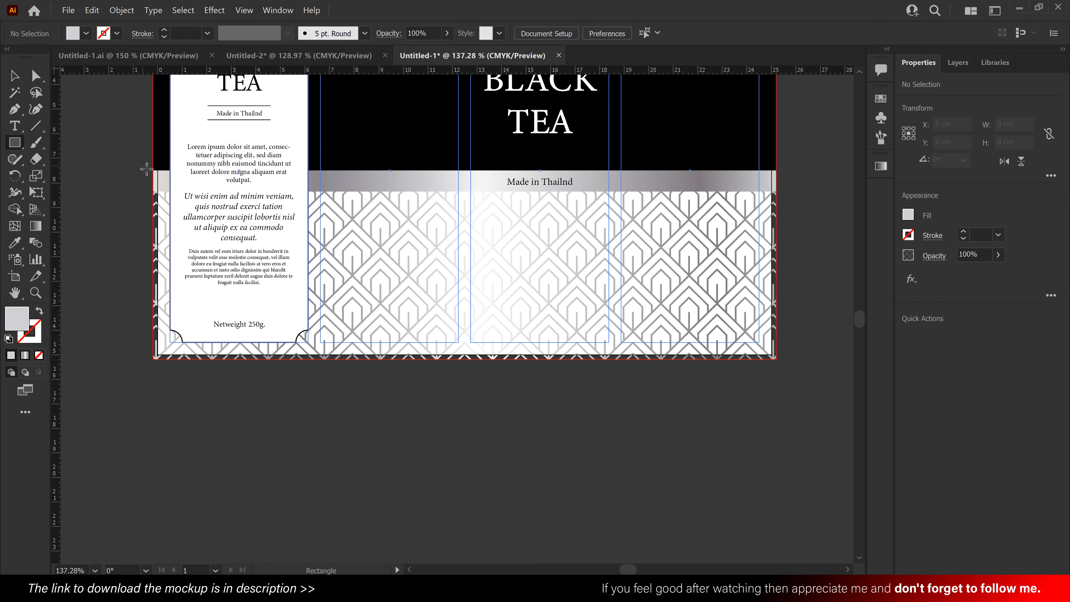
pyautogui.moveTo(153, 170)
pyautogui.mouseDown()
pyautogui.moveTo(238, 218)
pyautogui.moveTo(776, 359)
pyautogui.mouseUp()
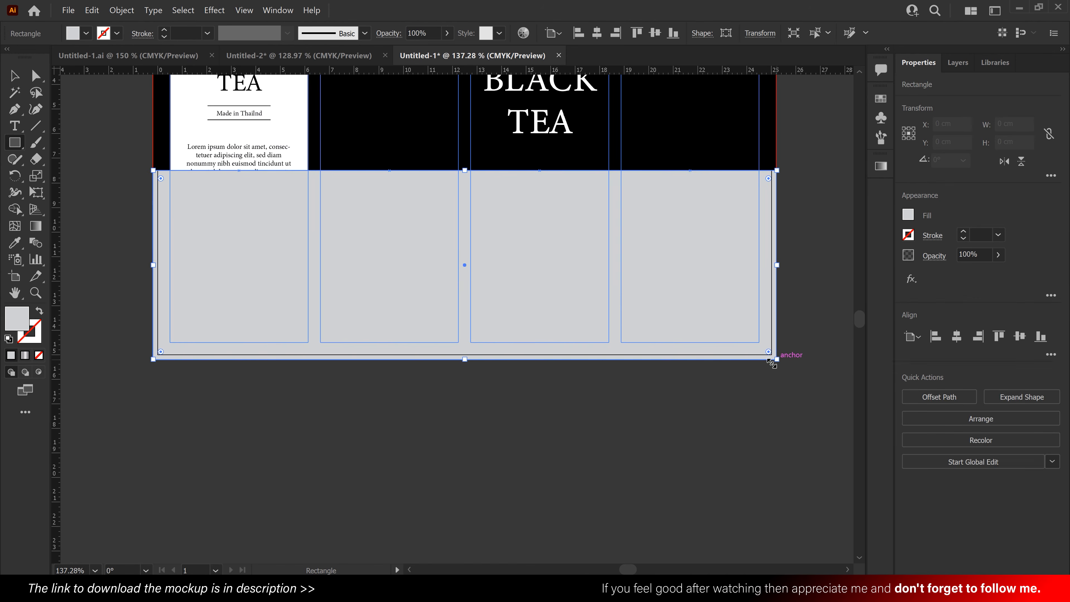
pyautogui.press('v')
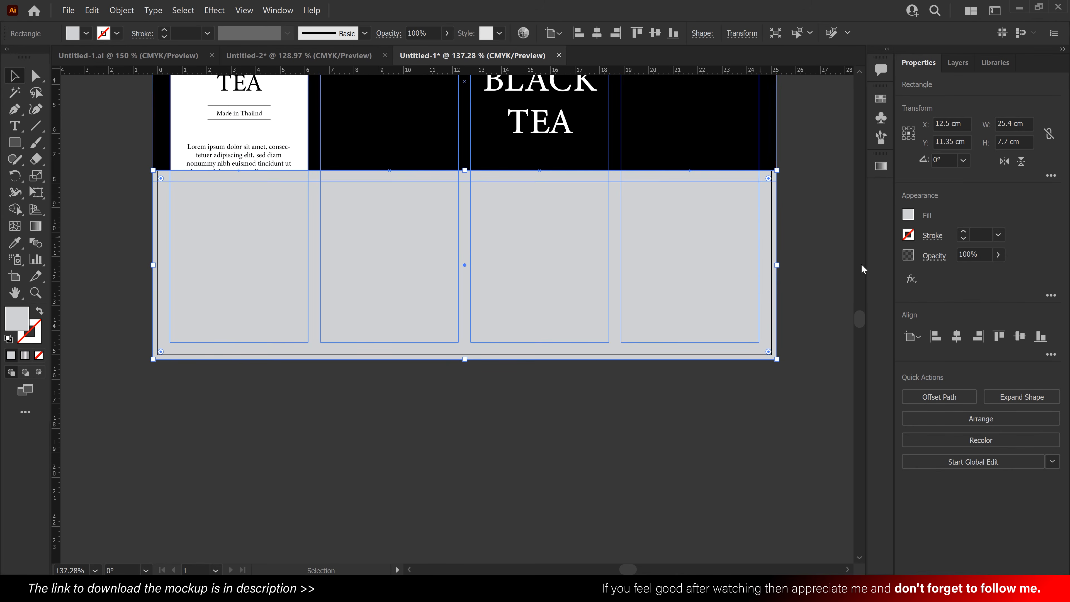
pyautogui.click(903, 216)
pyautogui.click(787, 267)
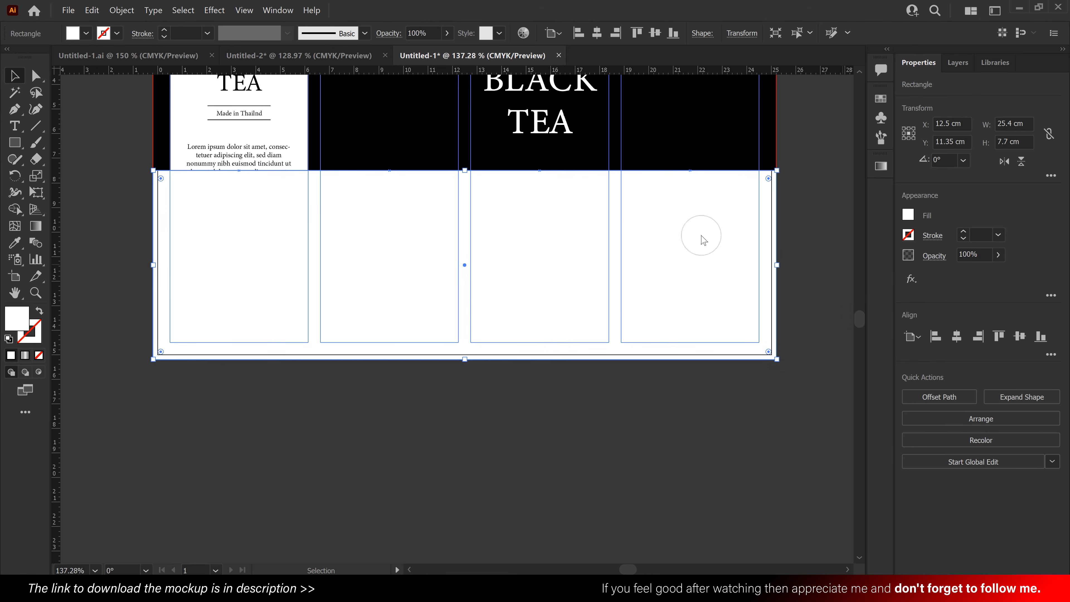
# - Send the new white rectangle to the back, behind the clipped pattern
pyautogui.click(981, 419)
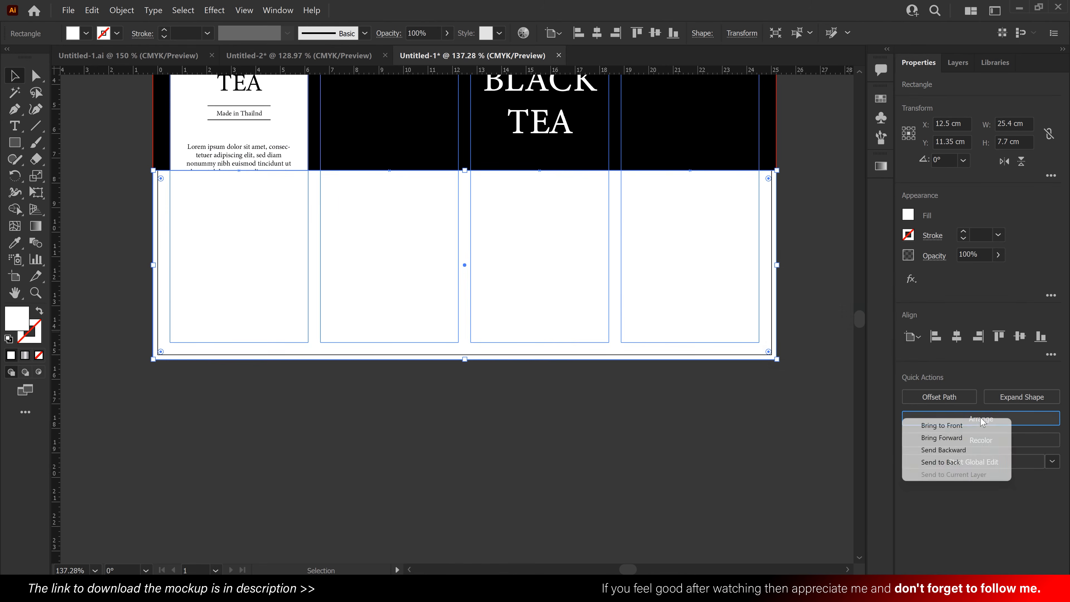
pyautogui.click(967, 462)
pyautogui.click(684, 424)
# - Fit the whole label in view and hide the guides
pyautogui.scroll(5, 685, 425)
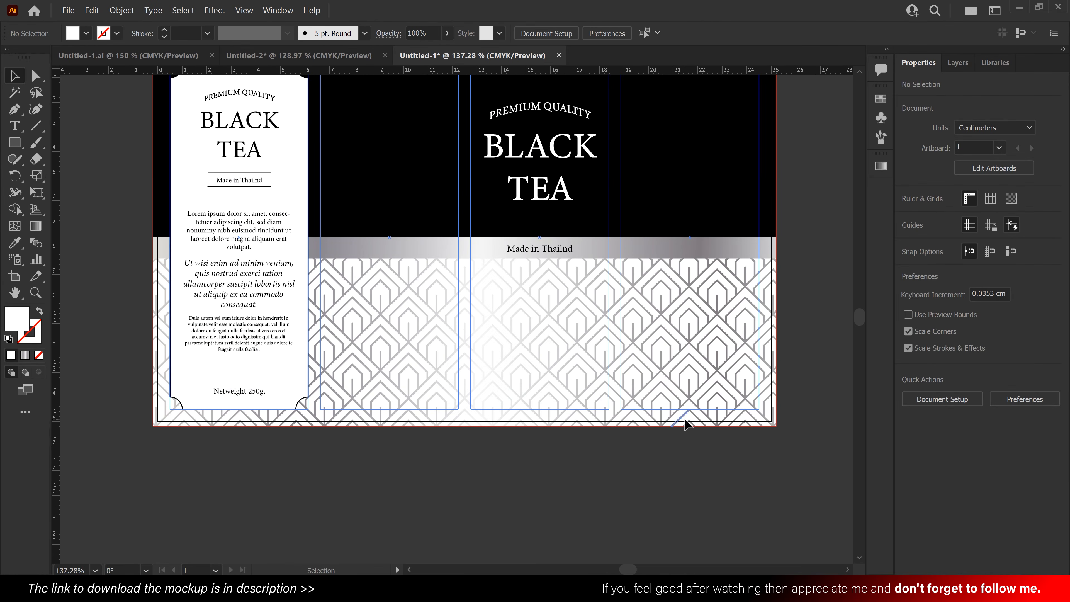
pyautogui.moveTo(592, 319); pyautogui.dragTo(567, 304)
pyautogui.hotkey('ctrl', '0')
pyautogui.hotkey('ctrl', '-')
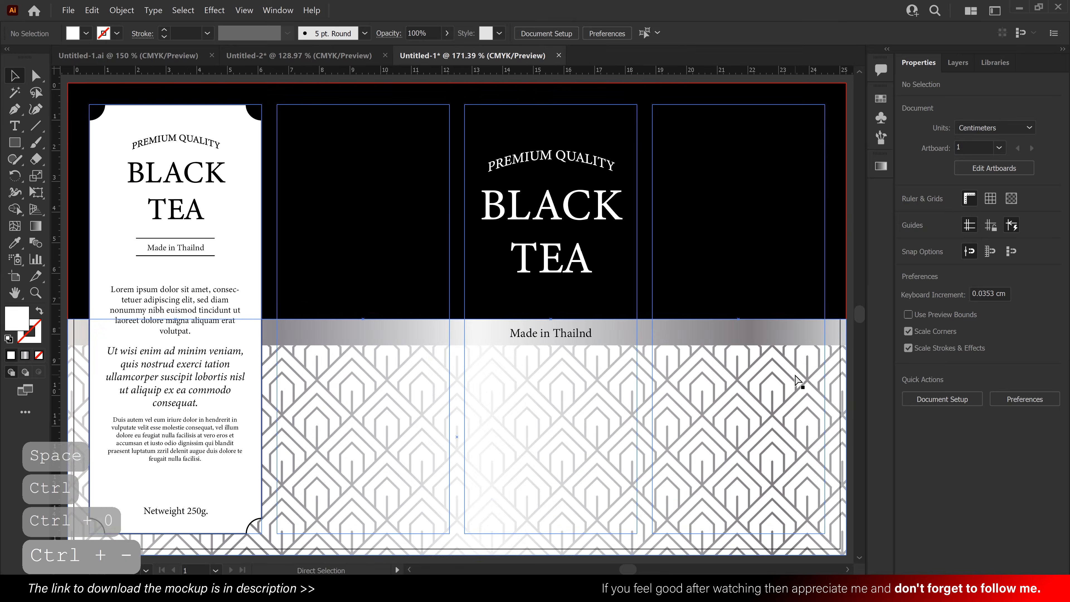
pyautogui.click(806, 382)
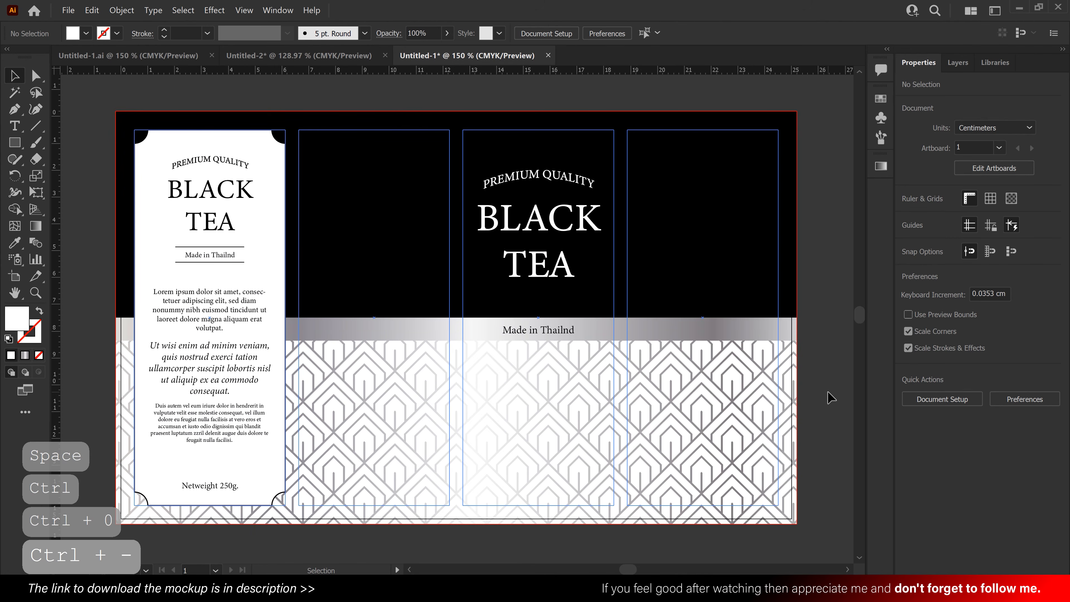
pyautogui.click(243, 15)
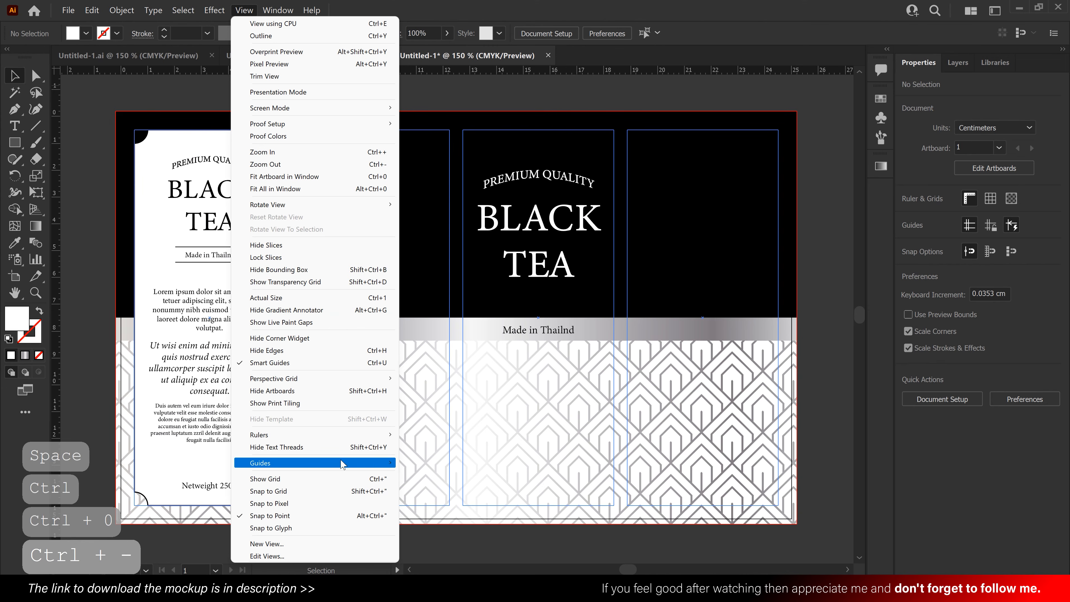
pyautogui.click(421, 463)
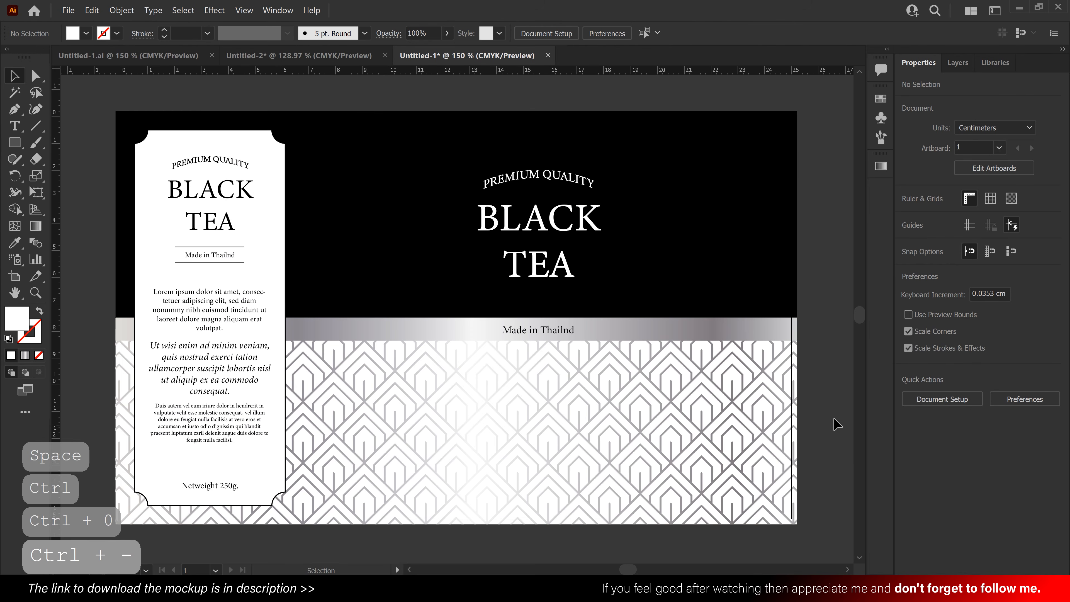